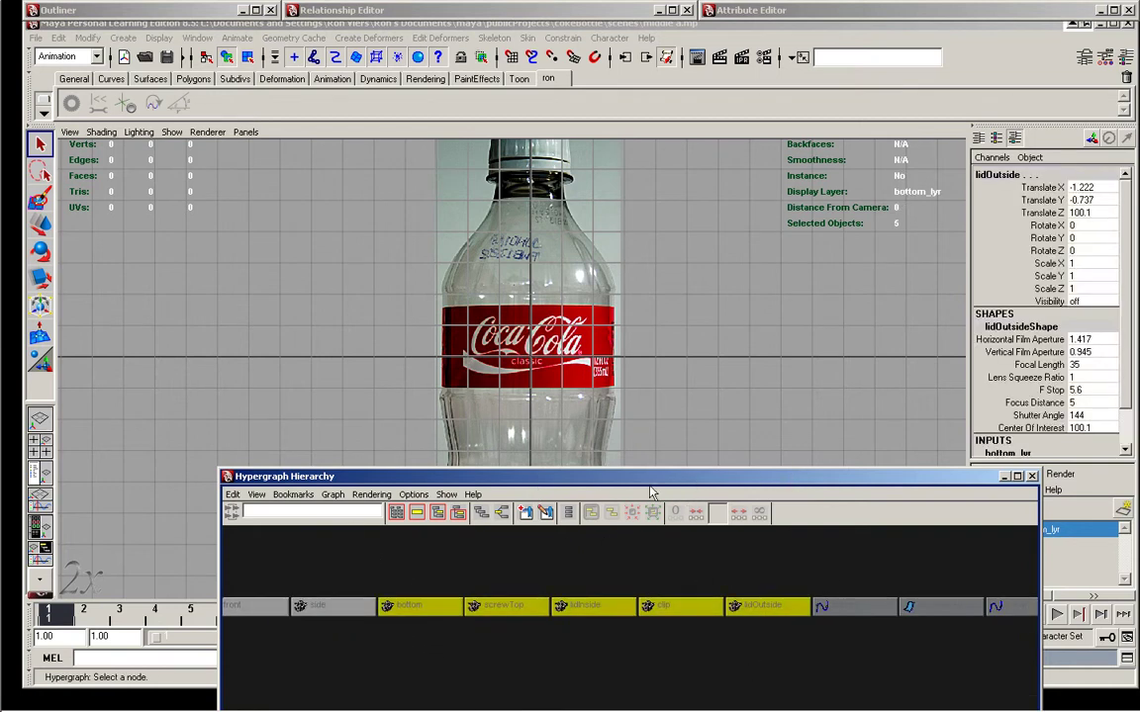
Remove the selected objects from the bottom_lyr layer
{"action": "left_click_drag", "start_coordinate": [651, 485], "coordinate": [508, 494]}
{"action": "right_click", "coordinate": [995, 530]}
{"action": "left_click", "coordinate": [1039, 583]}
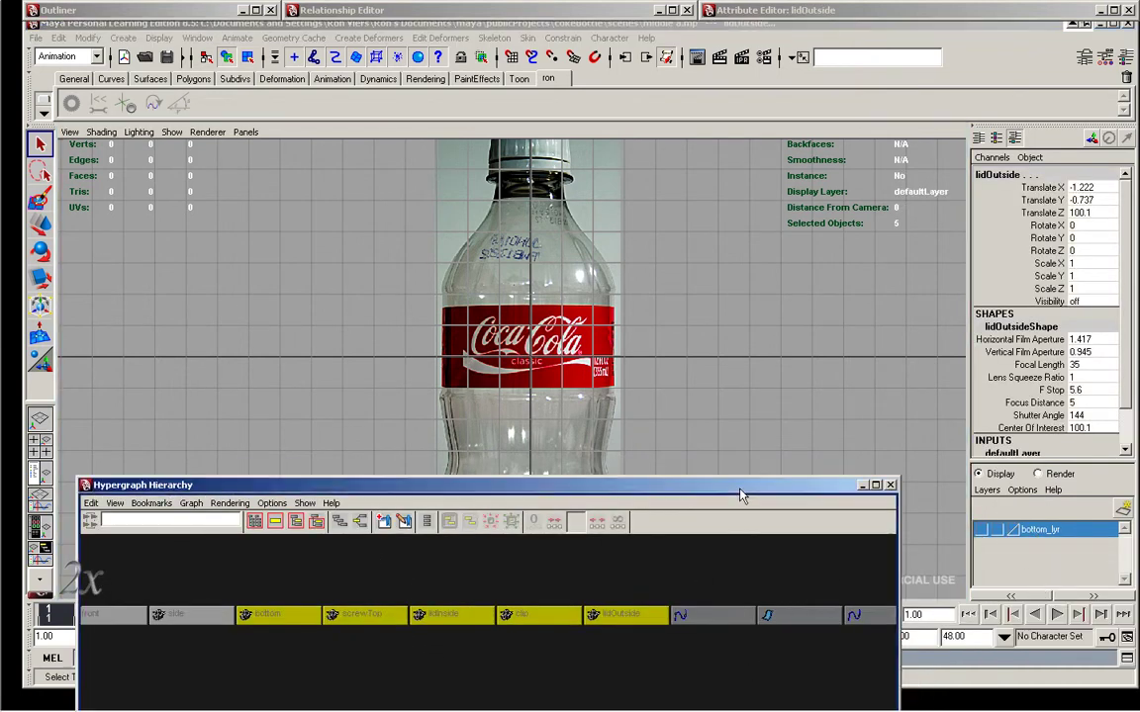
{"action": "left_click_drag", "start_coordinate": [742, 495], "coordinate": [802, 502]}
Group the row of Hypergraph nodes and name the group bottom_grp
{"action": "mouse_move", "coordinate": [186, 591]}
{"action": "left_mouse_down"}
{"action": "mouse_move", "coordinate": [358, 674]}
{"action": "mouse_move", "coordinate": [804, 605]}
{"action": "left_mouse_up"}
{"action": "key", "text": "ctrl+g"}
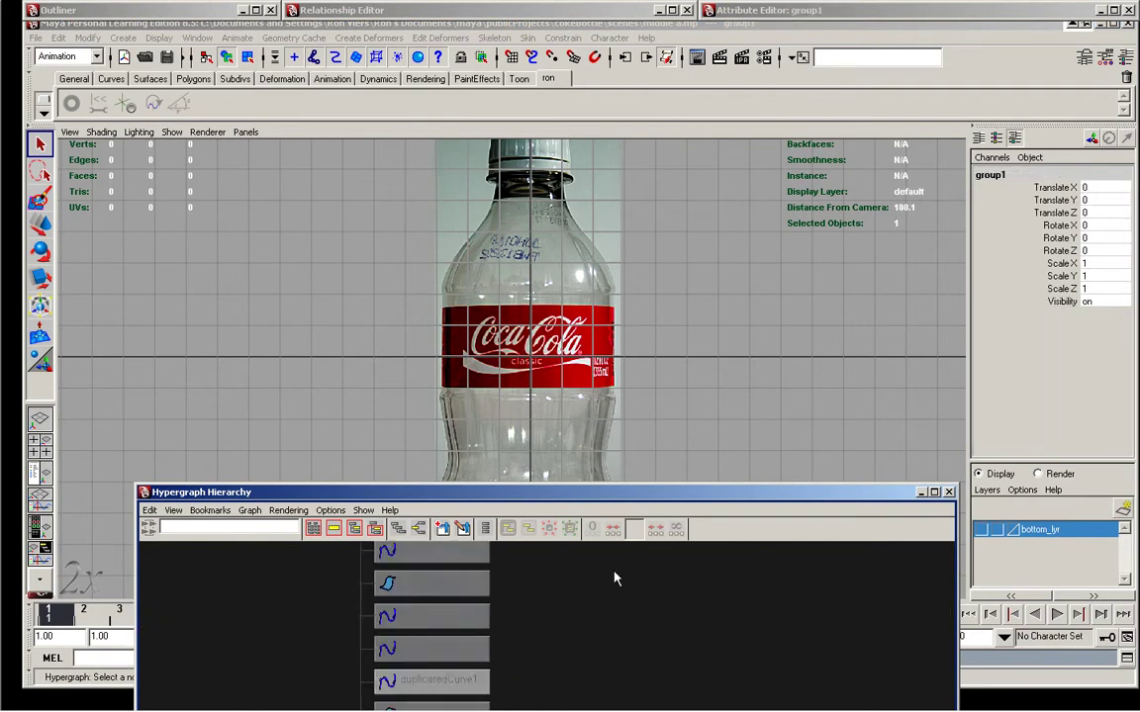
{"action": "double_click", "coordinate": [458, 603], "text": "ctrl"}
{"action": "type", "text": "bottom_grp"}
{"action": "key", "text": "Return"}
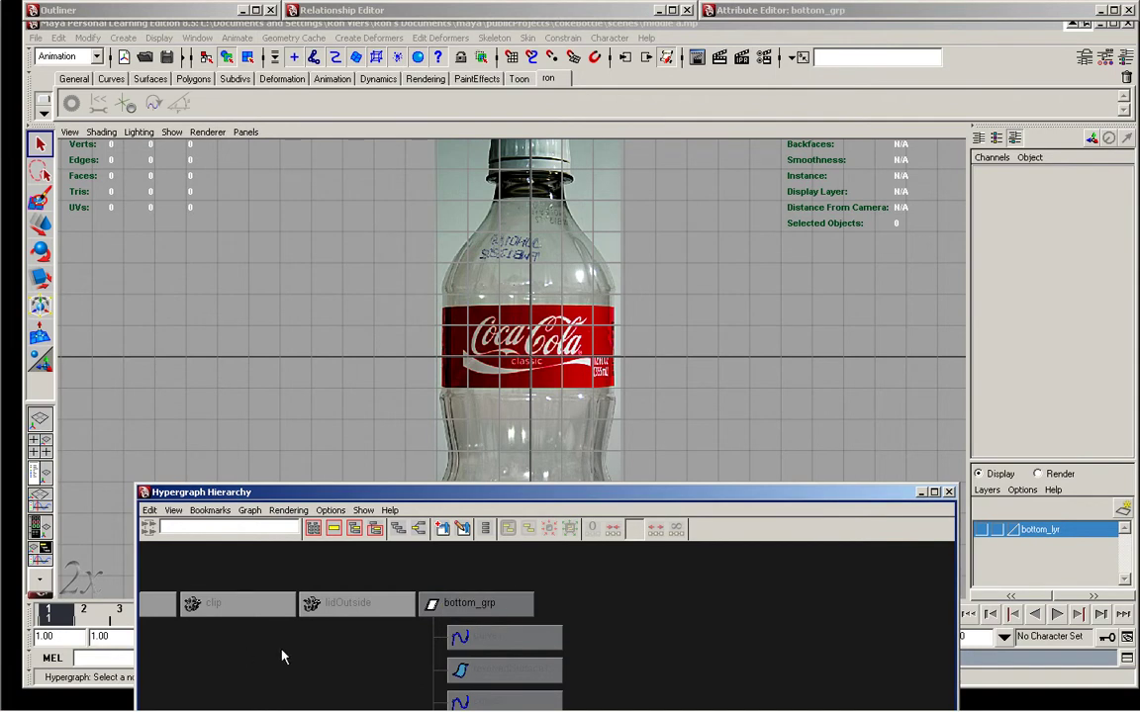
Load bottom.jpg as the image in the bottom camera's imagePlane1
{"action": "left_click", "coordinate": [252, 598]}
{"action": "left_click_drag", "start_coordinate": [501, 494], "coordinate": [523, 698]}
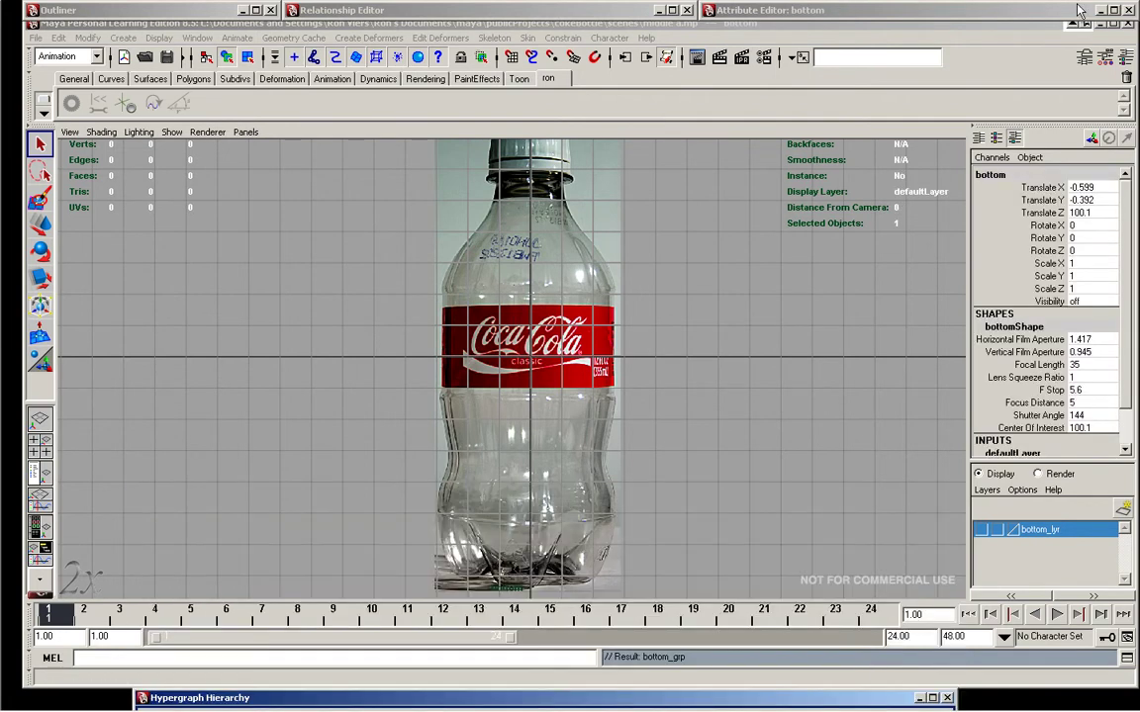
{"action": "left_click", "coordinate": [1078, 10]}
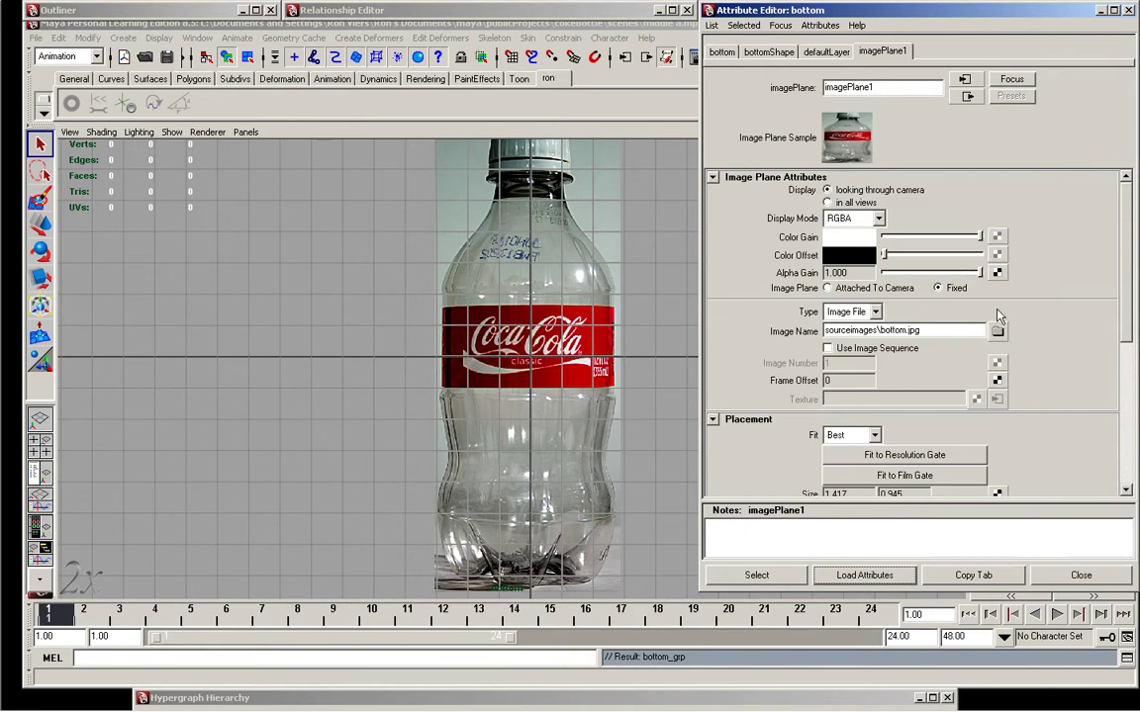
{"action": "left_click", "coordinate": [997, 331]}
{"action": "key", "text": "Return"}
Hide the viewport grid and zoom in on the bottle's top
{"action": "left_click", "coordinate": [673, 126]}
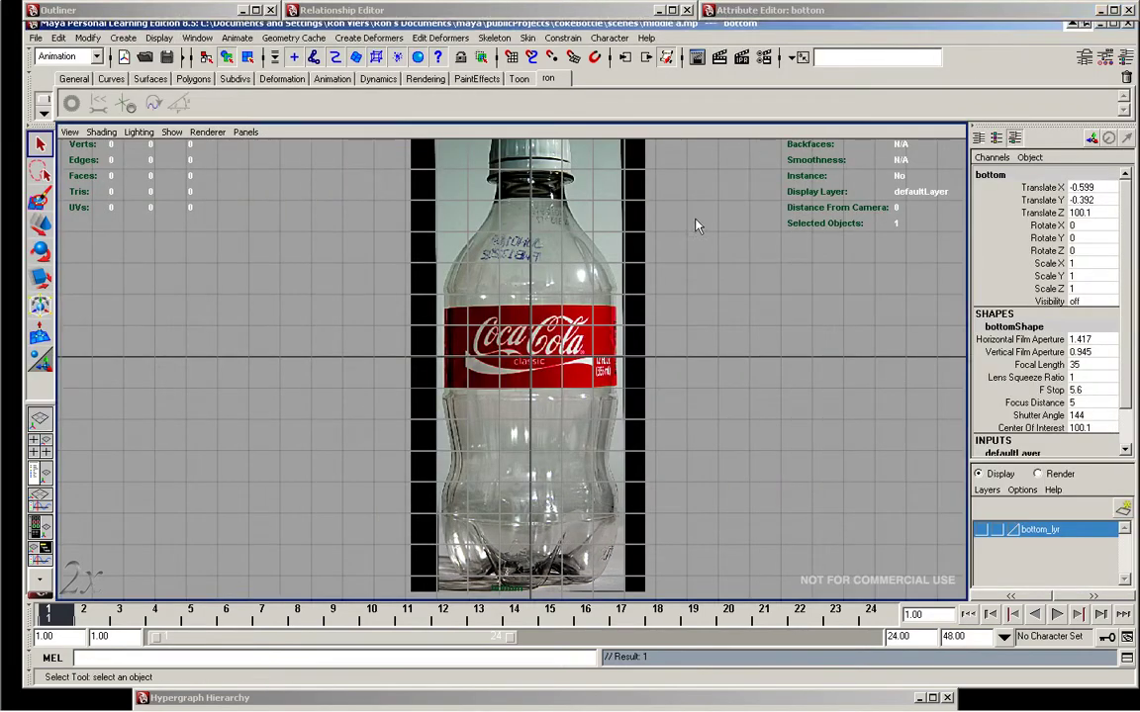
{"action": "key", "text": "space"}
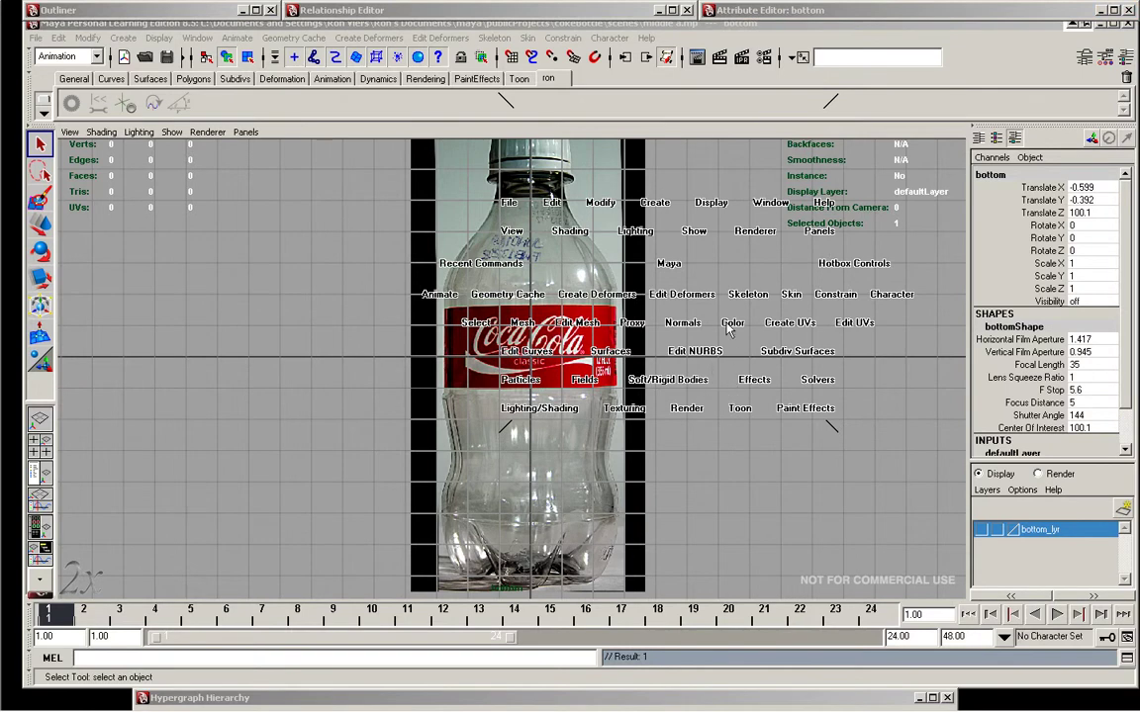
{"action": "left_click_drag", "start_coordinate": [712, 203], "coordinate": [700, 476]}
{"action": "scroll", "coordinate": [699, 476], "scroll_direction": "up", "scroll_amount": 3}
{"action": "middle_click_drag", "start_coordinate": [699, 476], "coordinate": [621, 260], "text": "alt"}
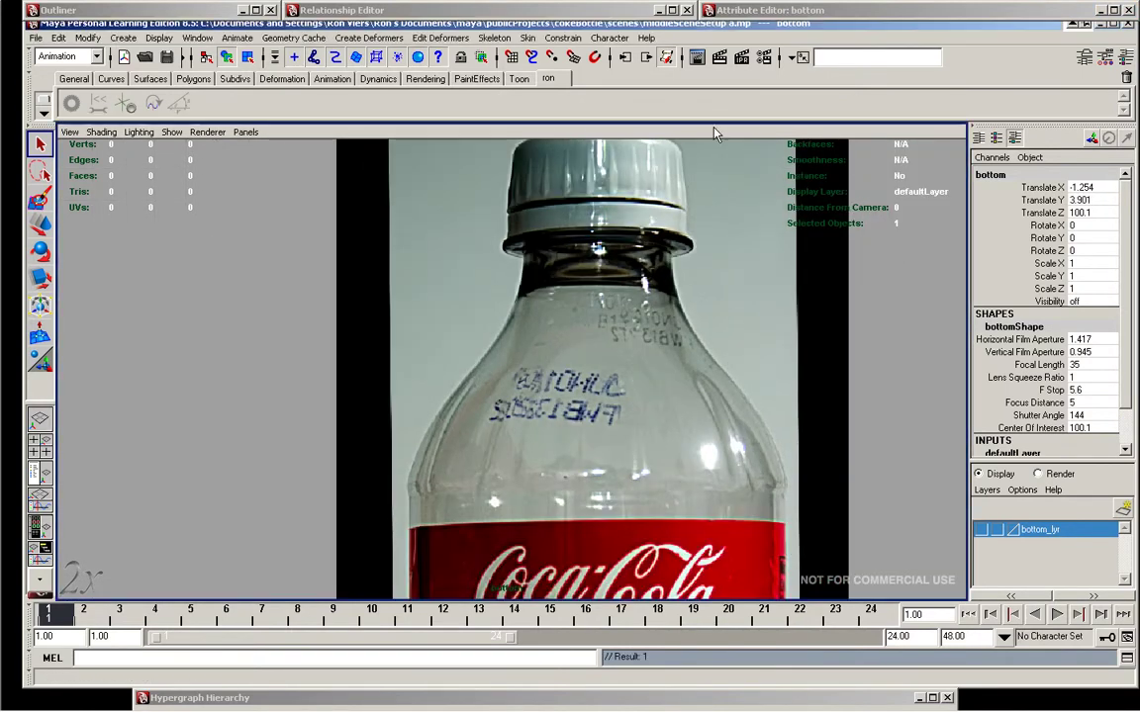
Draw a CV curve along the bottle's left edge from neck to base
{"action": "key", "text": "space"}
{"action": "left_click_drag", "start_coordinate": [504, 138], "coordinate": [584, 245]}
{"action": "scroll", "coordinate": [661, 255], "scroll_direction": "up", "scroll_amount": 2}
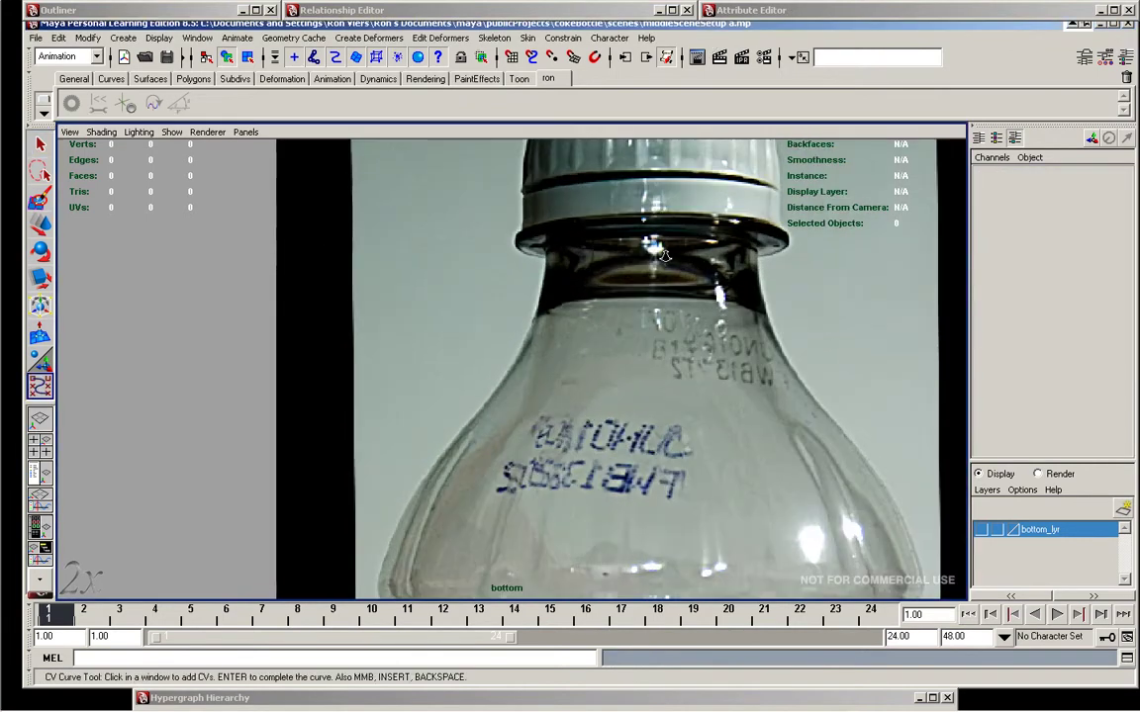
{"action": "left_click", "coordinate": [598, 230]}
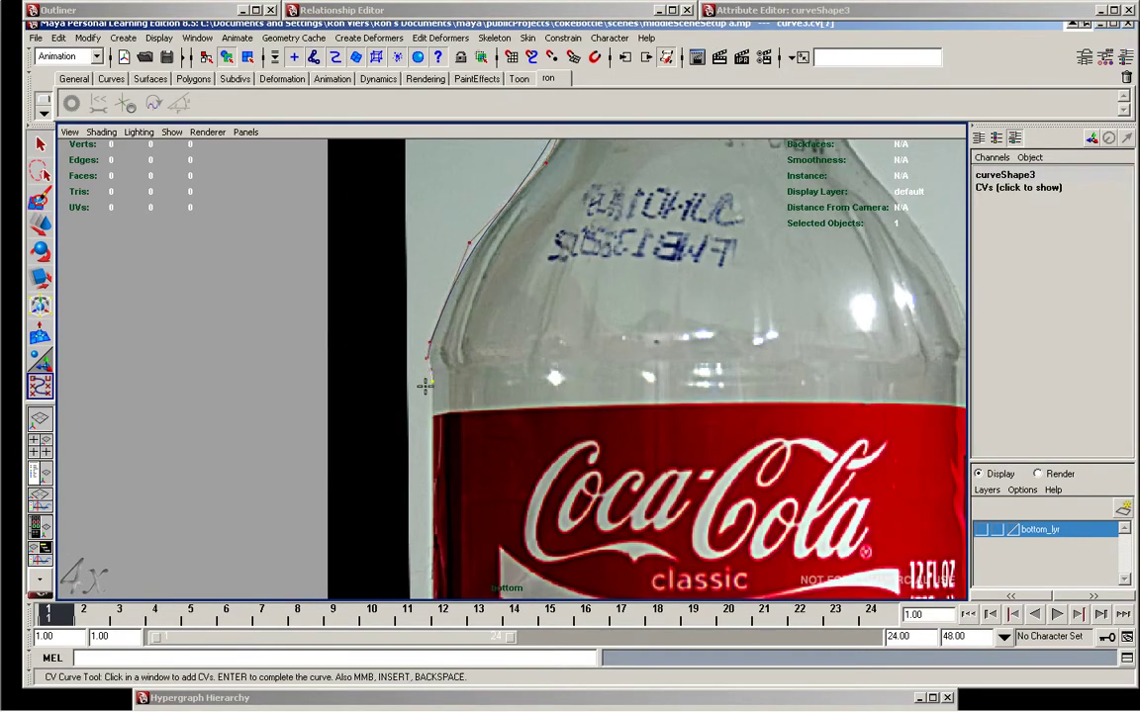
{"action": "middle_click_drag", "start_coordinate": [432, 379], "coordinate": [432, 148], "text": "alt"}
{"action": "left_click", "coordinate": [437, 302]}
{"action": "mouse_move", "coordinate": [438, 302]}
{"action": "middle_mouse_down", "text": "alt"}
{"action": "mouse_move", "coordinate": [454, 354]}
{"action": "mouse_move", "coordinate": [455, 327]}
{"action": "middle_mouse_up", "text": "alt"}
{"action": "mouse_move", "coordinate": [496, 273]}
{"action": "middle_mouse_down", "text": "alt"}
{"action": "mouse_move", "coordinate": [536, 326]}
{"action": "mouse_move", "coordinate": [452, 269]}
{"action": "middle_mouse_up", "text": "alt"}
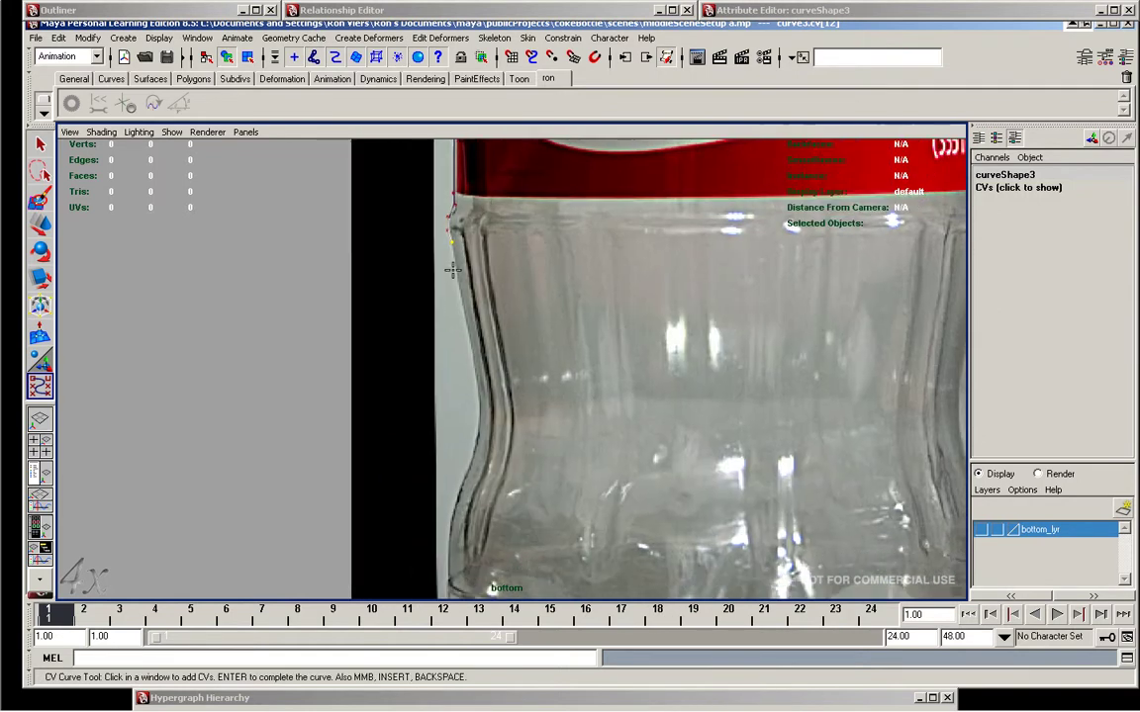
{"action": "mouse_move", "coordinate": [473, 428]}
{"action": "middle_mouse_down", "text": "alt"}
{"action": "mouse_move", "coordinate": [591, 245]}
{"action": "mouse_move", "coordinate": [649, 317]}
{"action": "middle_mouse_up", "text": "alt"}
{"action": "key", "text": "Return"}
Select and move the curve's CVs around the bottle neck to fit the outline
{"action": "left_click", "coordinate": [478, 264]}
{"action": "key", "text": "w"}
{"action": "right_click_drag", "start_coordinate": [436, 312], "coordinate": [484, 282], "text": "alt"}
{"action": "middle_click_drag", "start_coordinate": [484, 282], "coordinate": [472, 256], "text": "alt"}
{"action": "right_click_drag", "start_coordinate": [472, 256], "coordinate": [342, 376], "text": "alt"}
{"action": "left_click", "coordinate": [334, 465]}
{"action": "left_click", "coordinate": [498, 280]}
{"action": "right_click_drag", "start_coordinate": [498, 280], "coordinate": [524, 259], "text": "alt"}
{"action": "left_click", "coordinate": [494, 238]}
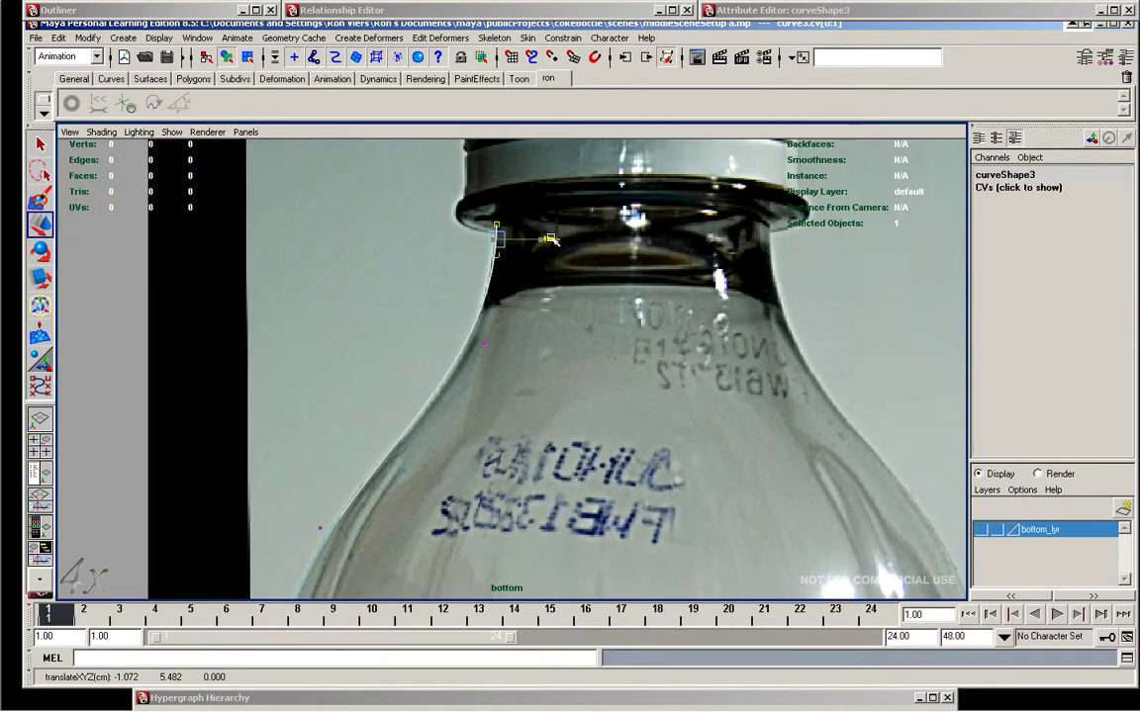
{"action": "middle_click_drag", "start_coordinate": [551, 239], "coordinate": [547, 198], "text": "alt"}
Raise the shoulder-step CV vertically to match the bottle outline
{"action": "left_click", "coordinate": [377, 390]}
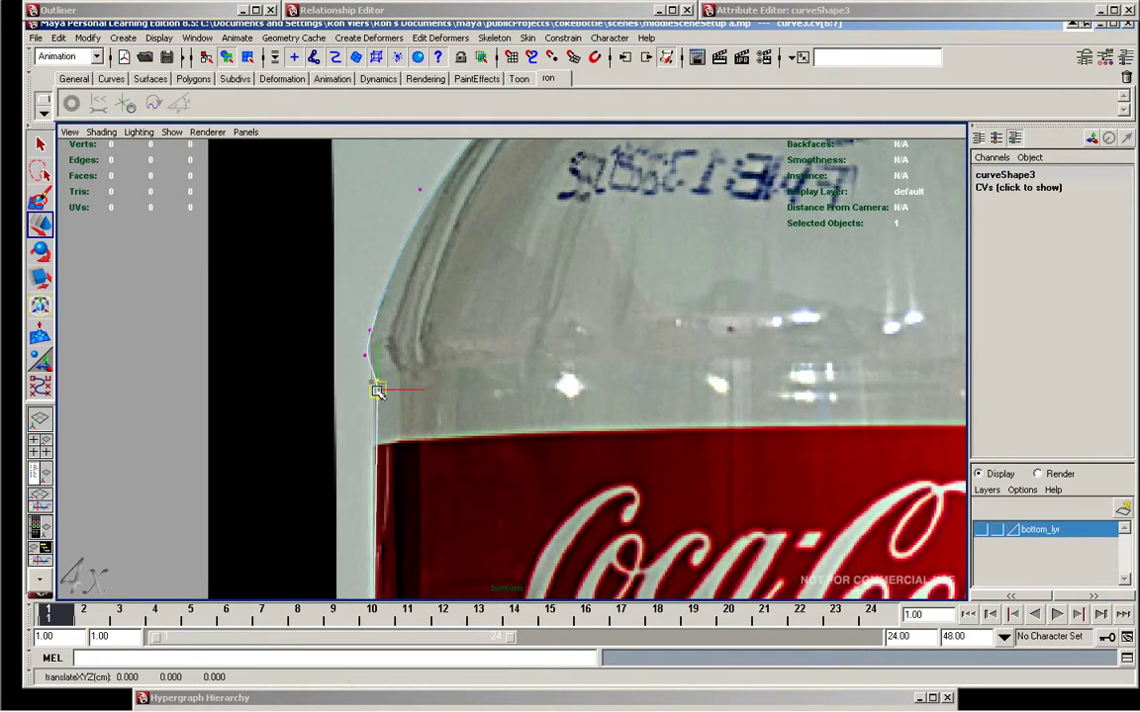
{"action": "right_click_drag", "start_coordinate": [420, 387], "coordinate": [425, 356], "text": "alt"}
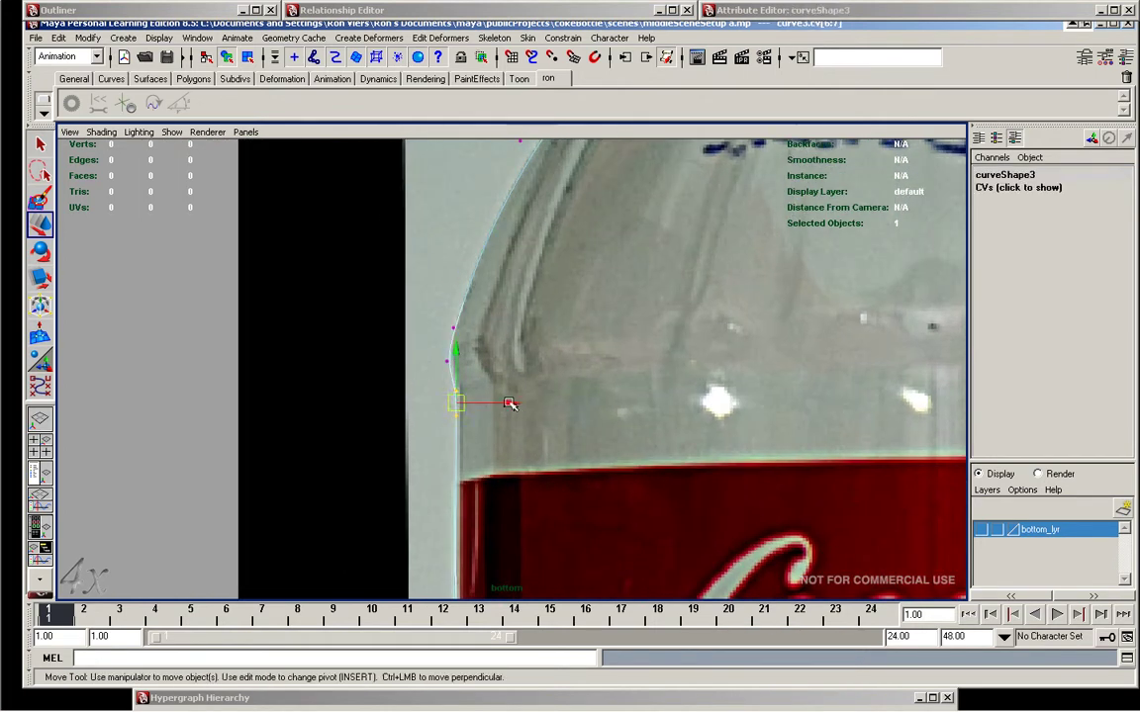
{"action": "left_click", "coordinate": [448, 361]}
{"action": "left_click", "coordinate": [448, 306]}
{"action": "left_click_drag", "start_coordinate": [450, 317], "coordinate": [450, 297]}
{"action": "mouse_move", "coordinate": [504, 338]}
{"action": "right_mouse_down", "text": "alt"}
{"action": "mouse_move", "coordinate": [471, 406]}
{"action": "mouse_move", "coordinate": [382, 433]}
{"action": "right_mouse_up", "text": "alt"}
{"action": "left_click", "coordinate": [542, 295]}
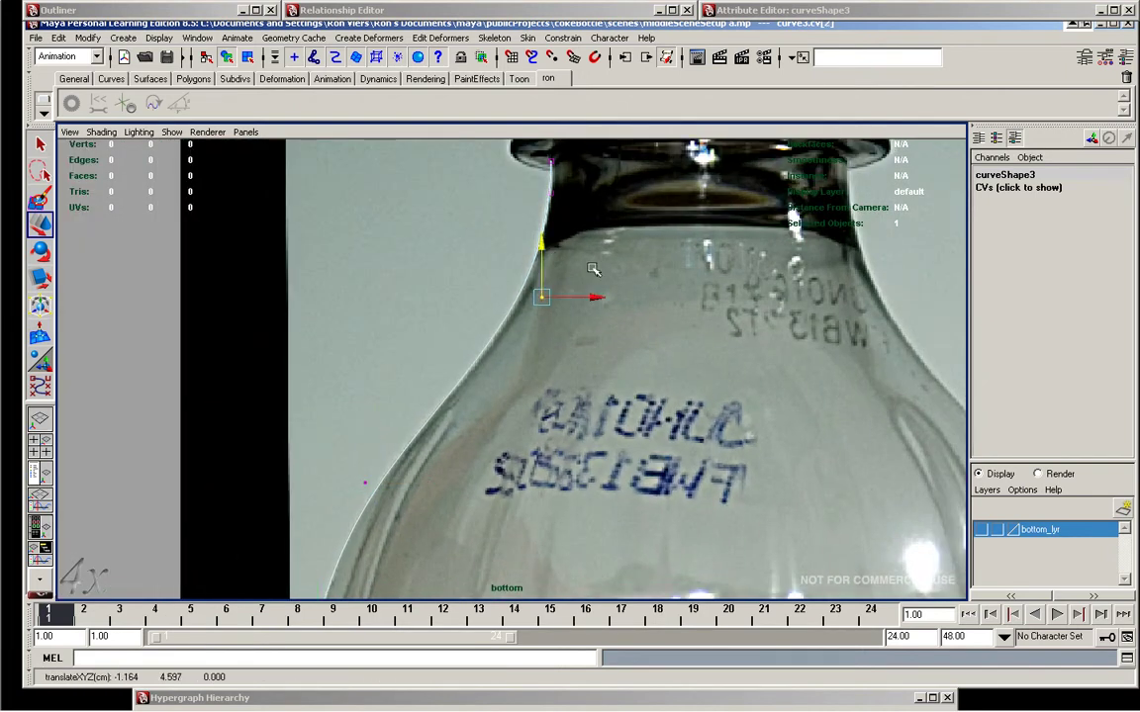
Tear off the Display > NURBS menu as a floating panel
{"action": "left_click", "coordinate": [159, 38]}
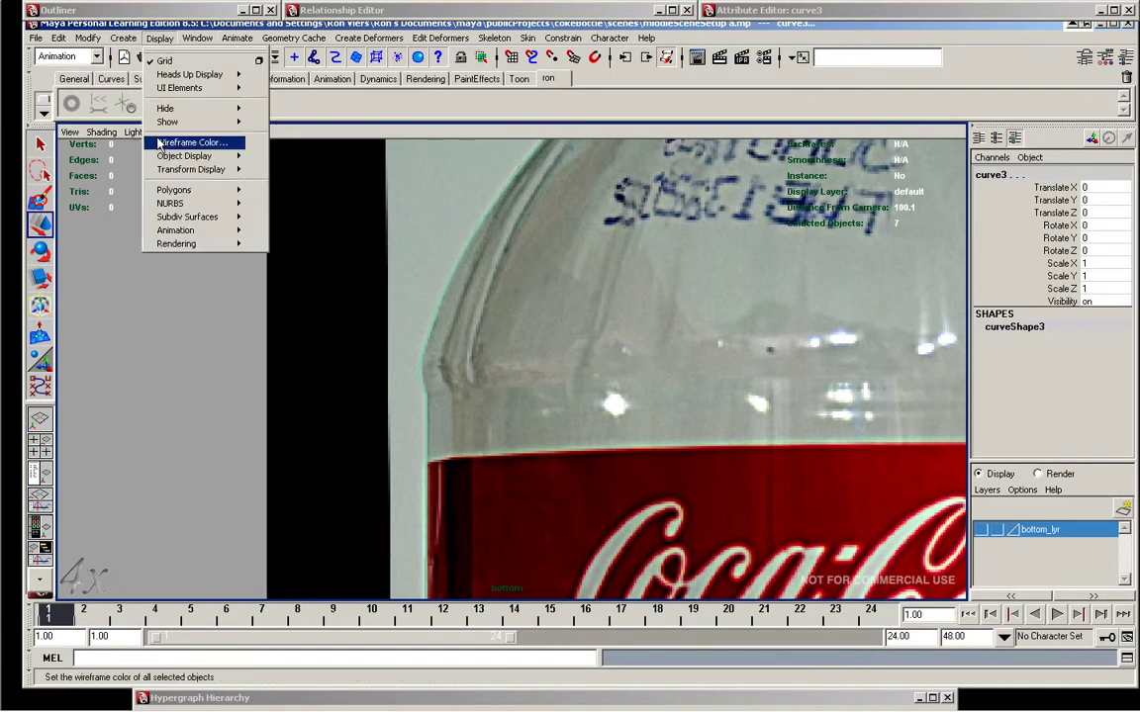
{"action": "mouse_move", "coordinate": [170, 203]}
{"action": "left_click", "coordinate": [348, 199]}
{"action": "left_click_drag", "start_coordinate": [348, 200], "coordinate": [148, 400]}
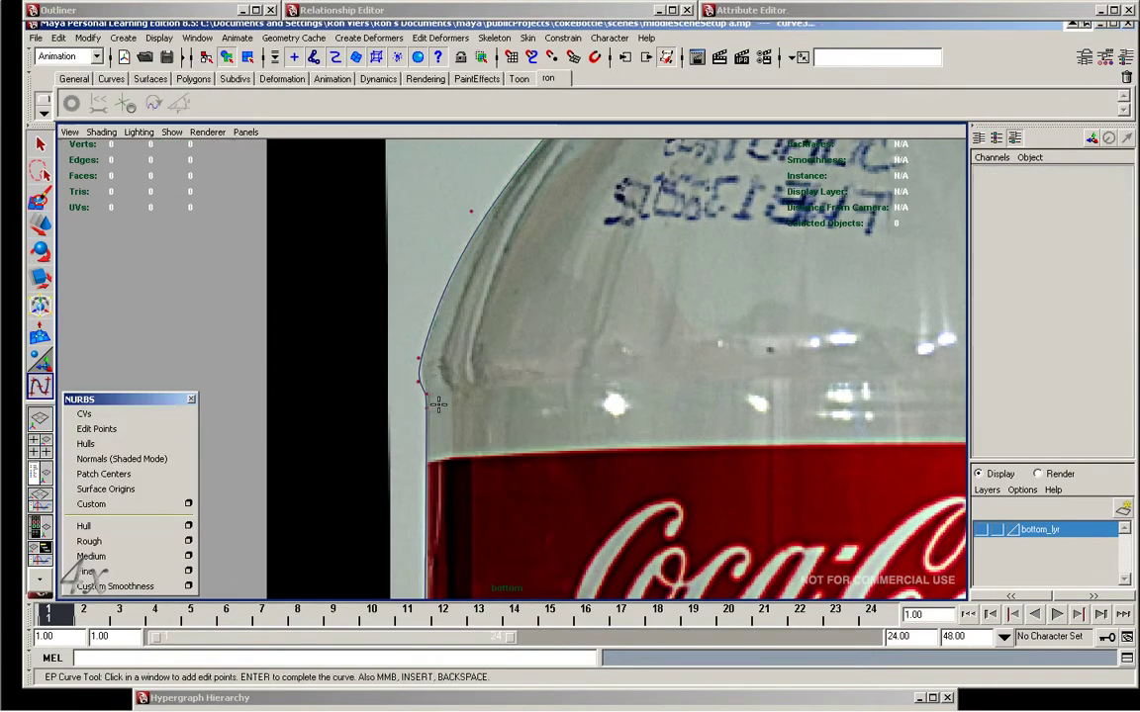
Finish the short EP curve at the label step and move it to the label's bottom edge
{"action": "key", "text": "Return"}
{"action": "key", "text": "w"}
{"action": "left_click", "coordinate": [96, 429]}
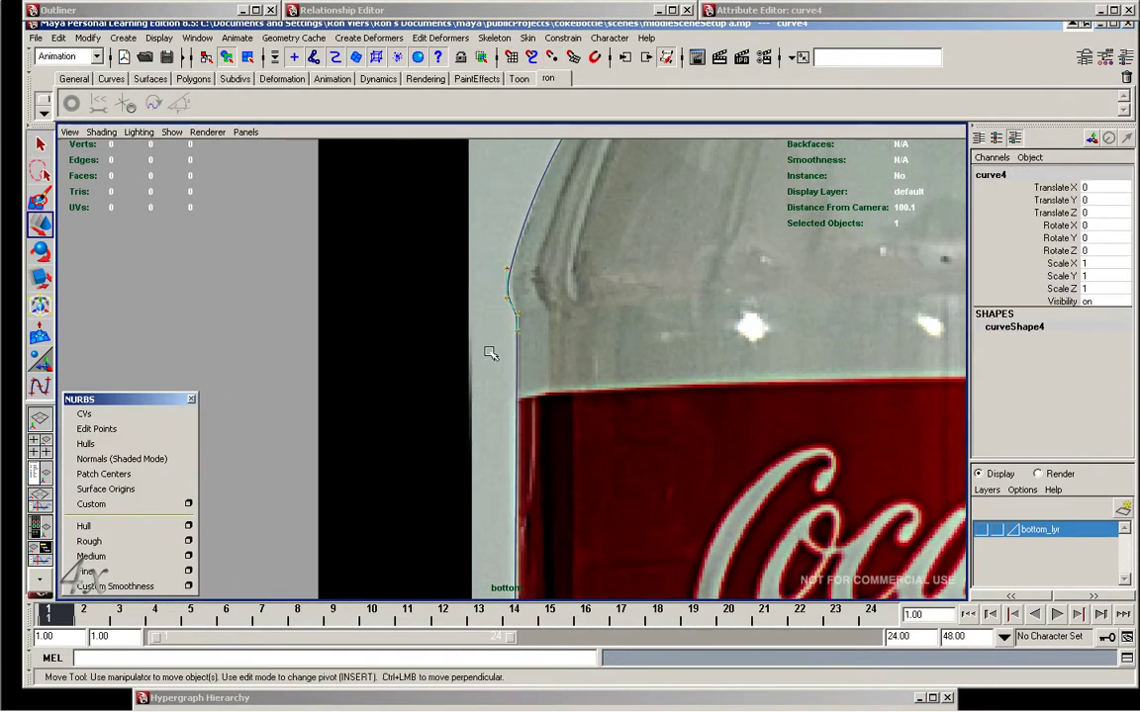
{"action": "left_click_drag", "start_coordinate": [534, 330], "coordinate": [651, 330]}
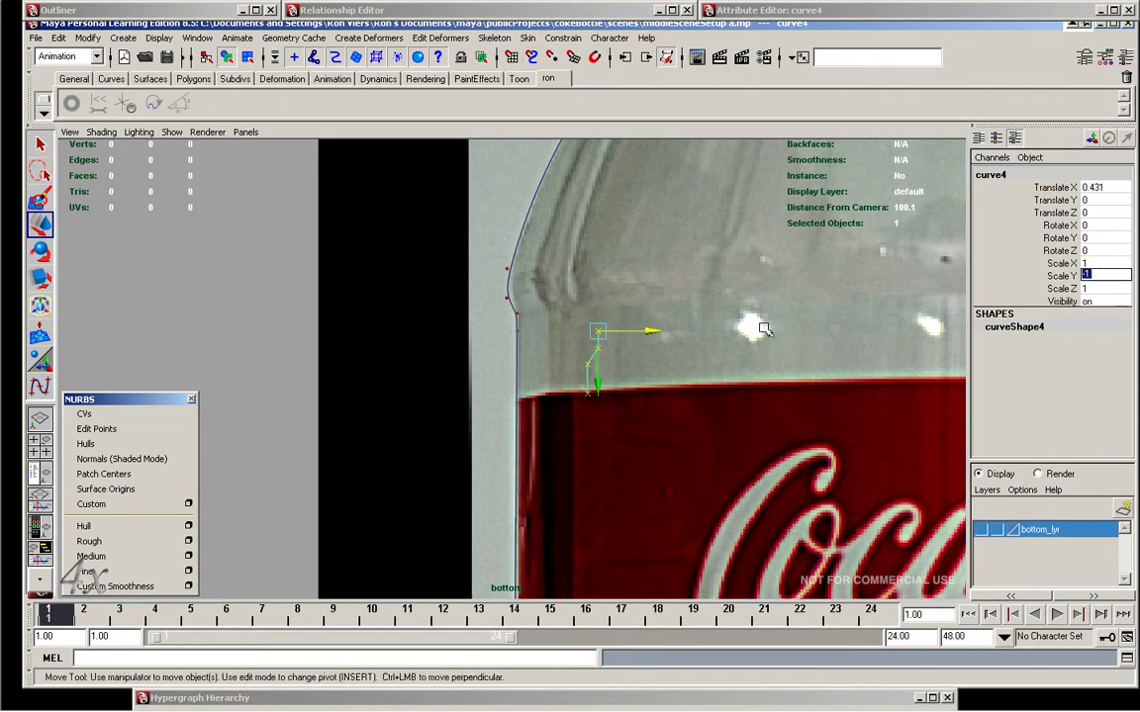
{"action": "right_click_drag", "start_coordinate": [765, 329], "coordinate": [537, 204], "text": "alt"}
{"action": "middle_click_drag", "start_coordinate": [498, 232], "coordinate": [500, 305]}
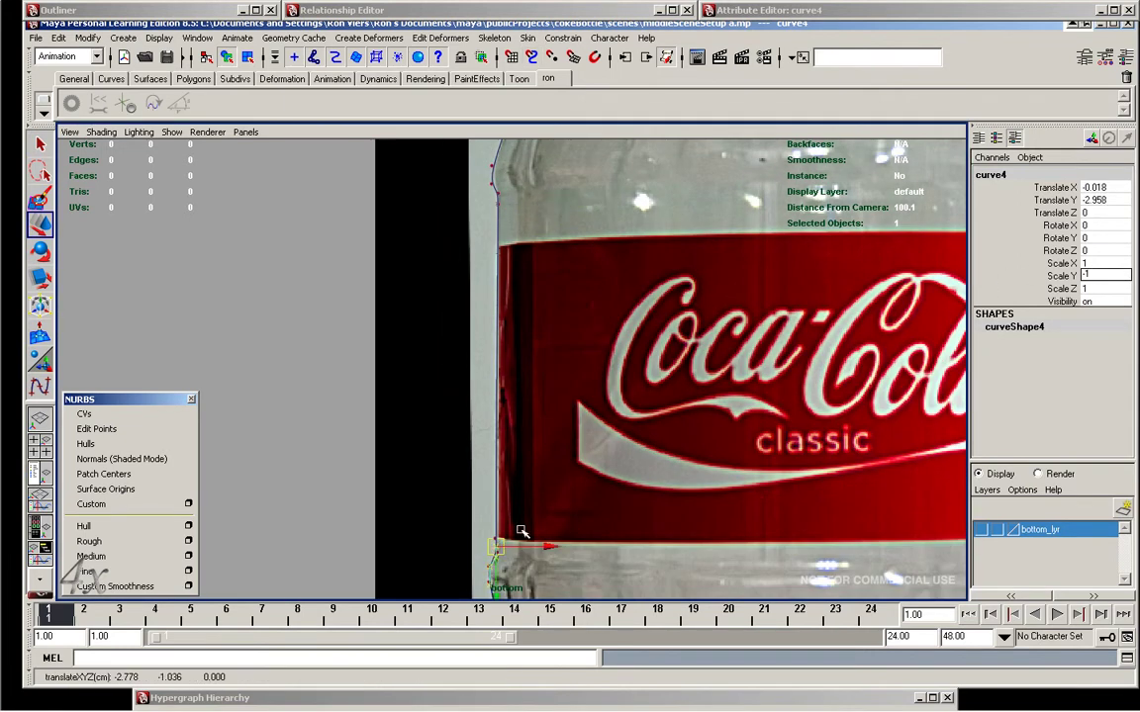
{"action": "middle_click_drag", "start_coordinate": [522, 531], "coordinate": [509, 516], "text": "alt"}
Adjust the profile curve's points at the label's lower edge to hug the bottle
{"action": "left_click", "coordinate": [507, 506]}
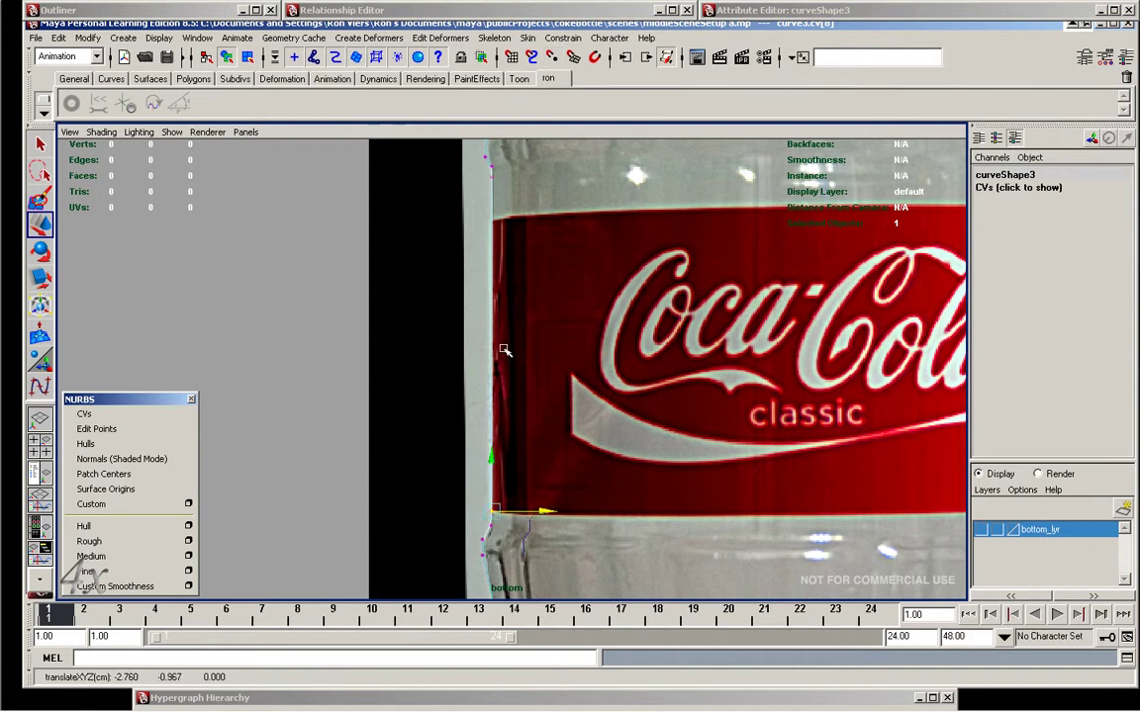
{"action": "middle_click_drag", "start_coordinate": [505, 350], "coordinate": [521, 394], "text": "alt"}
{"action": "left_click", "coordinate": [525, 376]}
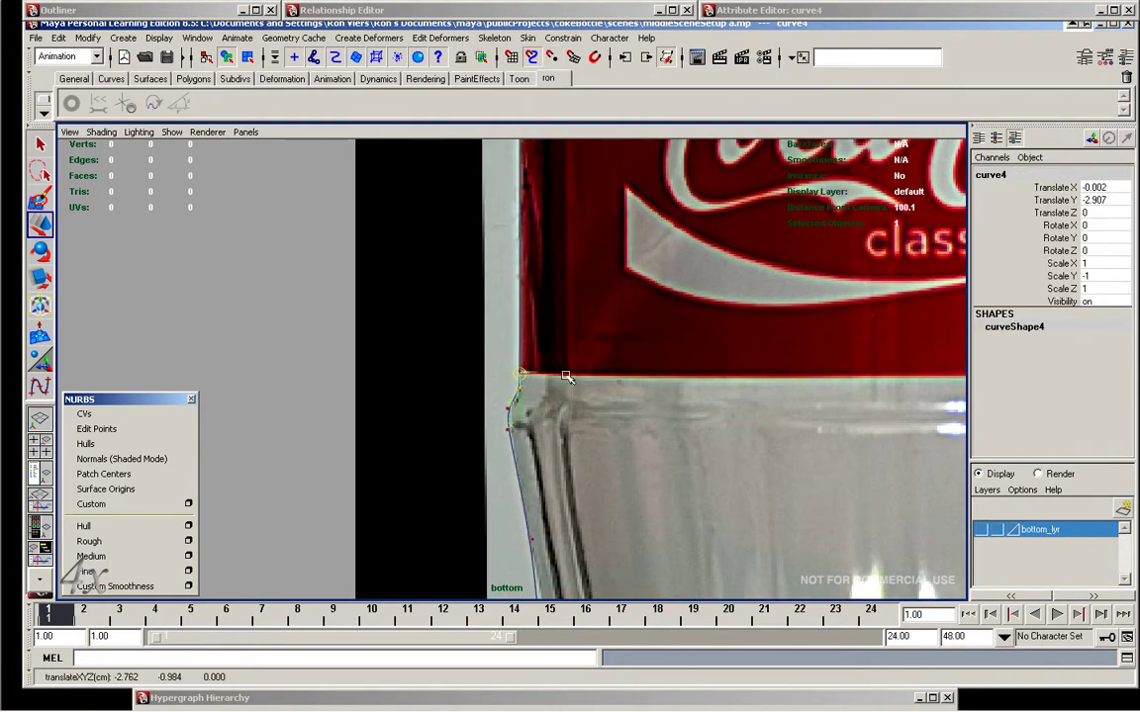
{"action": "scroll", "coordinate": [576, 382], "scroll_direction": "up", "scroll_amount": 2}
{"action": "middle_click_drag", "start_coordinate": [598, 269], "coordinate": [545, 242], "text": "alt"}
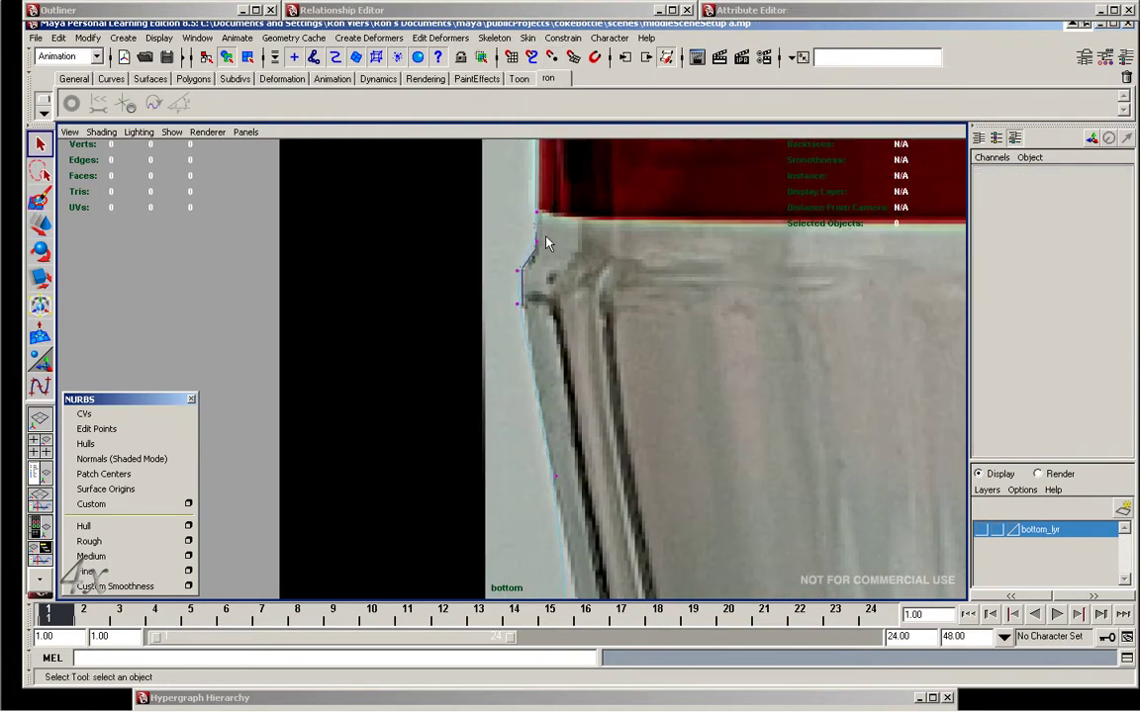
{"action": "left_click", "coordinate": [537, 241]}
{"action": "key", "text": "q"}
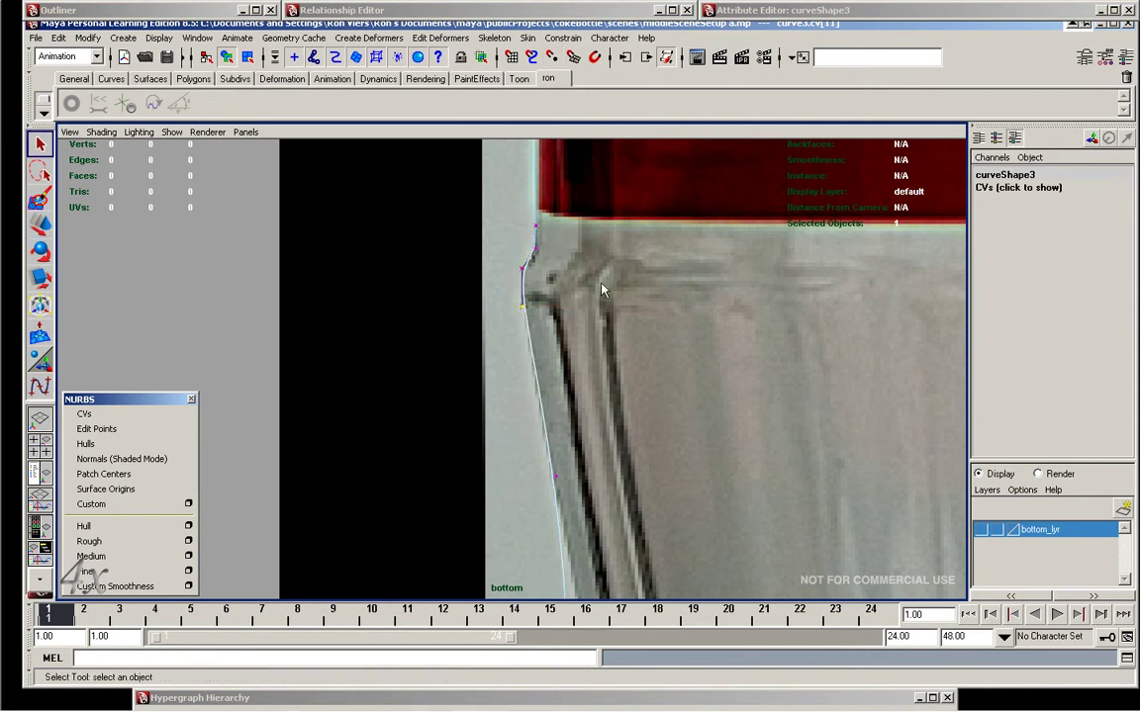
{"action": "scroll", "coordinate": [465, 209], "scroll_direction": "down", "scroll_amount": 3}
{"action": "key", "text": "w"}
Fit profile point cv[14] and the waist points below the label to the bottle edge
{"action": "middle_click_drag", "start_coordinate": [511, 336], "coordinate": [559, 408], "text": "alt"}
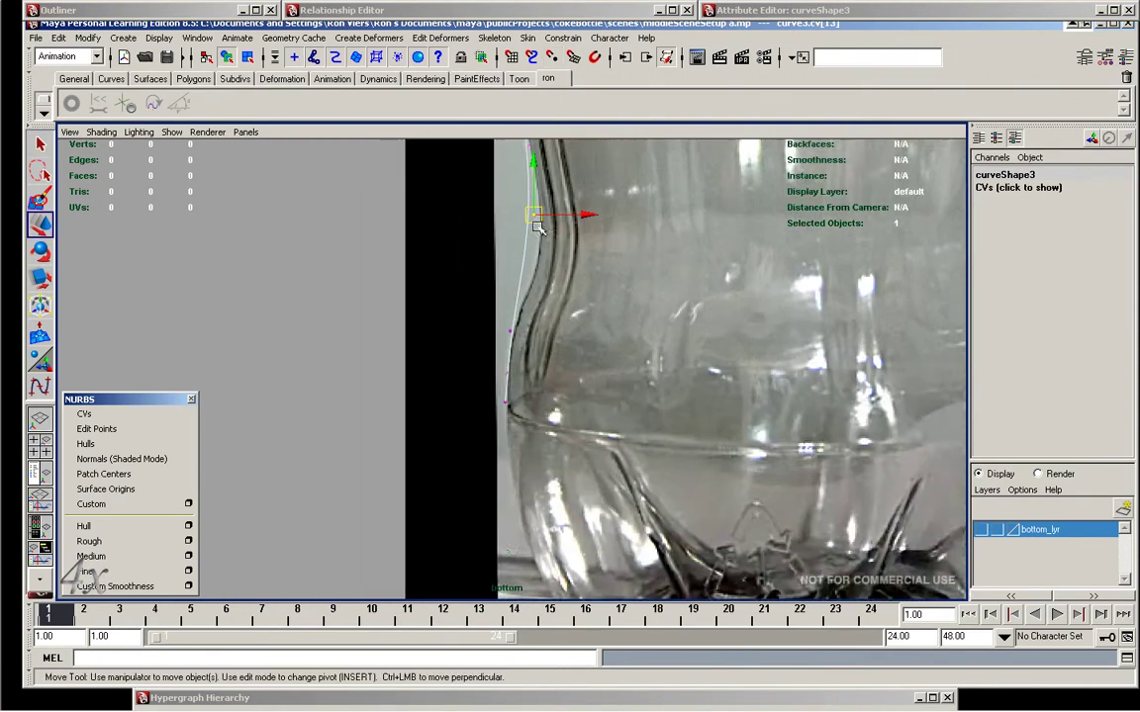
{"action": "middle_click_drag", "start_coordinate": [514, 296], "coordinate": [509, 485], "text": "alt"}
{"action": "left_click", "coordinate": [506, 387]}
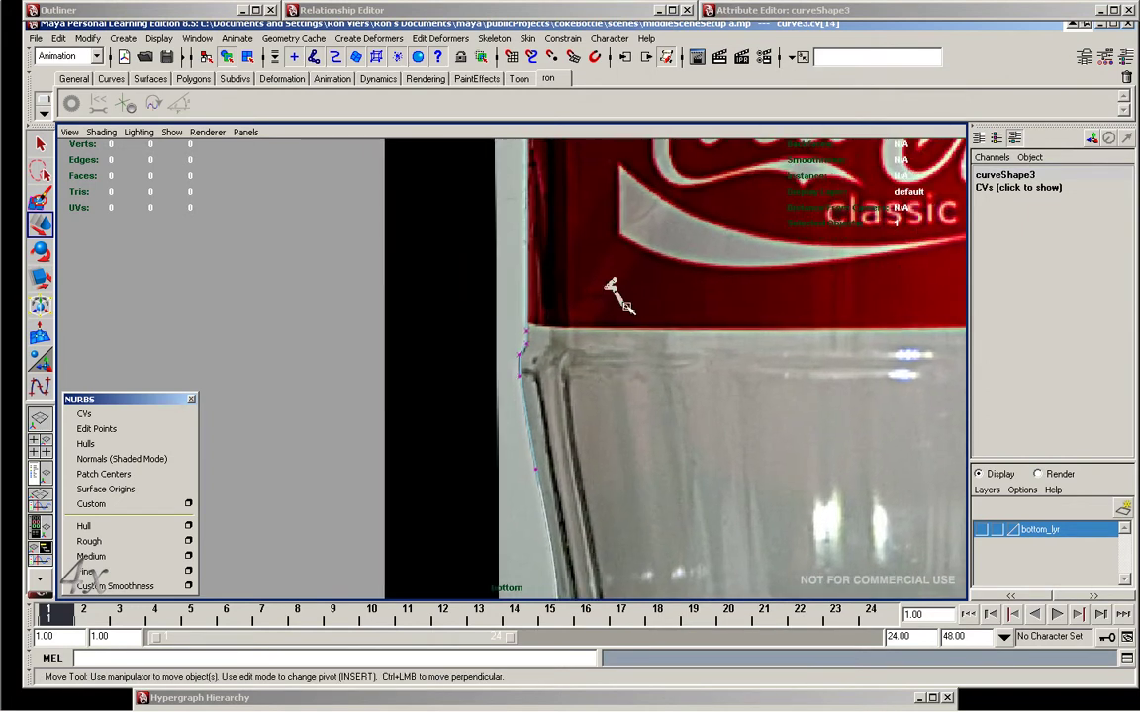
{"action": "left_click", "coordinate": [520, 315]}
{"action": "mouse_move", "coordinate": [605, 336]}
{"action": "right_mouse_down", "text": "alt"}
{"action": "mouse_move", "coordinate": [474, 316]}
{"action": "mouse_move", "coordinate": [432, 450]}
{"action": "right_mouse_up", "text": "alt"}
{"action": "left_click", "coordinate": [474, 315]}
{"action": "middle_click_drag", "start_coordinate": [433, 451], "coordinate": [483, 308], "text": "alt"}
{"action": "mouse_move", "coordinate": [482, 308]}
{"action": "right_mouse_down", "text": "alt"}
{"action": "mouse_move", "coordinate": [637, 353]}
{"action": "mouse_move", "coordinate": [580, 318]}
{"action": "right_mouse_up", "text": "alt"}
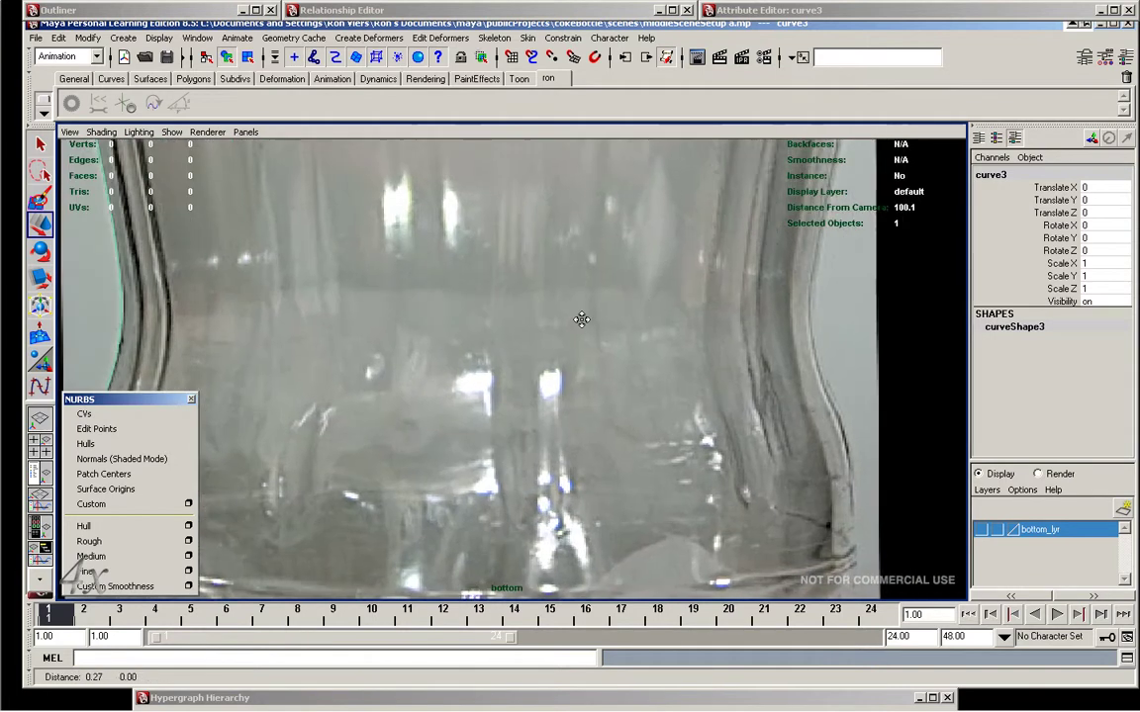
{"action": "key", "text": "space"}
{"action": "left_click_drag", "start_coordinate": [566, 244], "coordinate": [613, 358]}
Draw a short EP curve across the bottle's middle and nudge one end point
{"action": "key", "text": "space"}
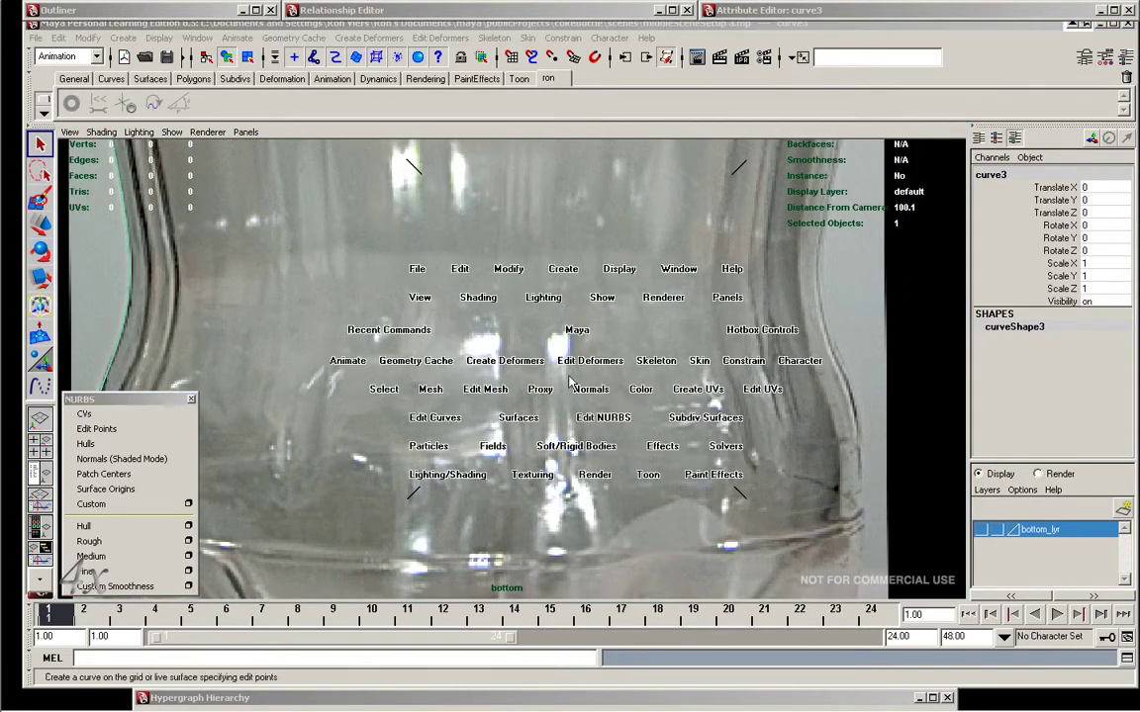
{"action": "left_click", "coordinate": [566, 343]}
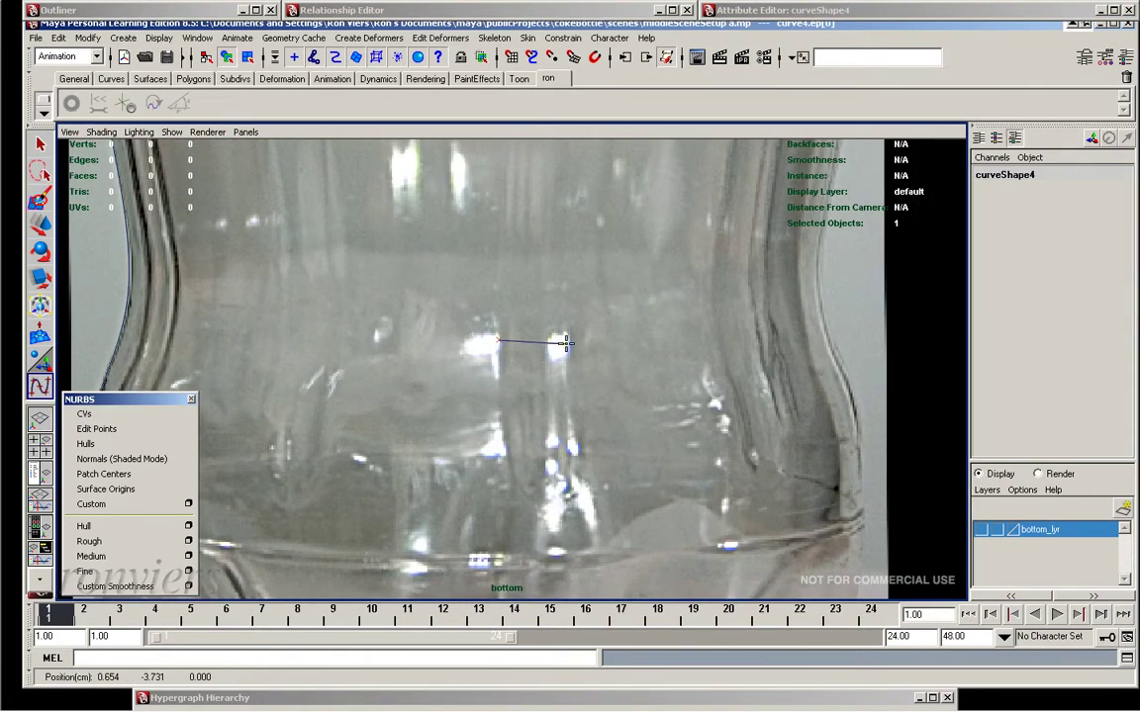
{"action": "key", "text": "q"}
{"action": "right_click_drag", "start_coordinate": [569, 292], "coordinate": [569, 292]}
{"action": "left_click", "coordinate": [565, 345]}
{"action": "key", "text": "w"}
{"action": "left_click", "coordinate": [571, 293]}
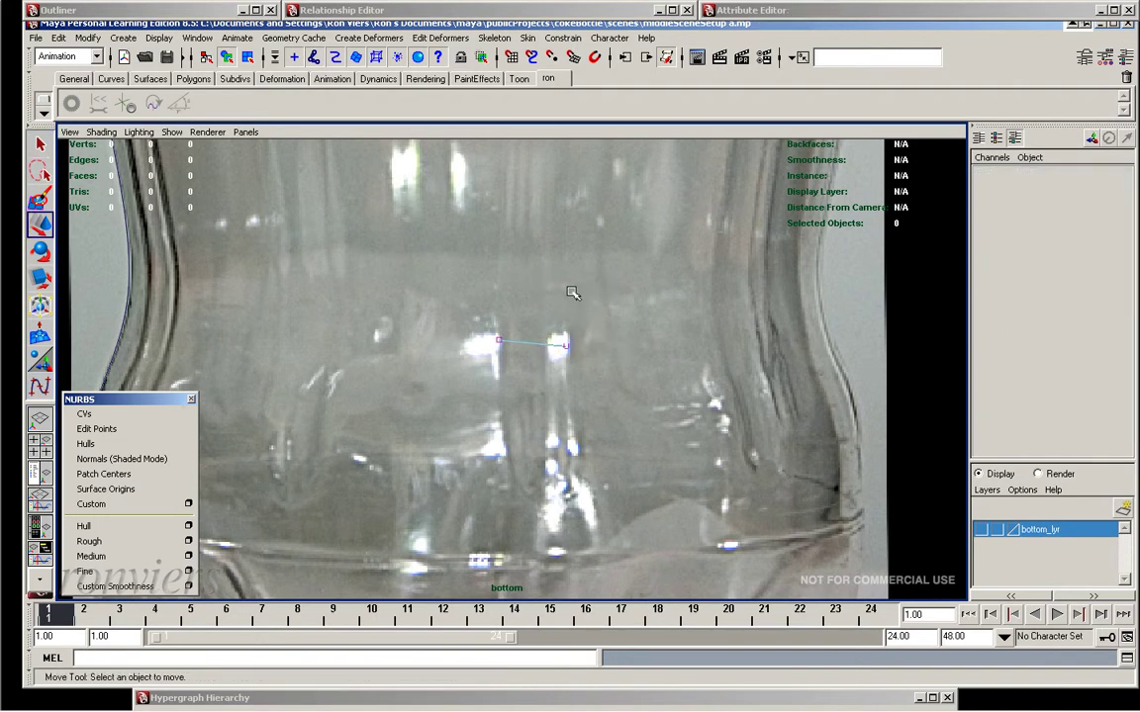
{"action": "key", "text": "ctrl+z"}
{"action": "left_click_drag", "start_coordinate": [569, 295], "coordinate": [560, 315]}
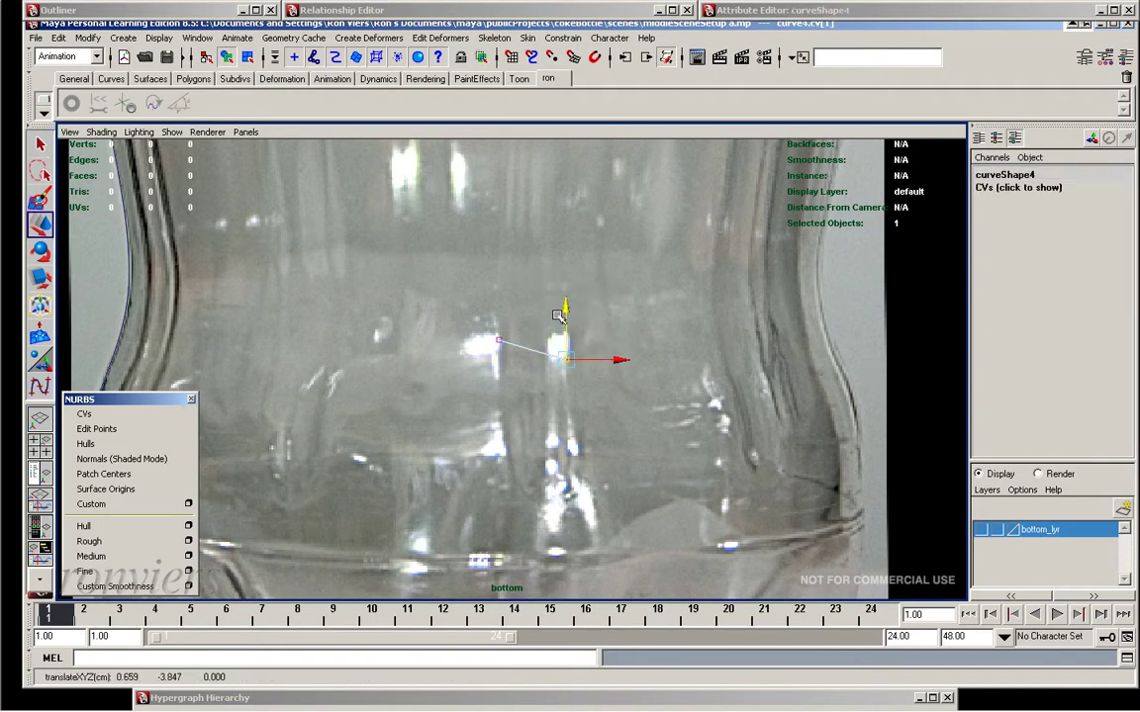
Centre the short curve's pivot and pull the view back to the bottle top
{"action": "right_click_drag", "start_coordinate": [521, 328], "coordinate": [533, 313]}
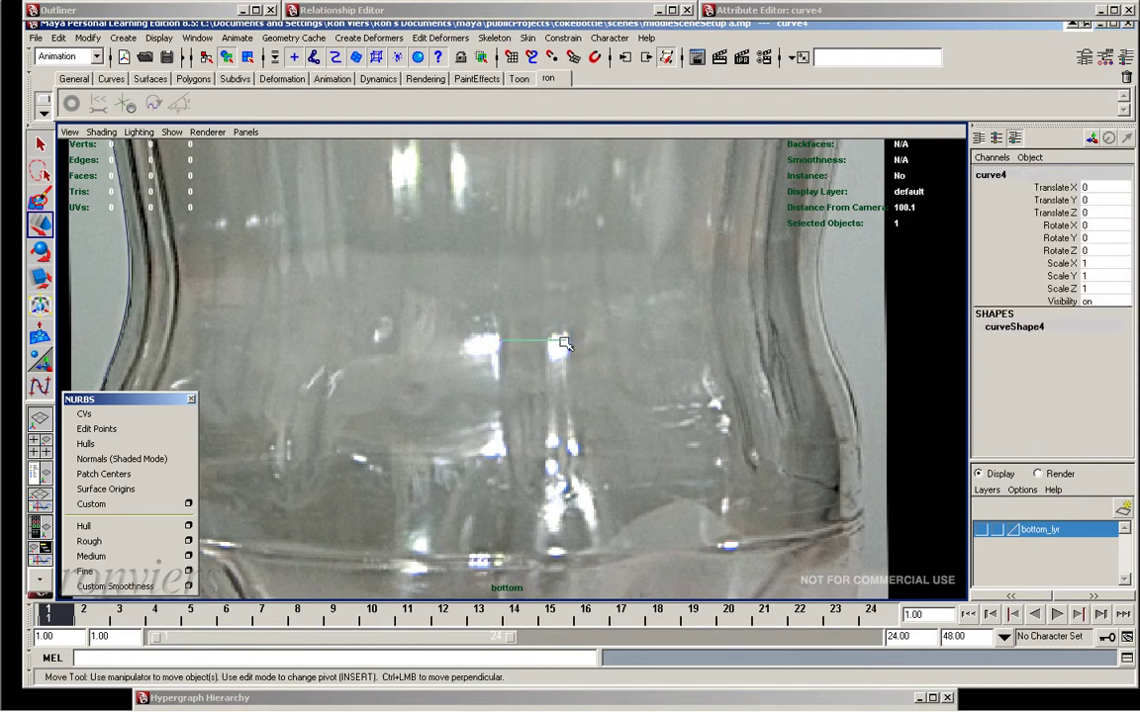
{"action": "key", "text": "space"}
{"action": "left_click_drag", "start_coordinate": [520, 268], "coordinate": [557, 399]}
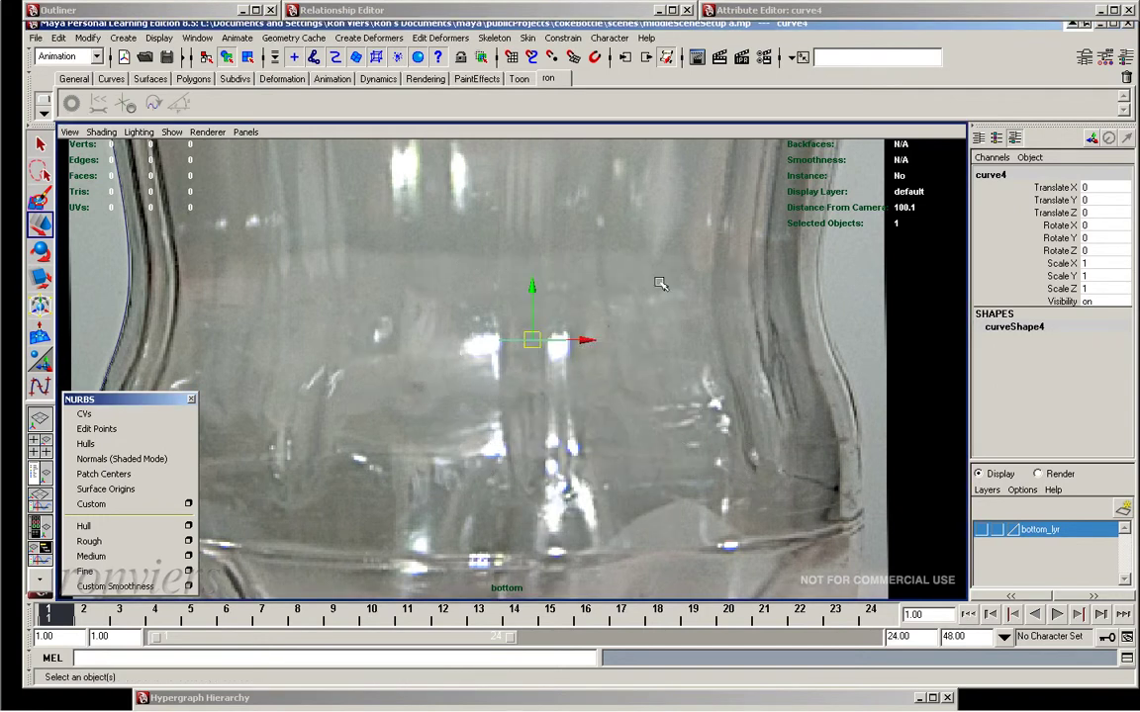
{"action": "middle_click_drag", "start_coordinate": [661, 284], "coordinate": [713, 334], "text": "alt"}
{"action": "right_click_drag", "start_coordinate": [712, 333], "coordinate": [468, 264], "text": "alt"}
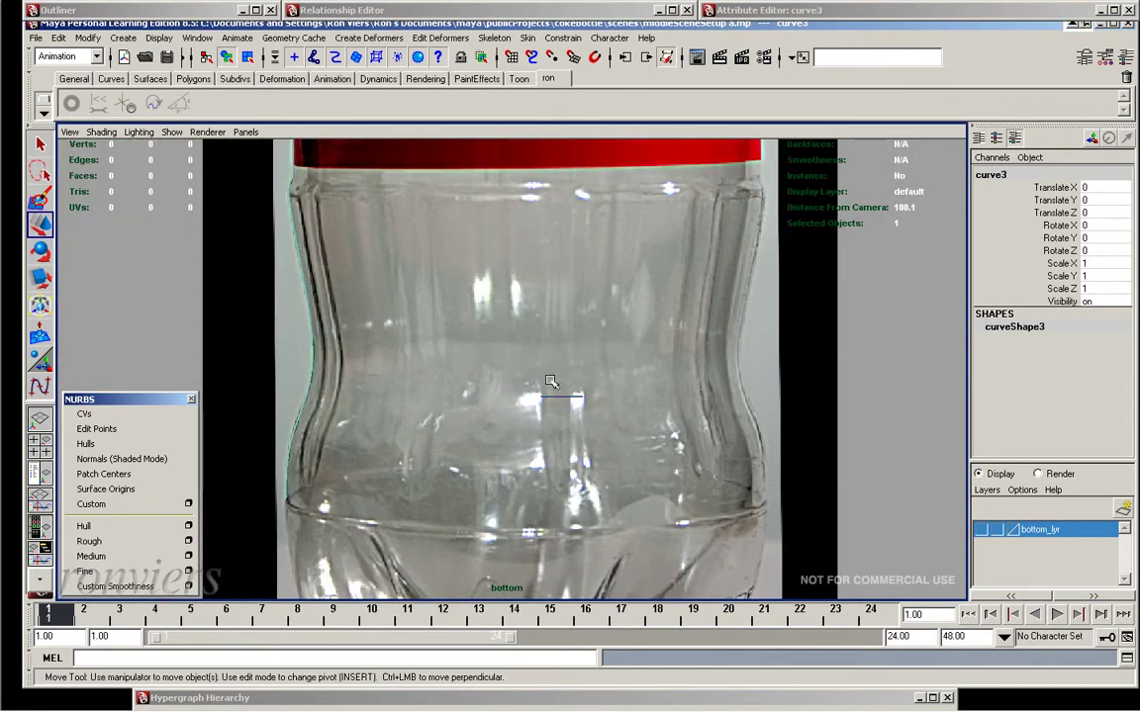
Duplicate the small curve as curve4 and tangent- and geometry-constrain it to curve3
{"action": "key", "text": "ctrl+d"}
{"action": "key", "text": "space"}
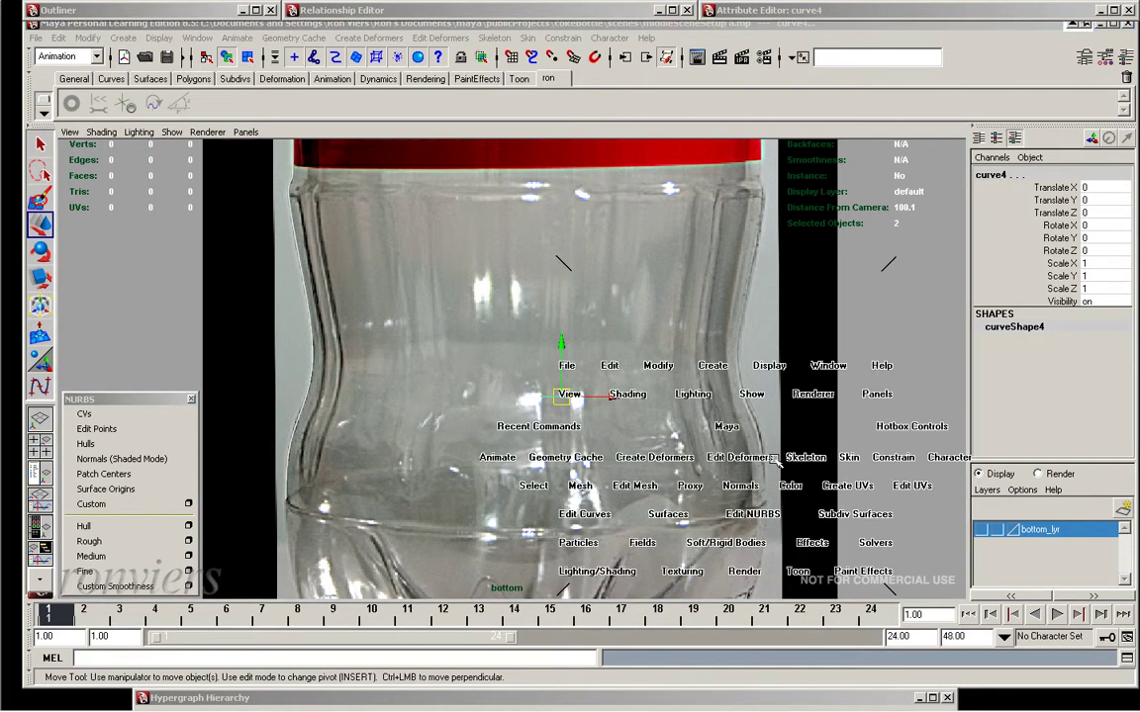
{"action": "left_click_drag", "start_coordinate": [880, 455], "coordinate": [918, 573]}
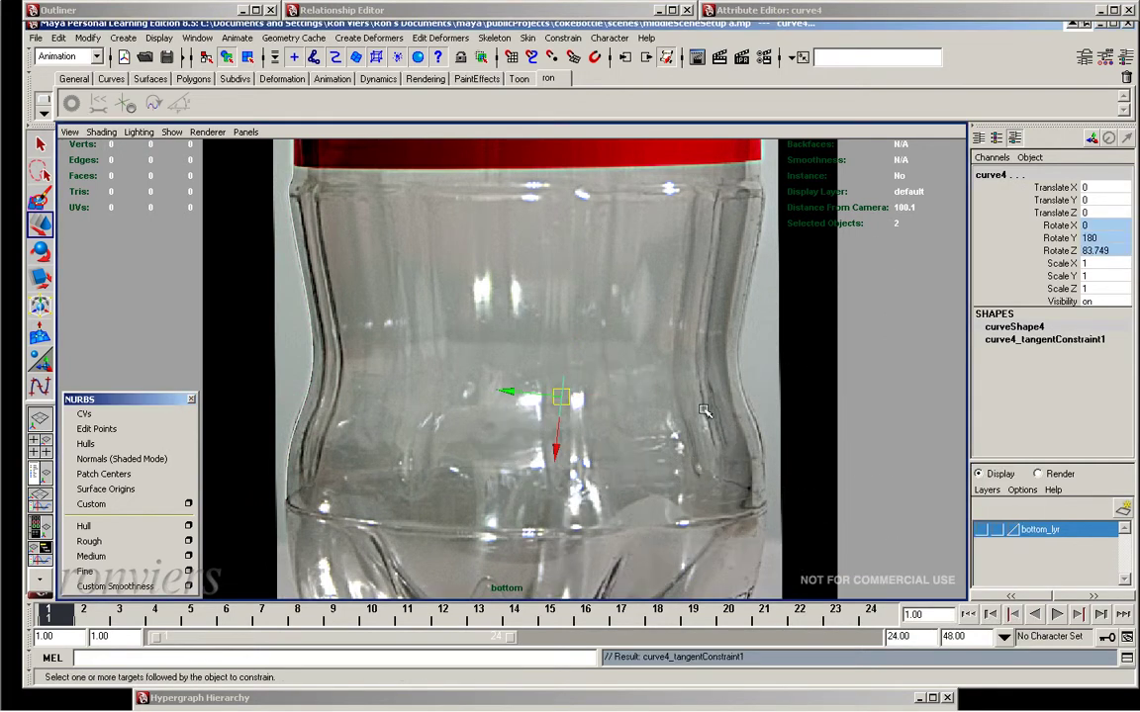
{"action": "key", "text": "space"}
{"action": "left_click_drag", "start_coordinate": [875, 447], "coordinate": [896, 507]}
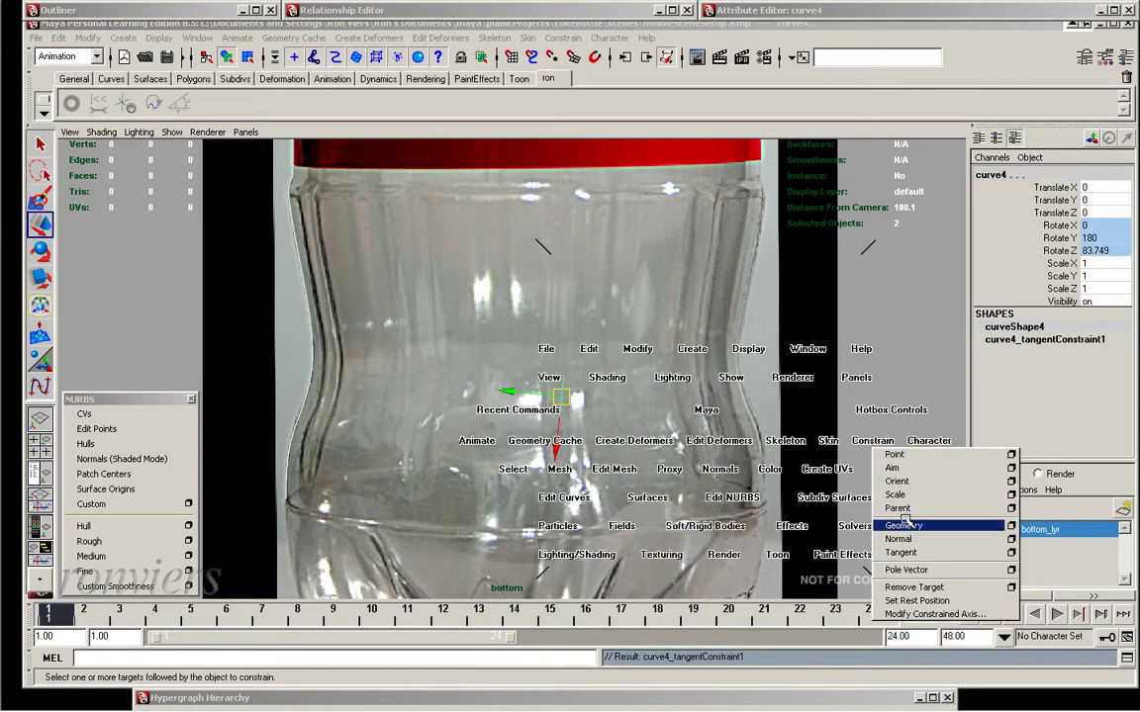
{"action": "mouse_move", "coordinate": [652, 447]}
{"action": "middle_mouse_down", "text": "alt"}
{"action": "mouse_move", "coordinate": [445, 359]}
{"action": "mouse_move", "coordinate": [541, 367]}
{"action": "mouse_move", "coordinate": [546, 348]}
{"action": "middle_mouse_up", "text": "alt"}
{"action": "left_click", "coordinate": [446, 359]}
Slide the constrained curve4 along the bottle outline toward the shoulder
{"action": "left_click", "coordinate": [496, 369]}
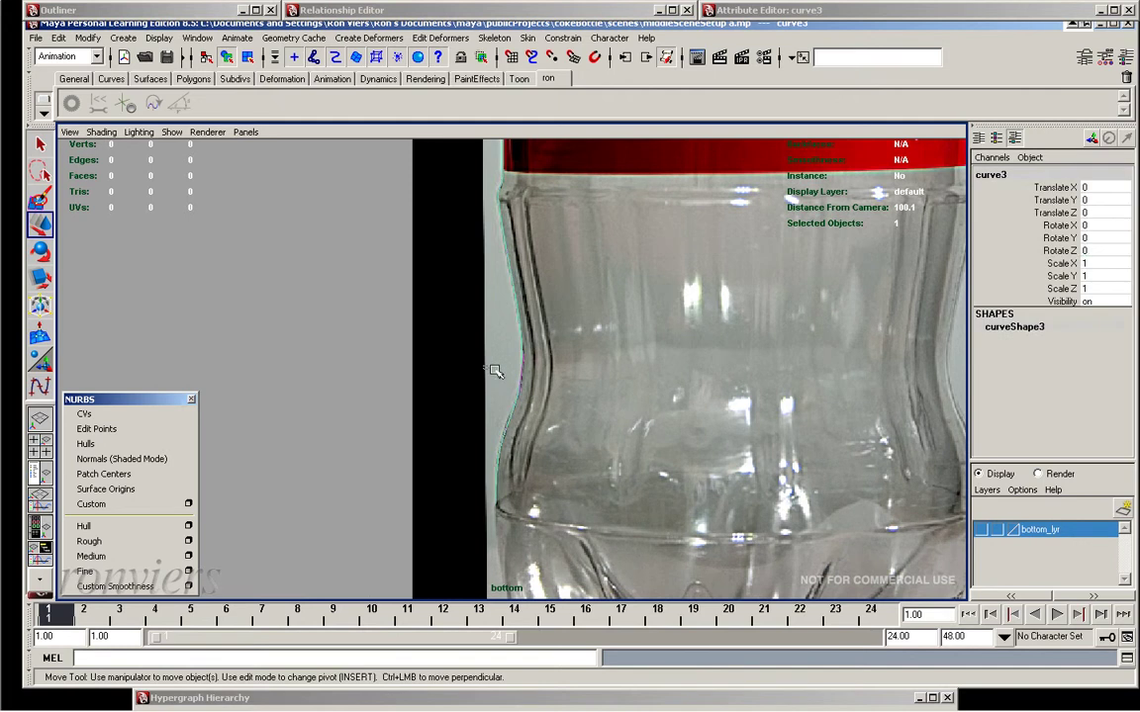
{"action": "left_click", "coordinate": [517, 376]}
{"action": "left_click_drag", "start_coordinate": [517, 376], "coordinate": [521, 426]}
{"action": "mouse_move", "coordinate": [521, 376]}
{"action": "left_mouse_down"}
{"action": "mouse_move", "coordinate": [457, 272]}
{"action": "mouse_move", "coordinate": [451, 188]}
{"action": "left_mouse_up"}
{"action": "middle_click_drag", "start_coordinate": [450, 188], "coordinate": [428, 509], "text": "alt"}
{"action": "left_click_drag", "start_coordinate": [428, 510], "coordinate": [534, 173]}
{"action": "middle_click_drag", "start_coordinate": [534, 173], "coordinate": [544, 422], "text": "alt"}
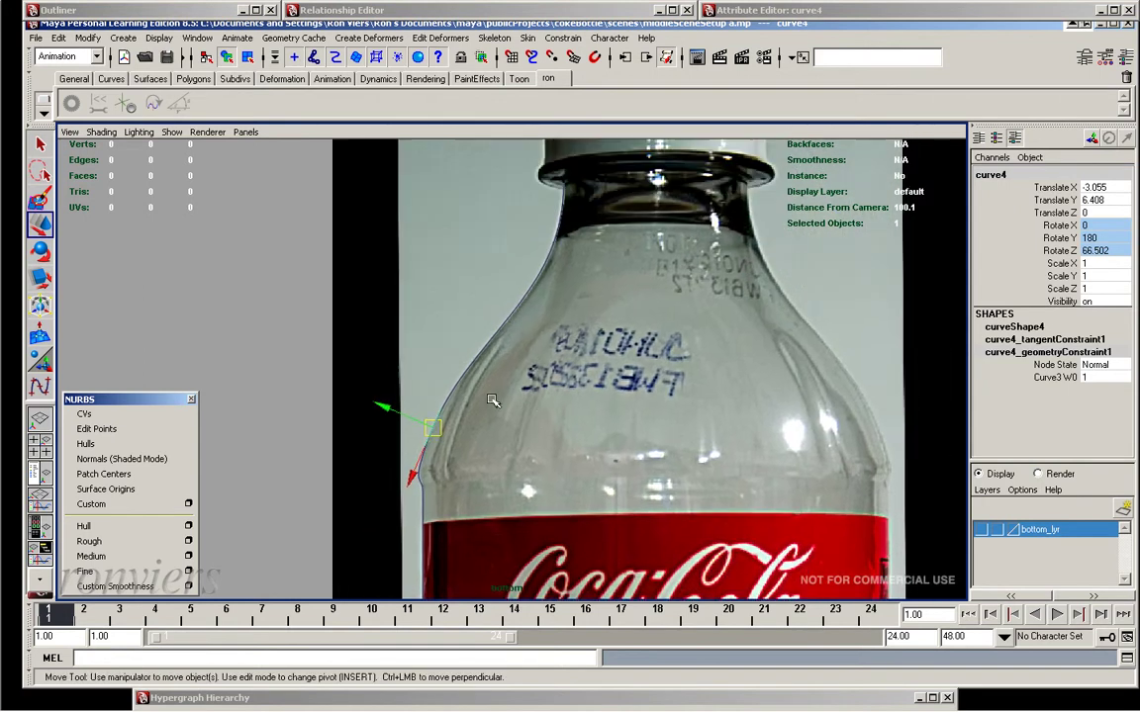
{"action": "left_click_drag", "start_coordinate": [438, 427], "coordinate": [508, 331]}
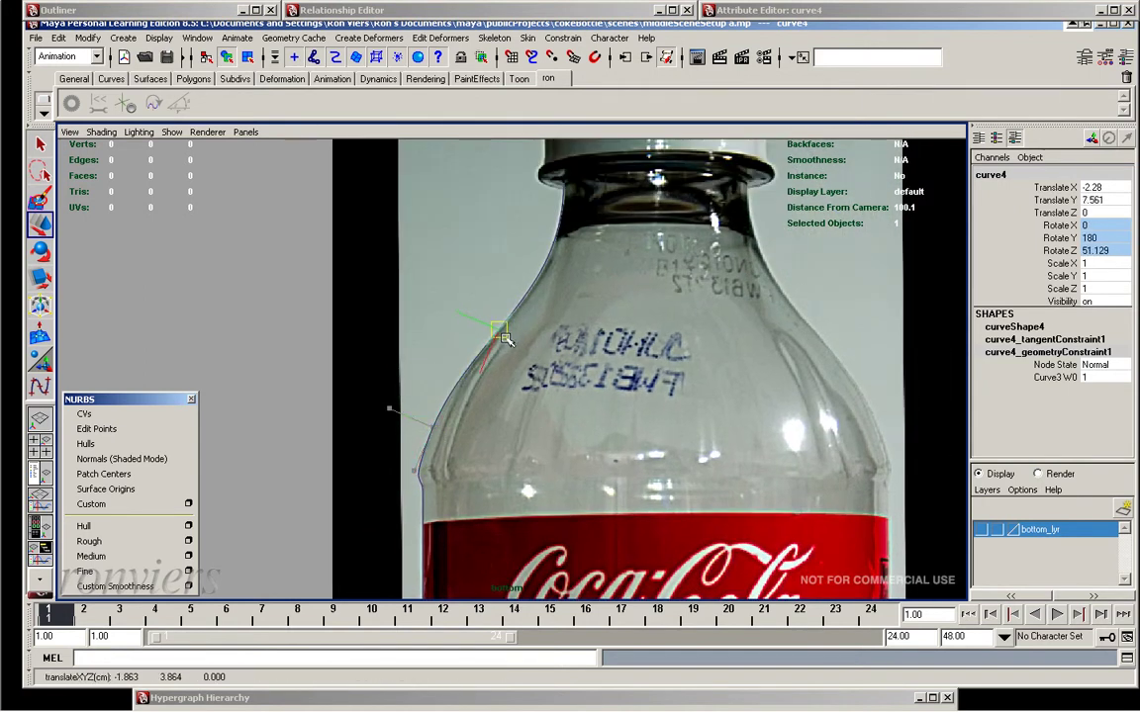
Set curve4's Scale X, Y and Z to 0.5 and slide it down the shoulder edge
{"action": "left_click_drag", "start_coordinate": [1120, 265], "coordinate": [1098, 288]}
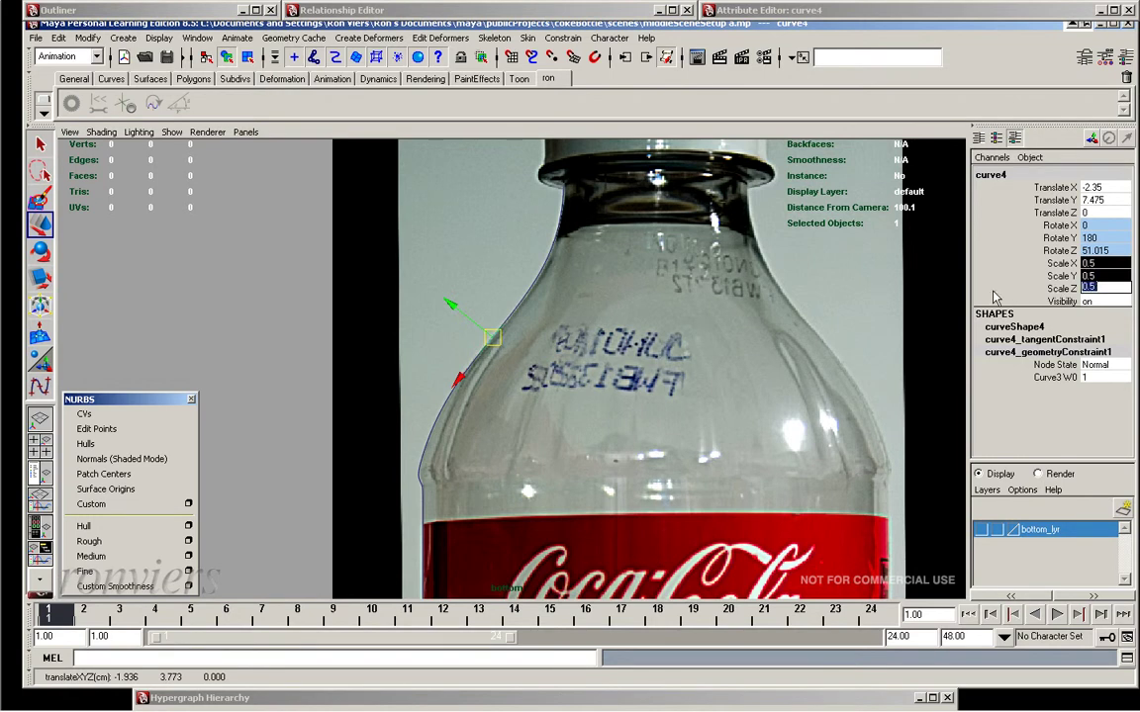
{"action": "right_click_drag", "start_coordinate": [483, 210], "coordinate": [526, 264], "text": "alt"}
{"action": "middle_click_drag", "start_coordinate": [527, 264], "coordinate": [350, 366], "text": "alt"}
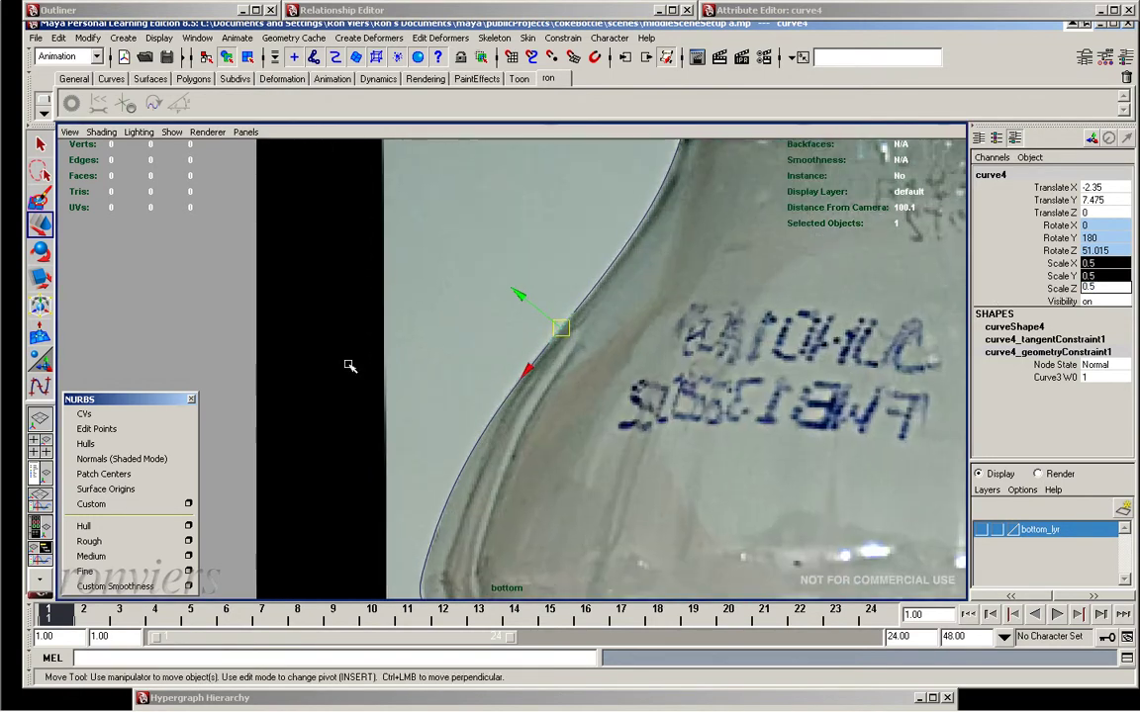
{"action": "middle_click_drag", "start_coordinate": [511, 323], "coordinate": [451, 343], "text": "alt"}
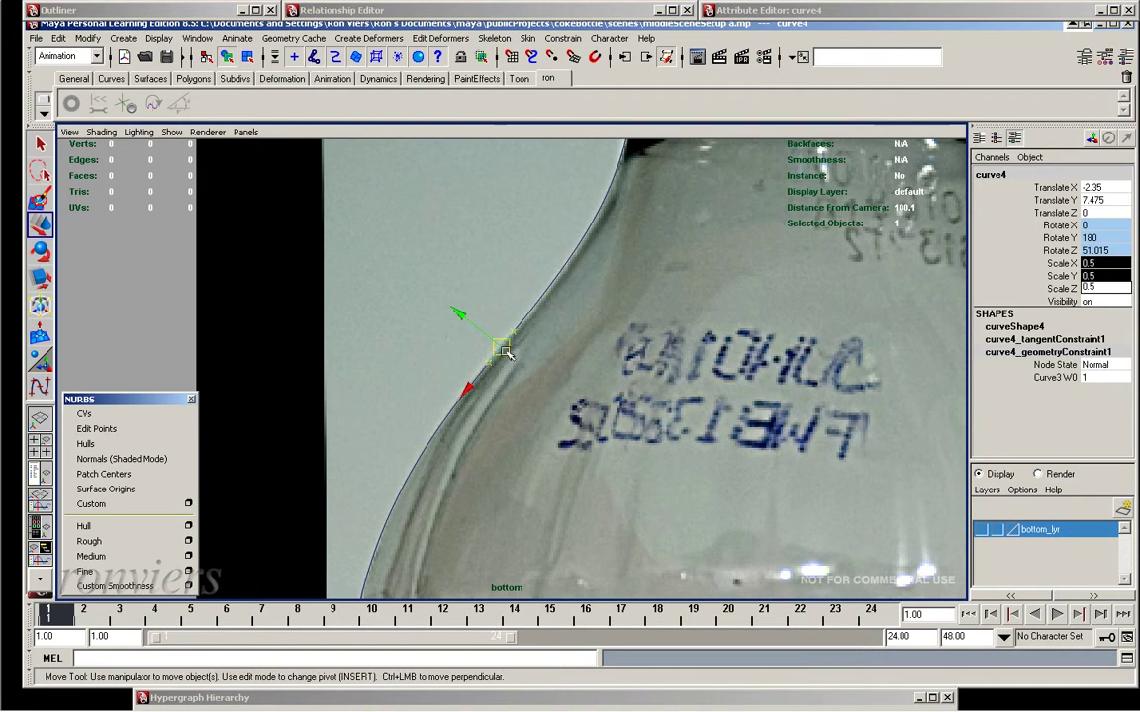
{"action": "left_click_drag", "start_coordinate": [505, 353], "coordinate": [500, 372]}
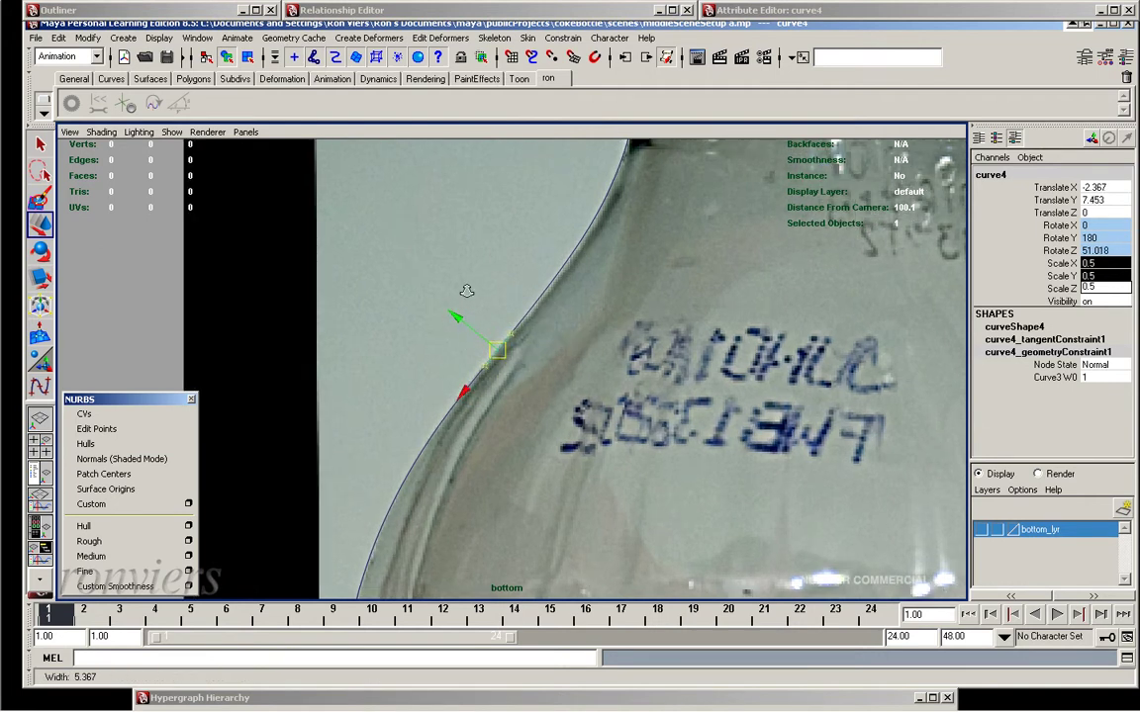
Switch profile curve3 to component mode and display its edit points
{"action": "right_click_drag", "start_coordinate": [465, 287], "coordinate": [559, 285], "text": "alt"}
{"action": "left_click", "coordinate": [597, 244]}
{"action": "right_click", "coordinate": [638, 271]}
{"action": "left_click", "coordinate": [617, 252]}
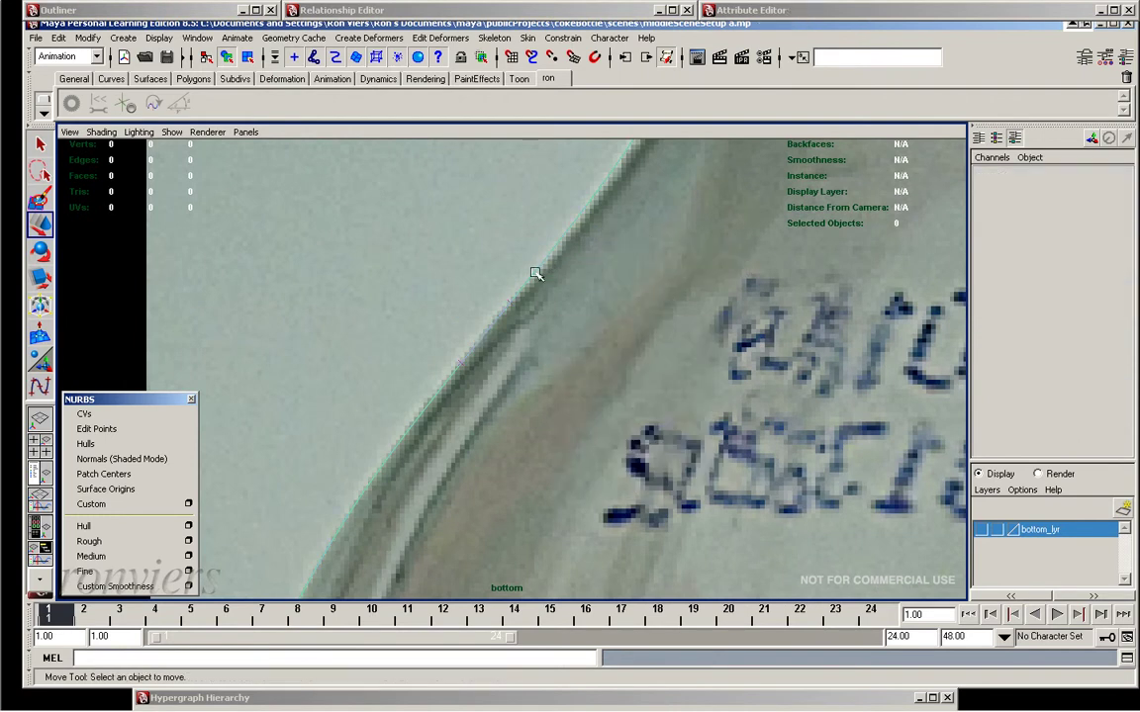
{"action": "left_click", "coordinate": [498, 308]}
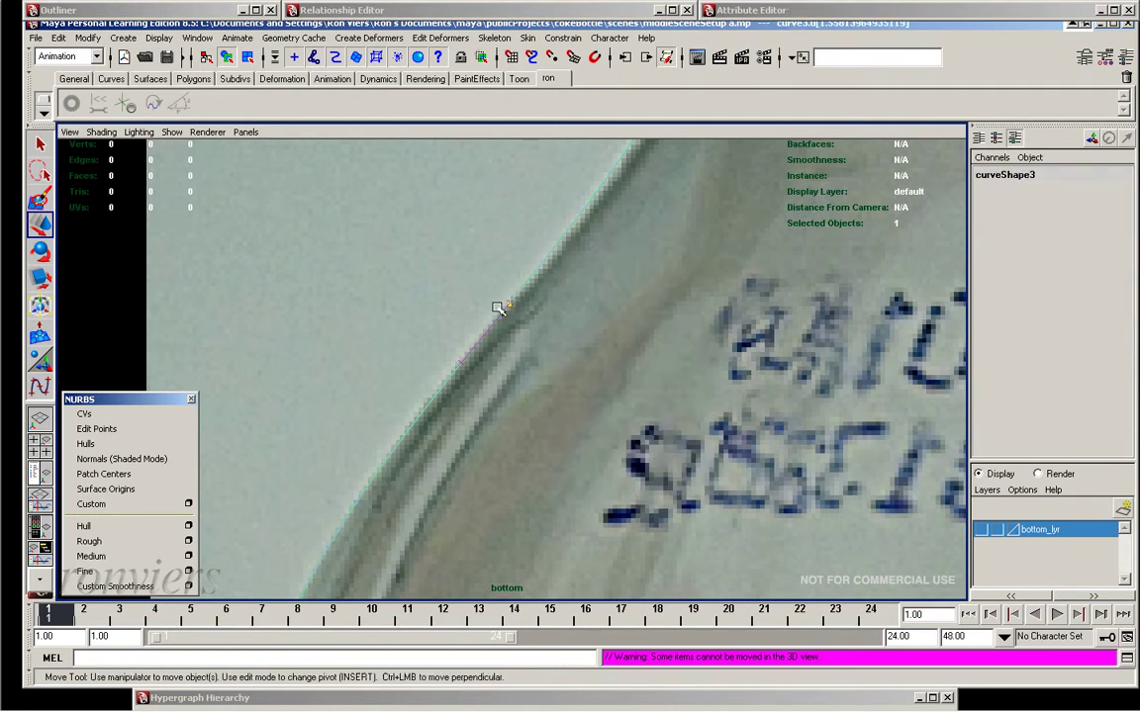
{"action": "key", "text": "F8"}
{"action": "left_click_drag", "start_coordinate": [495, 324], "coordinate": [578, 311]}
{"action": "key", "text": "space"}
{"action": "mouse_move", "coordinate": [426, 381]}
{"action": "left_mouse_down"}
{"action": "mouse_move", "coordinate": [505, 509]}
{"action": "mouse_move", "coordinate": [472, 524]}
{"action": "left_mouse_up"}
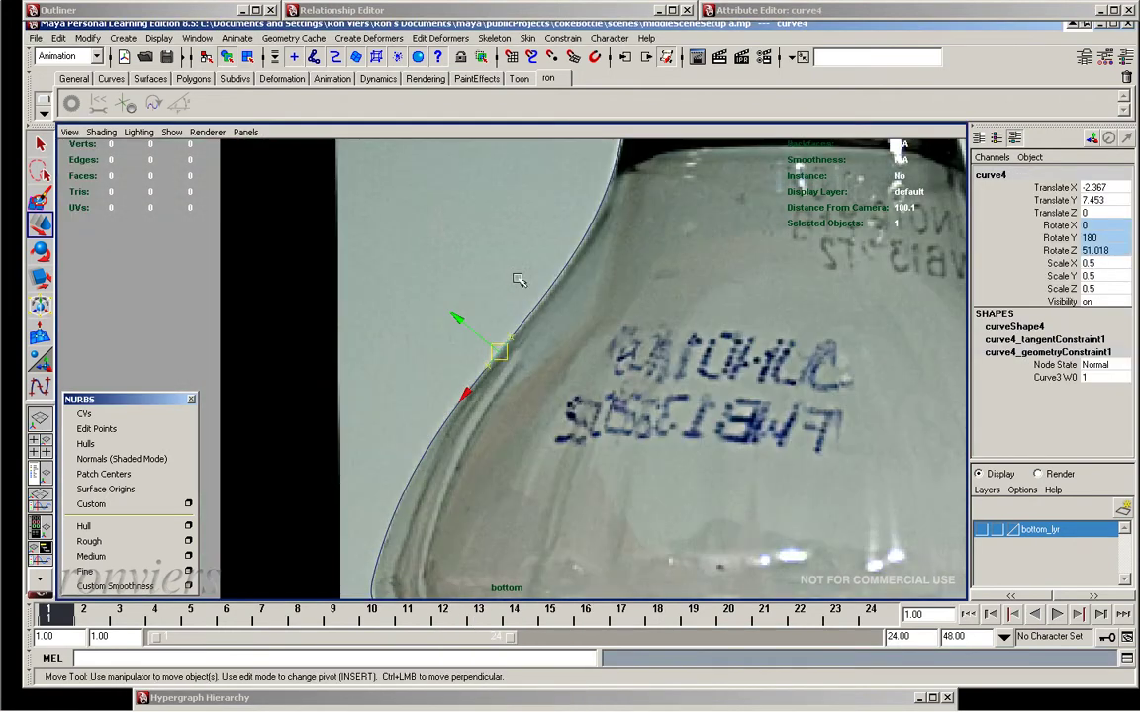
{"action": "left_click", "coordinate": [99, 428]}
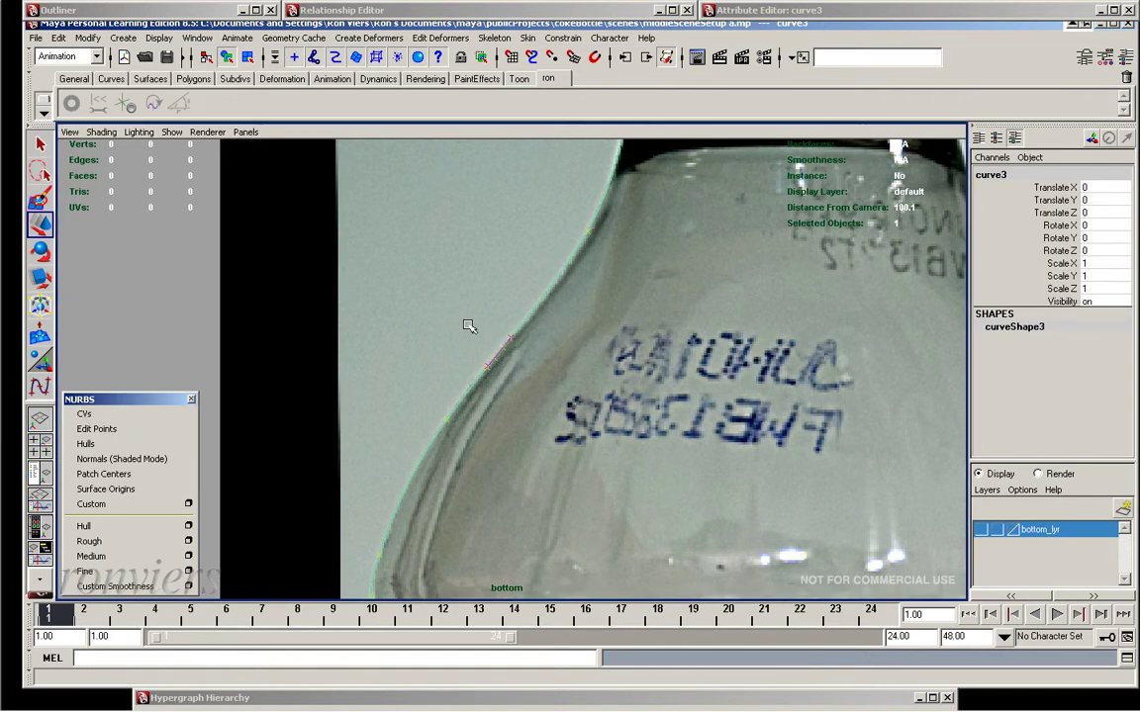
Slide curve4 down curve3 to the lower waist bend just above the base
{"action": "left_click", "coordinate": [500, 347]}
{"action": "left_click_drag", "start_coordinate": [499, 348], "coordinate": [405, 505]}
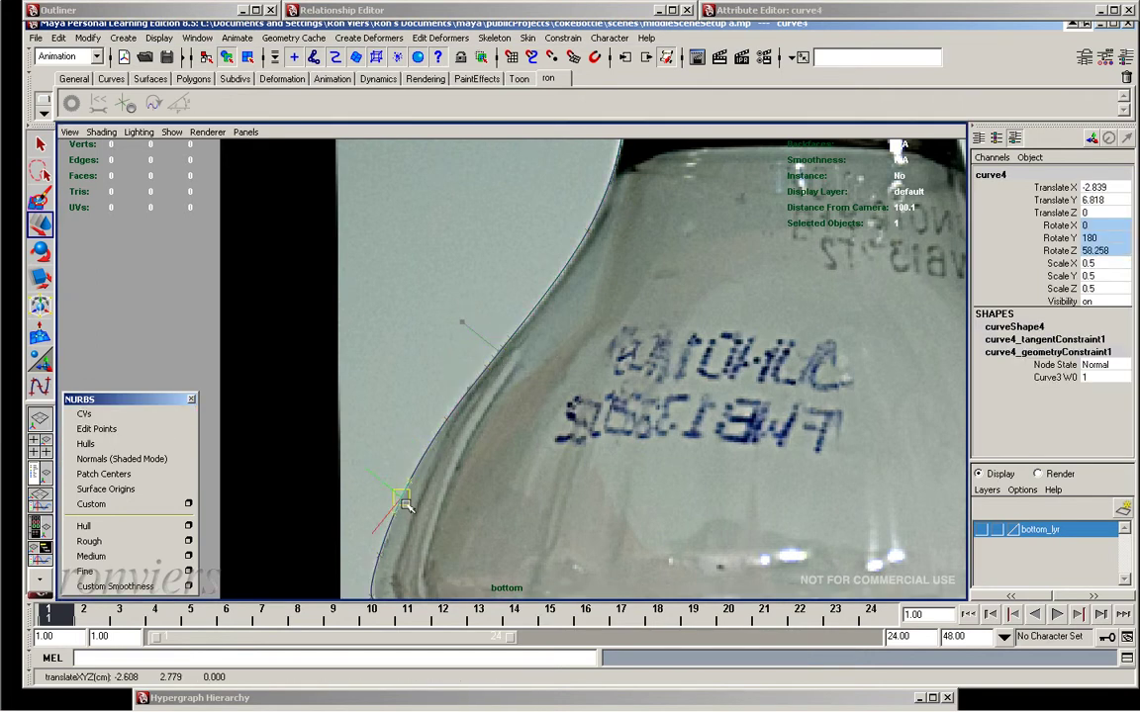
{"action": "scroll", "coordinate": [620, 368], "scroll_direction": "down", "scroll_amount": 3}
{"action": "middle_click_drag", "start_coordinate": [449, 471], "coordinate": [449, 283], "text": "alt"}
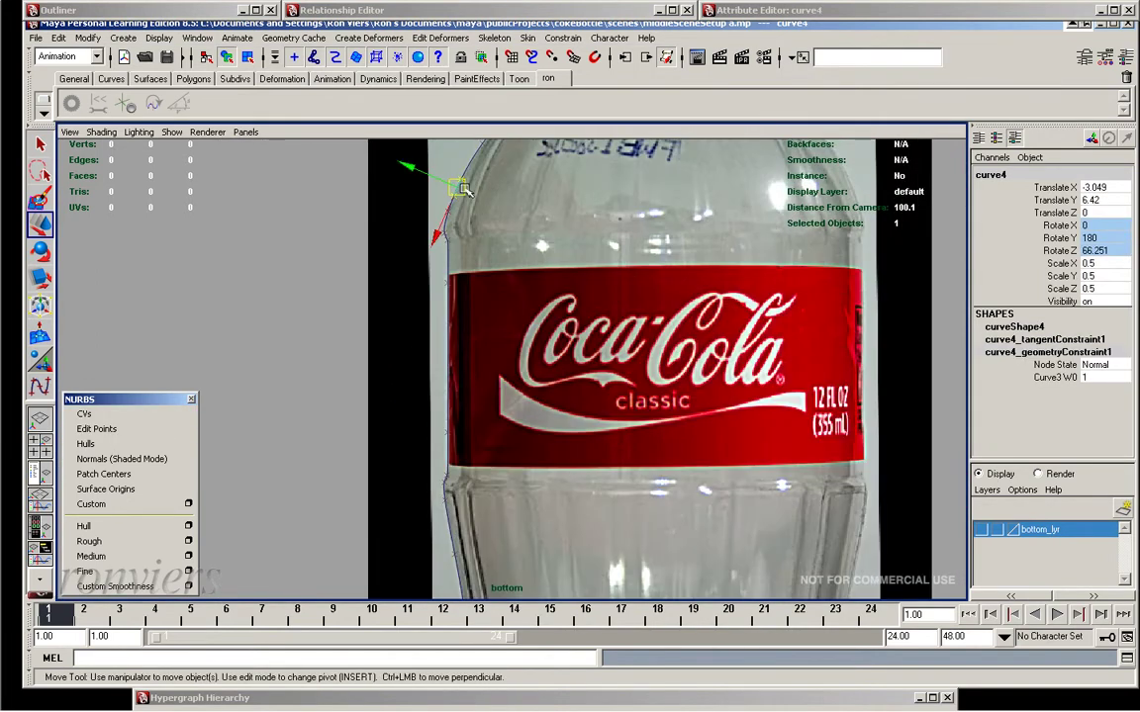
{"action": "middle_click_drag", "start_coordinate": [475, 539], "coordinate": [502, 226], "text": "alt"}
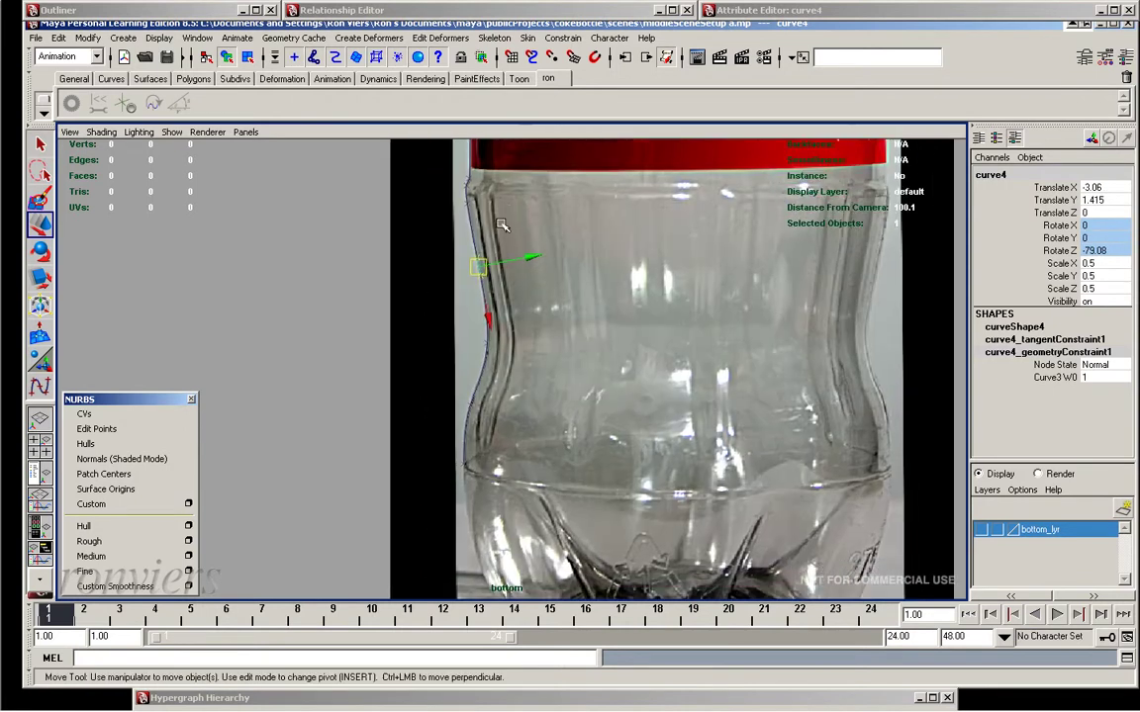
{"action": "left_click_drag", "start_coordinate": [485, 269], "coordinate": [482, 451]}
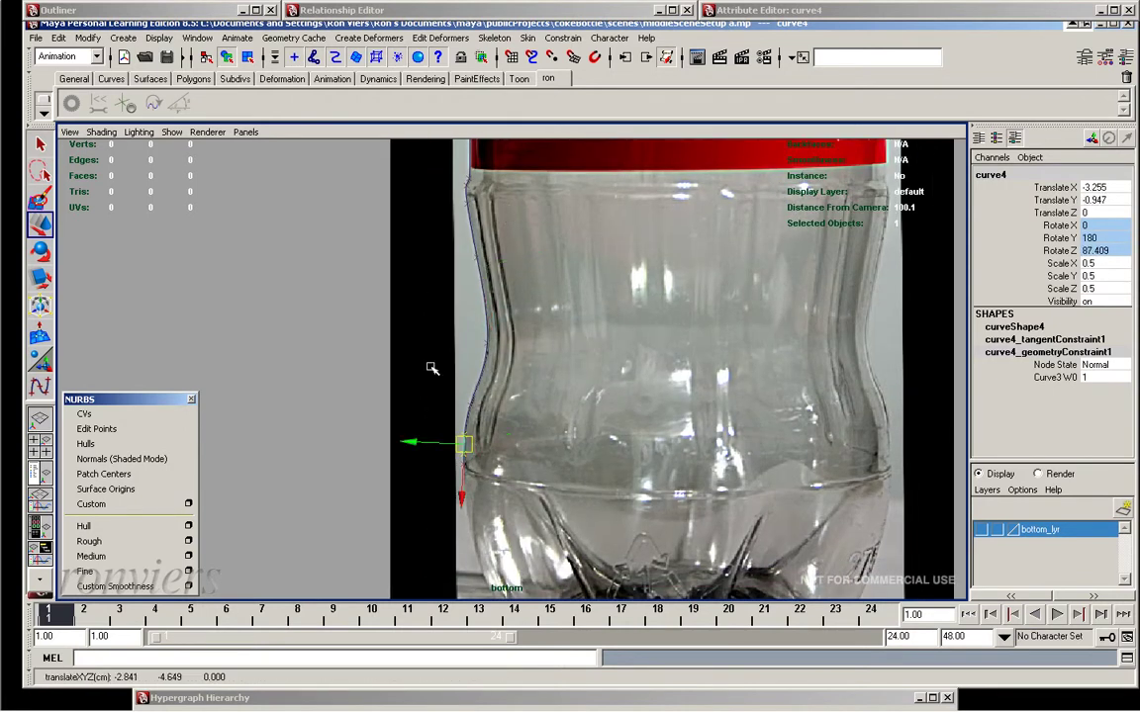
{"action": "scroll", "coordinate": [431, 368], "scroll_direction": "up", "scroll_amount": 5}
{"action": "scroll", "coordinate": [661, 240], "scroll_direction": "down", "scroll_amount": 2}
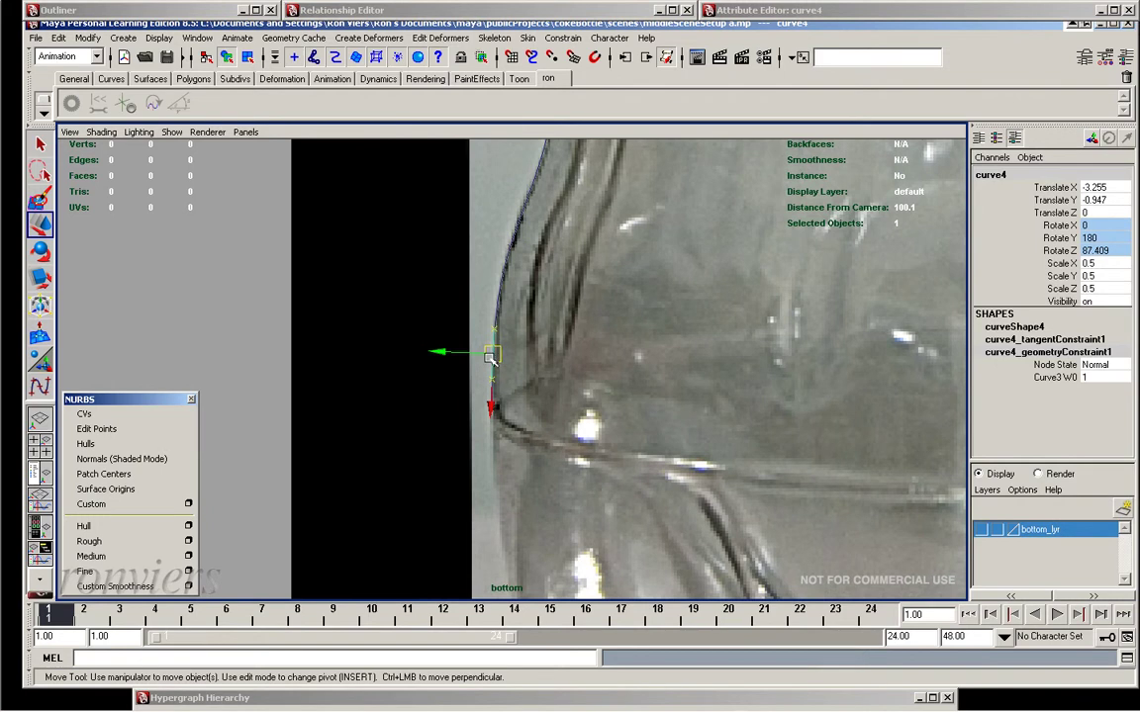
{"action": "left_click_drag", "start_coordinate": [489, 357], "coordinate": [499, 351]}
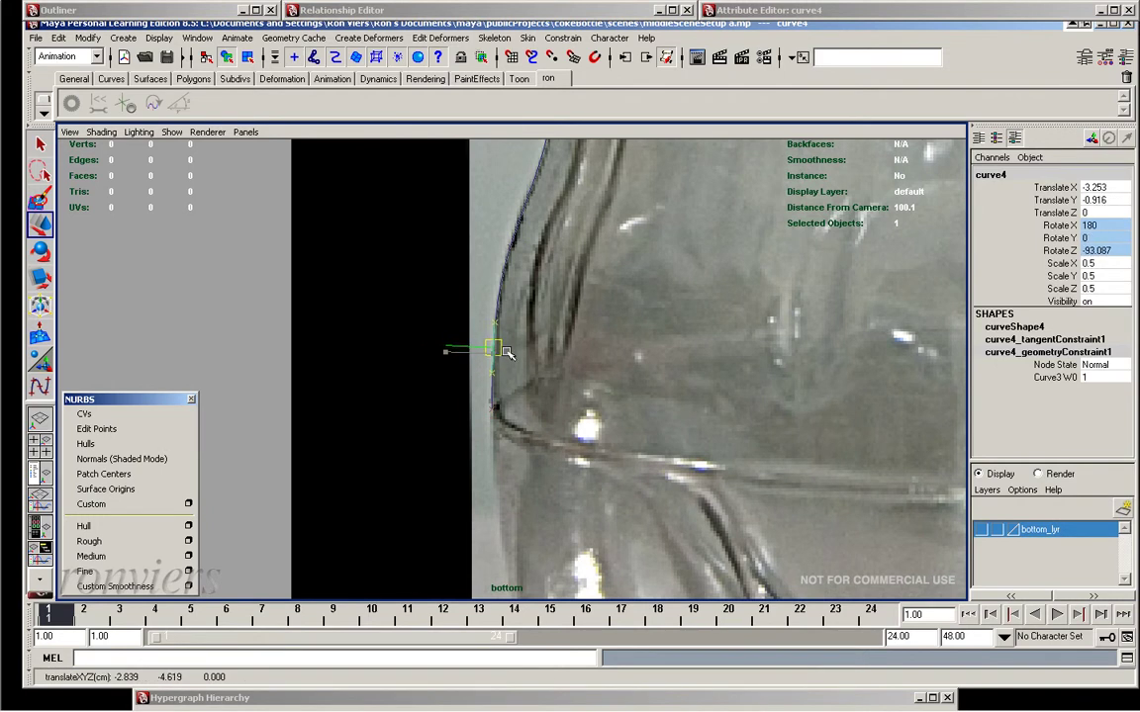
{"action": "scroll", "coordinate": [500, 285], "scroll_direction": "up", "scroll_amount": 3}
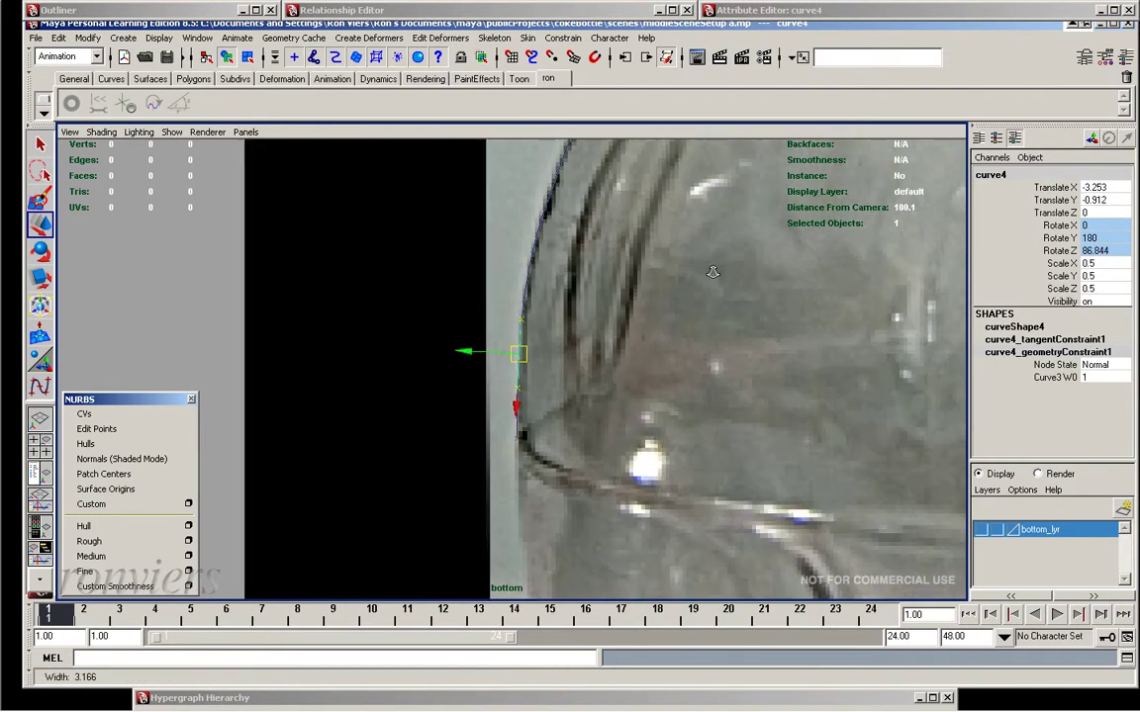
{"action": "left_click", "coordinate": [539, 252]}
{"action": "right_click_drag", "start_coordinate": [664, 286], "coordinate": [608, 278]}
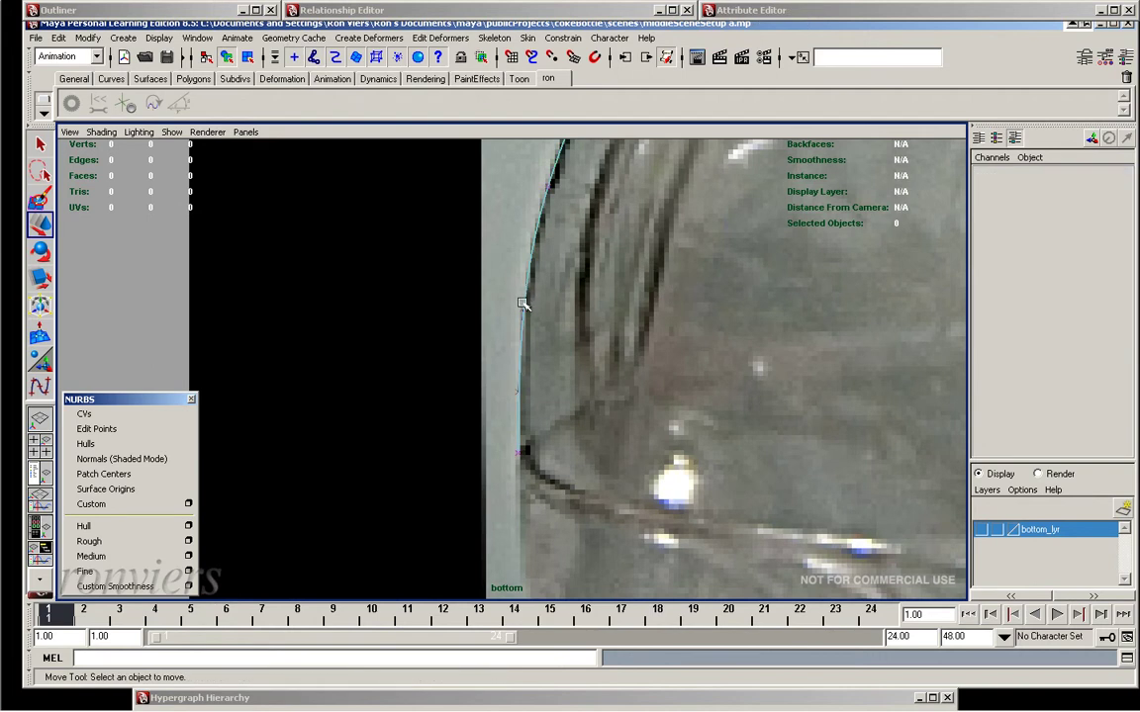
Insert a knot on curve3 near its lower bend and restore the half-size curve4
{"action": "left_click_drag", "start_coordinate": [526, 310], "coordinate": [521, 379]}
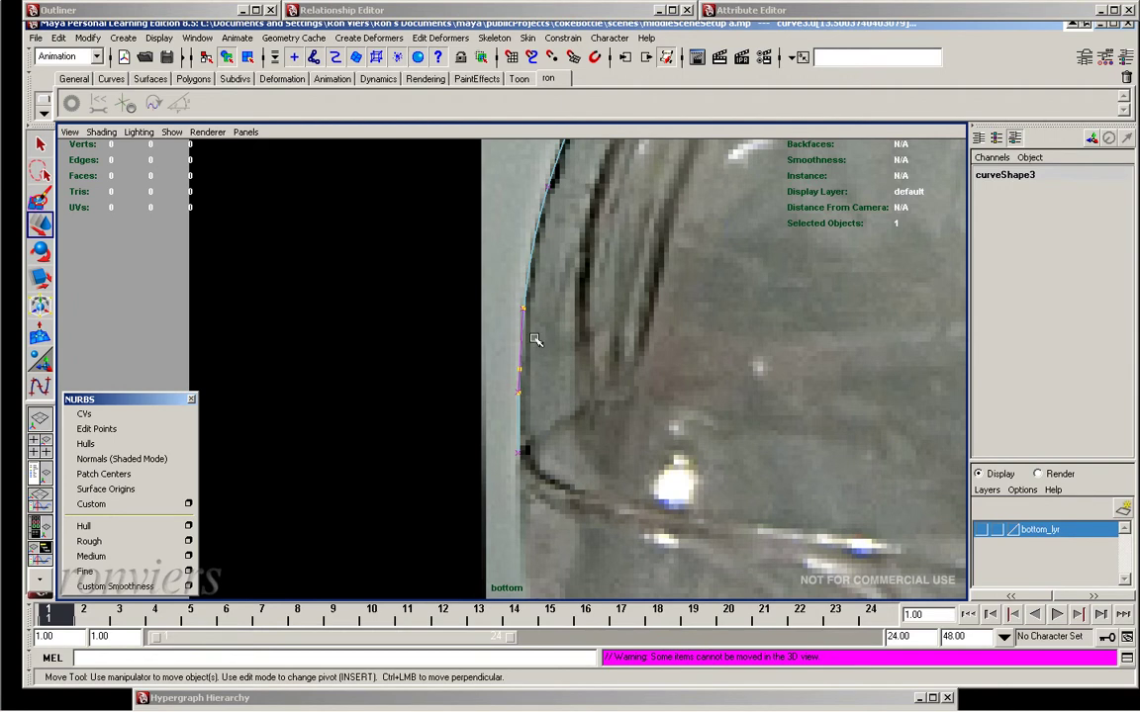
{"action": "key", "text": "space"}
{"action": "left_click", "coordinate": [349, 339]}
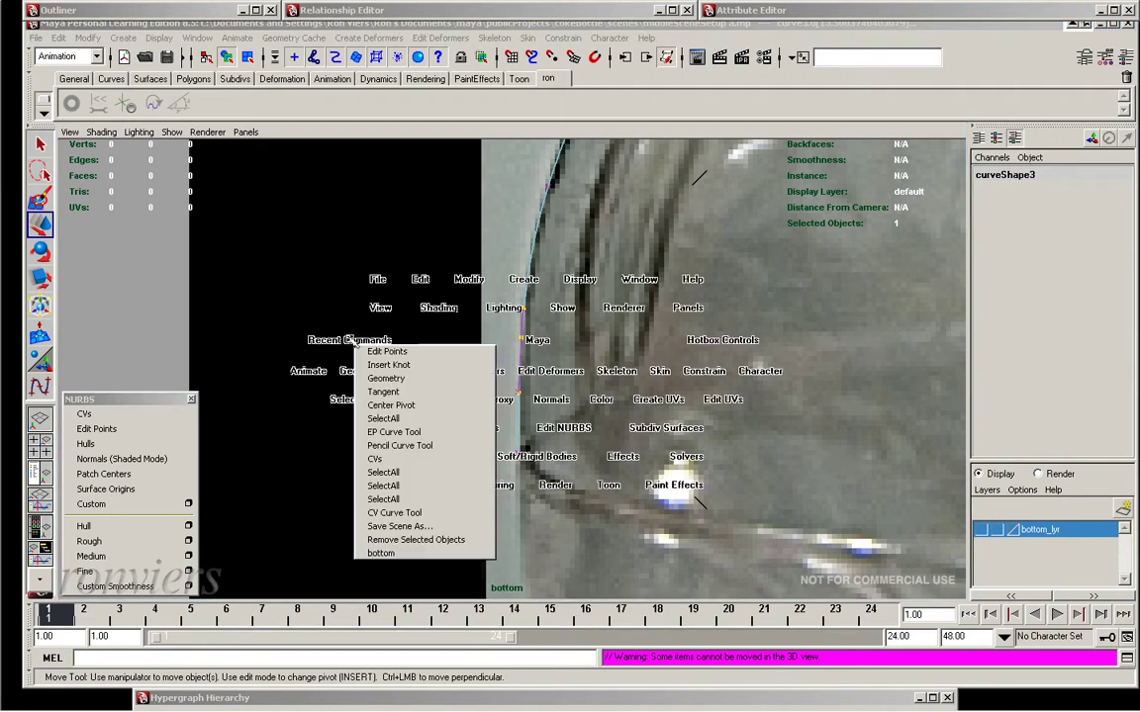
{"action": "key", "text": "q"}
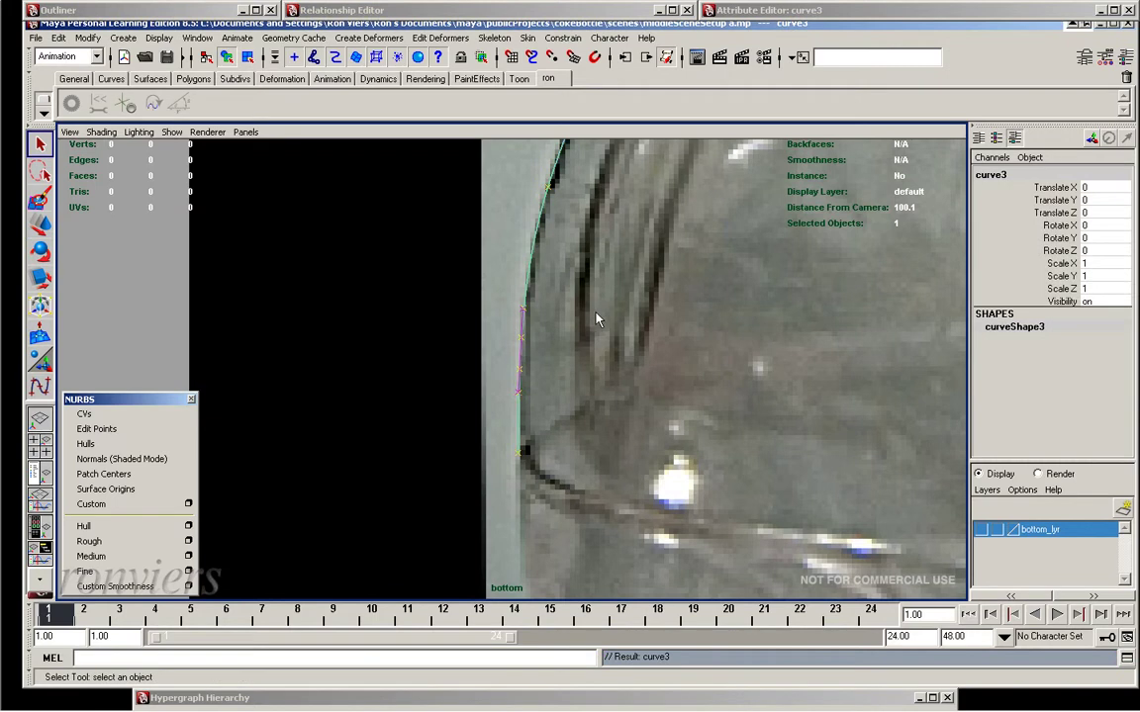
{"action": "right_click_drag", "start_coordinate": [679, 260], "coordinate": [477, 318], "text": "alt"}
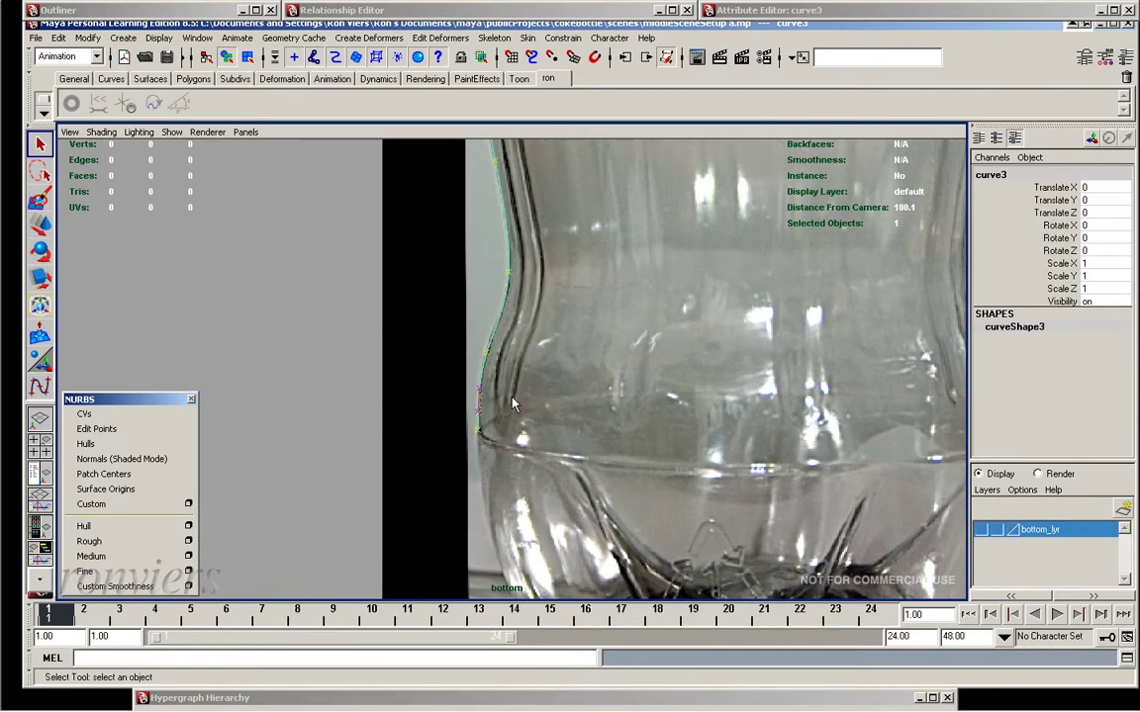
{"action": "key", "text": "g"}
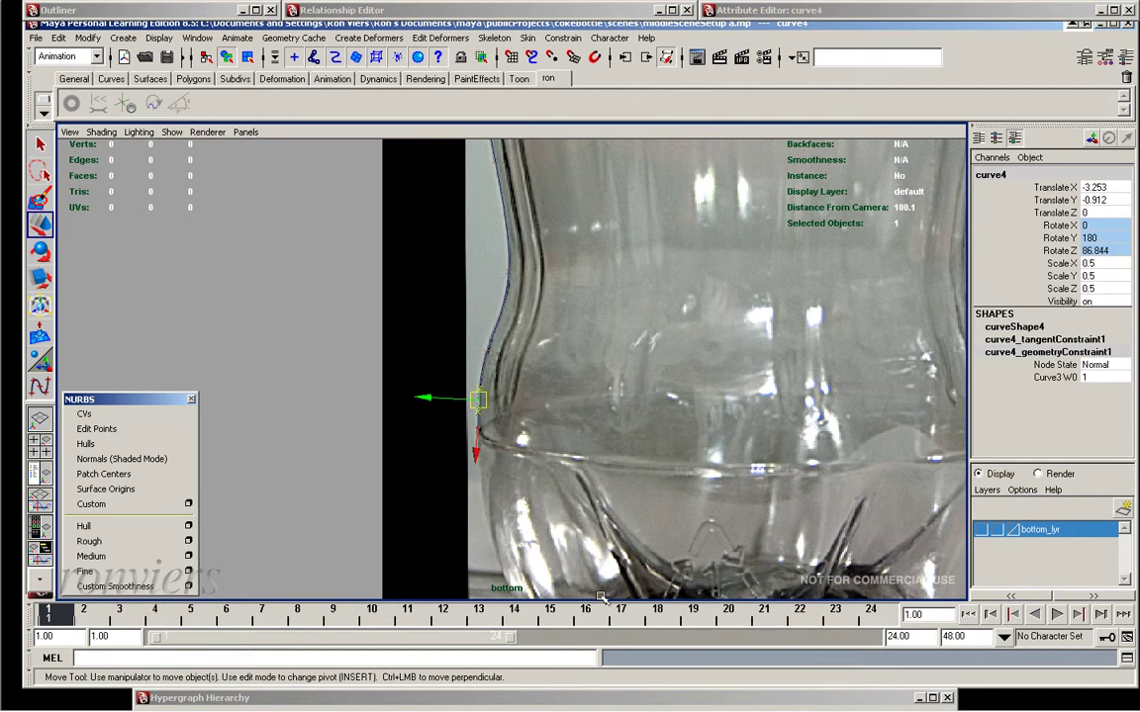
Delete curve4's two constraint nodes in the Hypergraph
{"action": "left_click", "coordinate": [918, 697]}
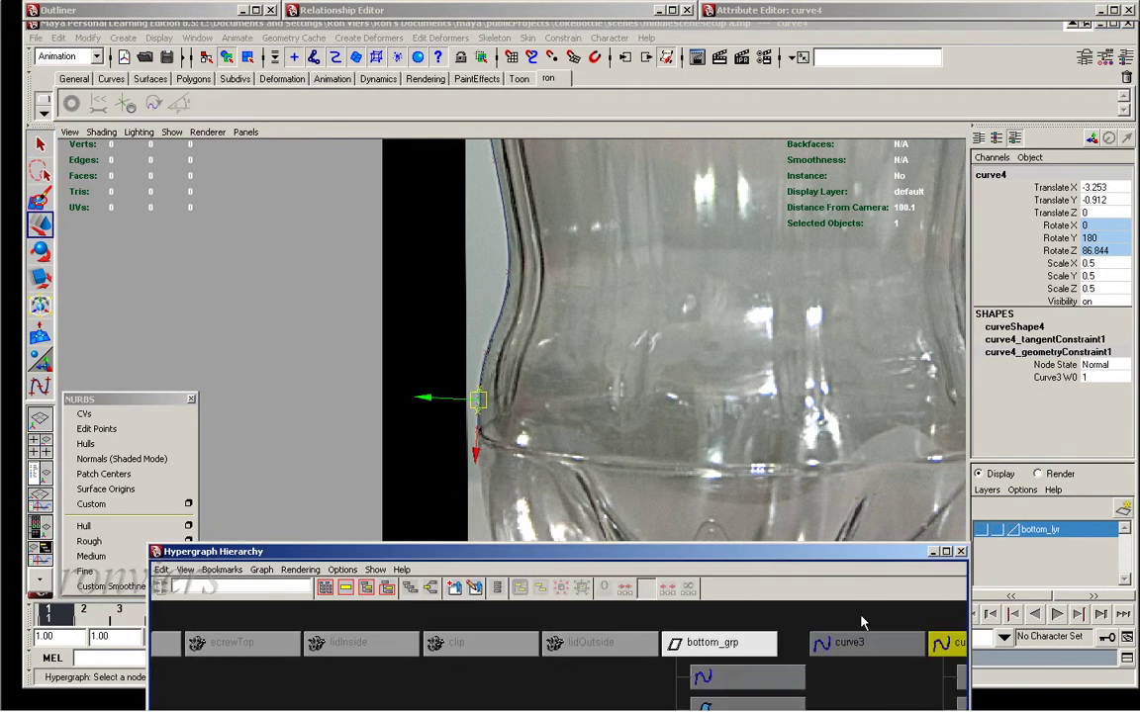
{"action": "middle_click_drag", "start_coordinate": [862, 623], "coordinate": [654, 633], "text": "alt"}
{"action": "left_click_drag", "start_coordinate": [608, 619], "coordinate": [719, 642]}
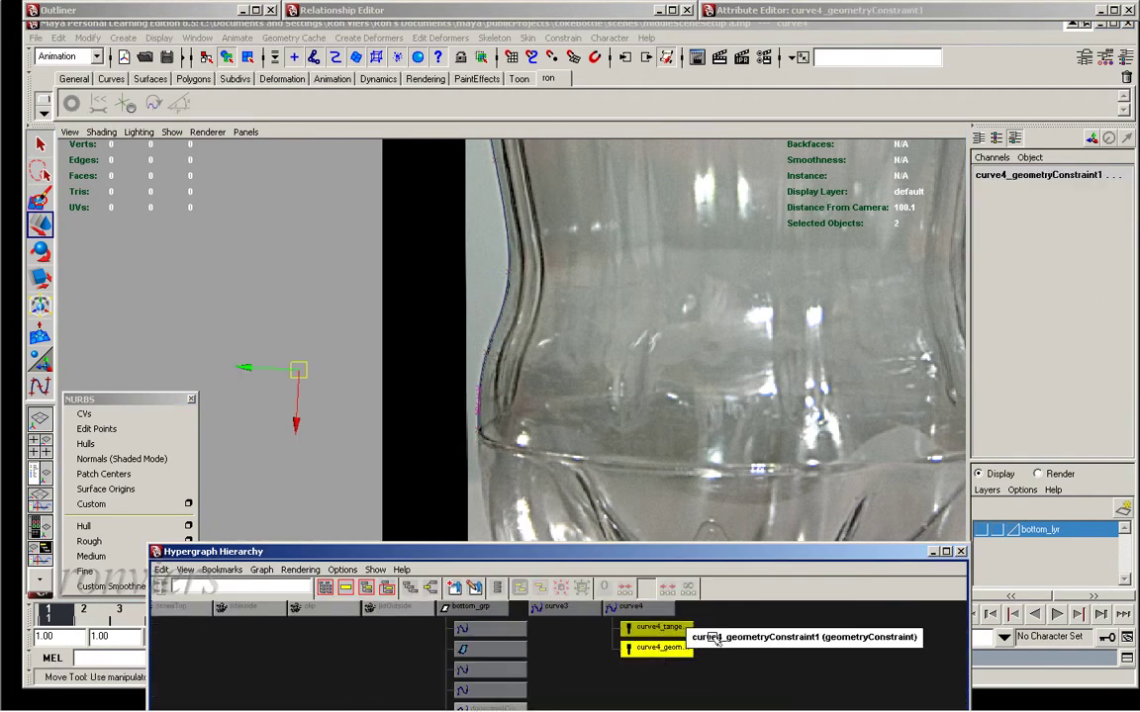
{"action": "key", "text": "Delete"}
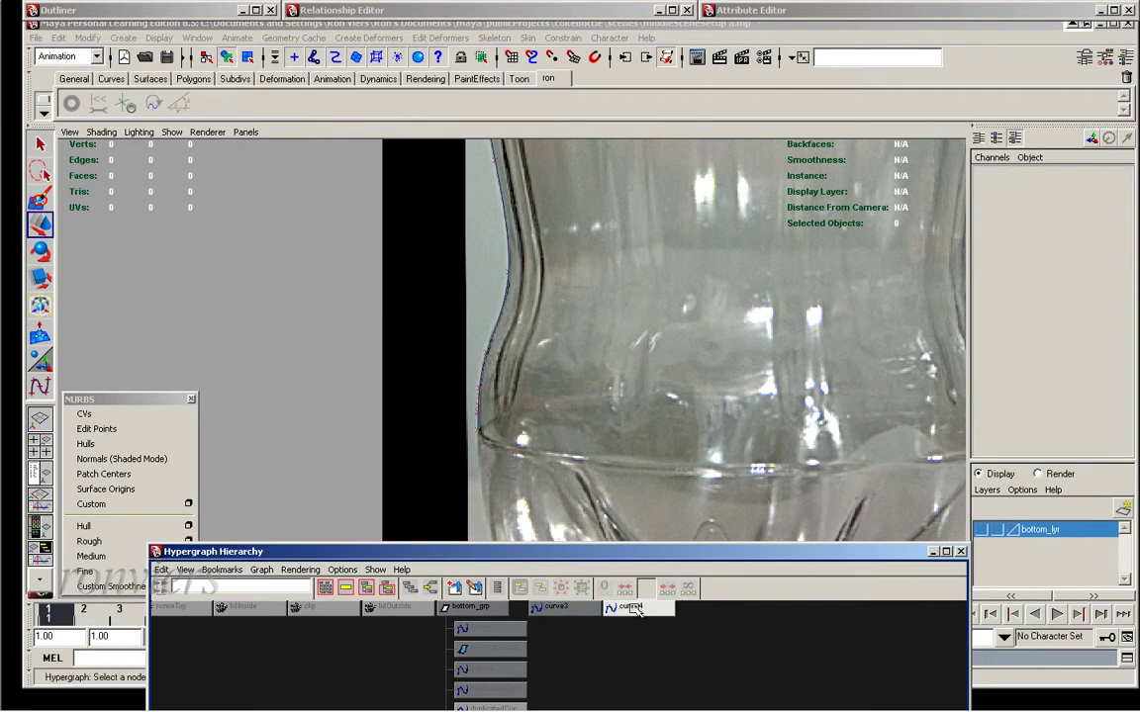
Slide curve4 along X toward the bottle and set its Rotate X, Y and Z to 0
{"action": "left_click", "coordinate": [633, 606]}
{"action": "scroll", "coordinate": [479, 389], "scroll_direction": "up", "scroll_amount": 1}
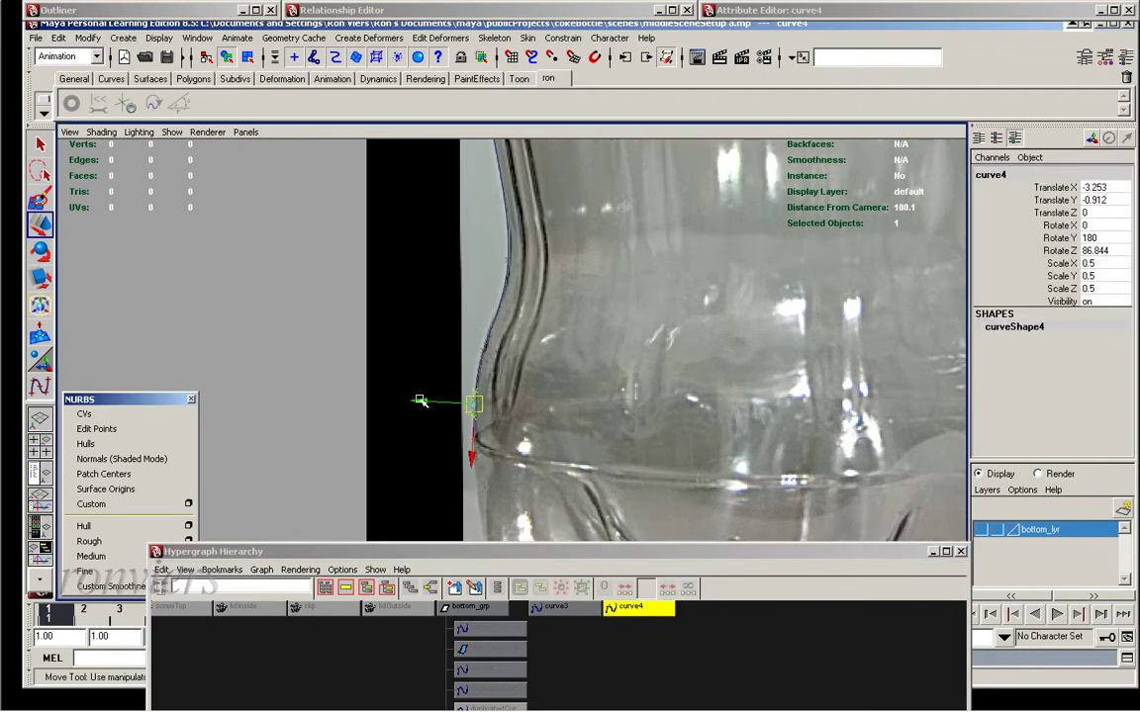
{"action": "left_click_drag", "start_coordinate": [420, 401], "coordinate": [615, 406]}
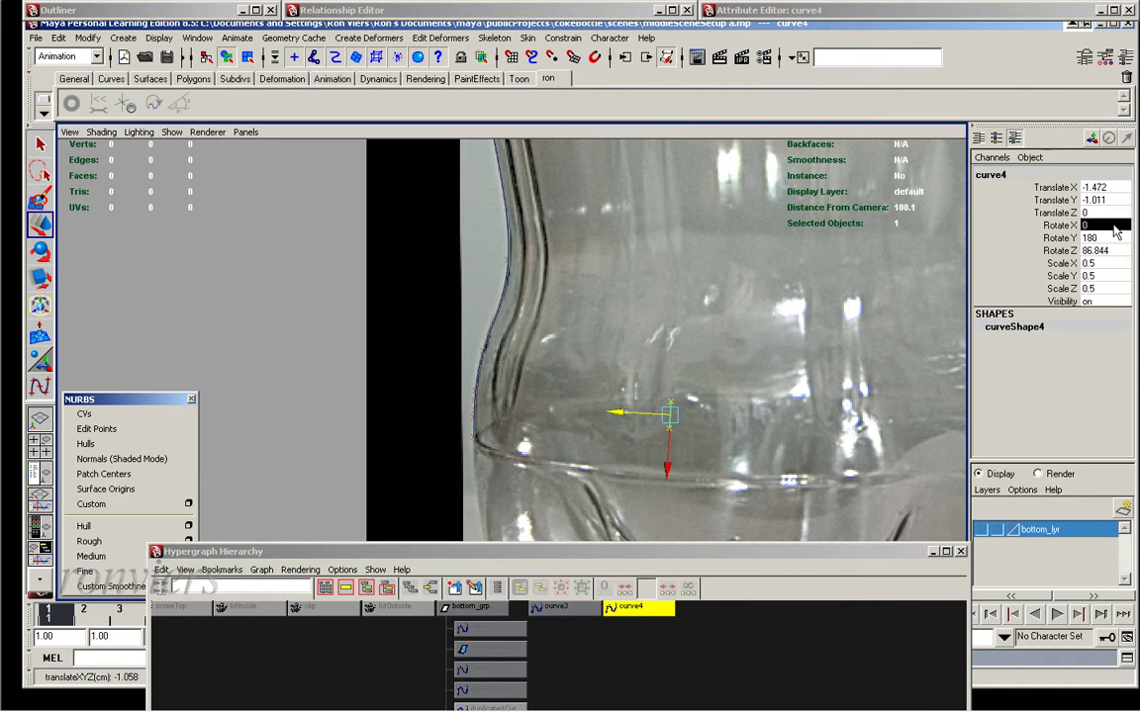
{"action": "left_click_drag", "start_coordinate": [1116, 232], "coordinate": [1099, 250]}
{"action": "type", "text": "0"}
{"action": "key", "text": "Return"}
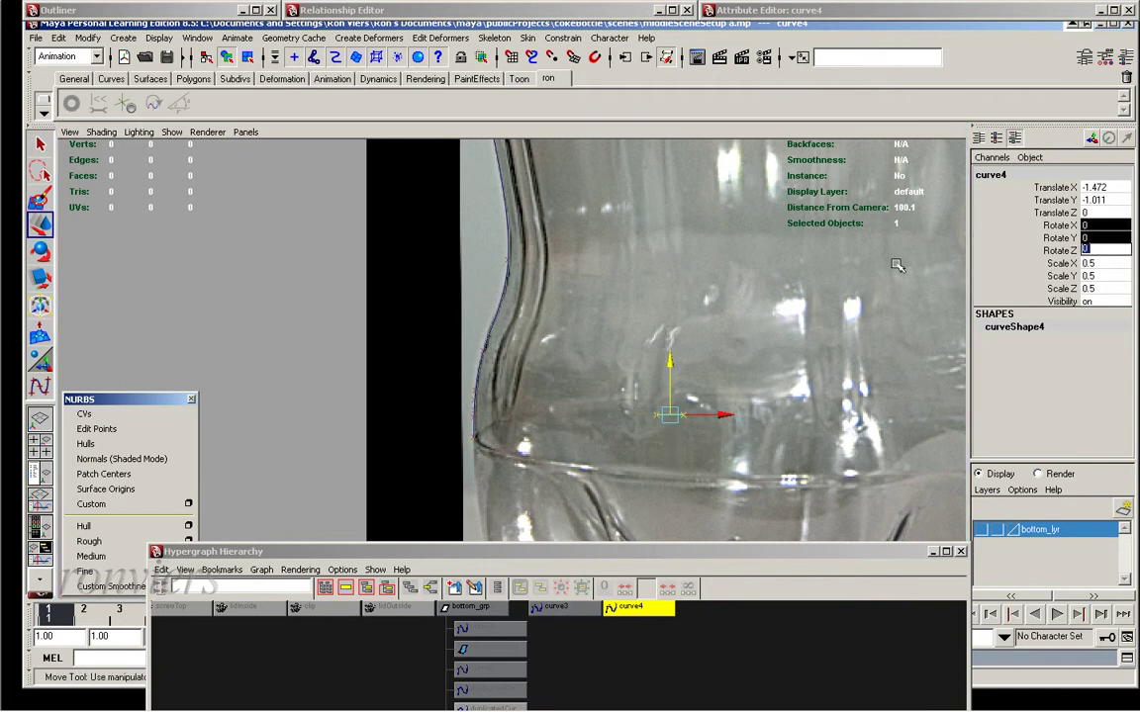
Move curve4 up over the bottle's middle section and drag the Hypergraph window aside
{"action": "right_click_drag", "start_coordinate": [732, 284], "coordinate": [618, 391], "text": "alt"}
{"action": "left_click_drag", "start_coordinate": [618, 395], "coordinate": [662, 305]}
{"action": "right_click_drag", "start_coordinate": [663, 303], "coordinate": [666, 386], "text": "alt"}
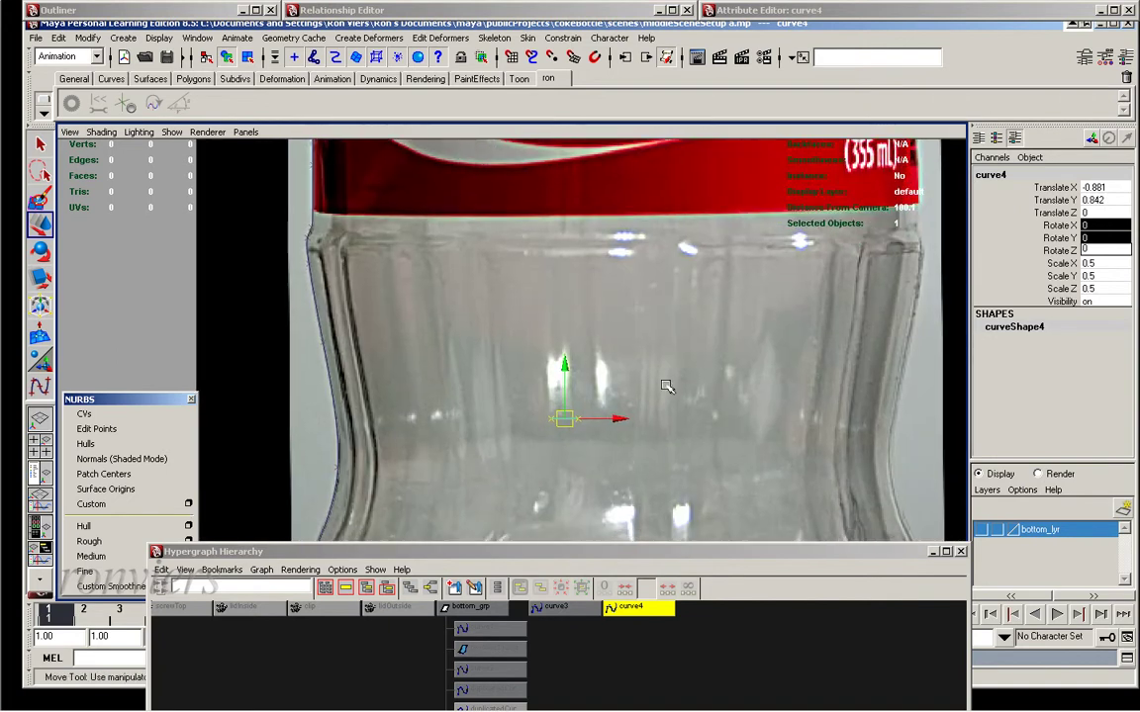
{"action": "left_click", "coordinate": [603, 557]}
{"action": "left_click_drag", "start_coordinate": [603, 551], "coordinate": [613, 701]}
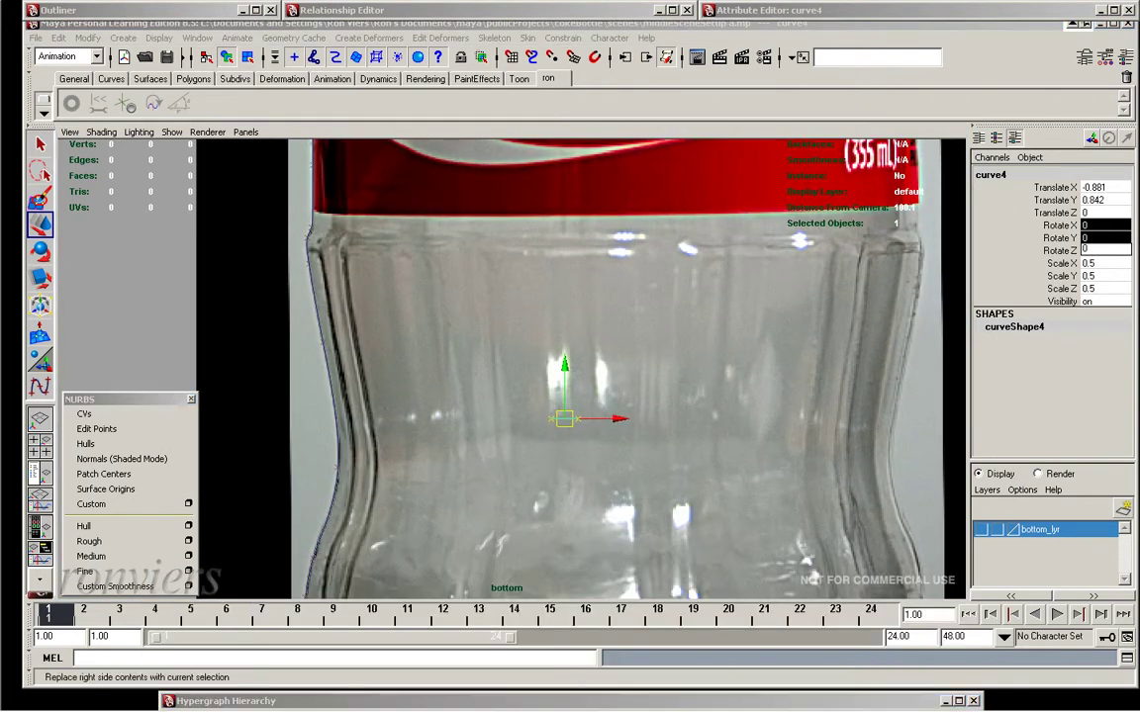
In the full-size perspective view, select the tall profile curve curve3 and show its edit points
{"action": "key", "text": "space"}
{"action": "key", "text": "space"}
{"action": "left_click_drag", "start_coordinate": [602, 306], "coordinate": [516, 307], "text": "alt"}
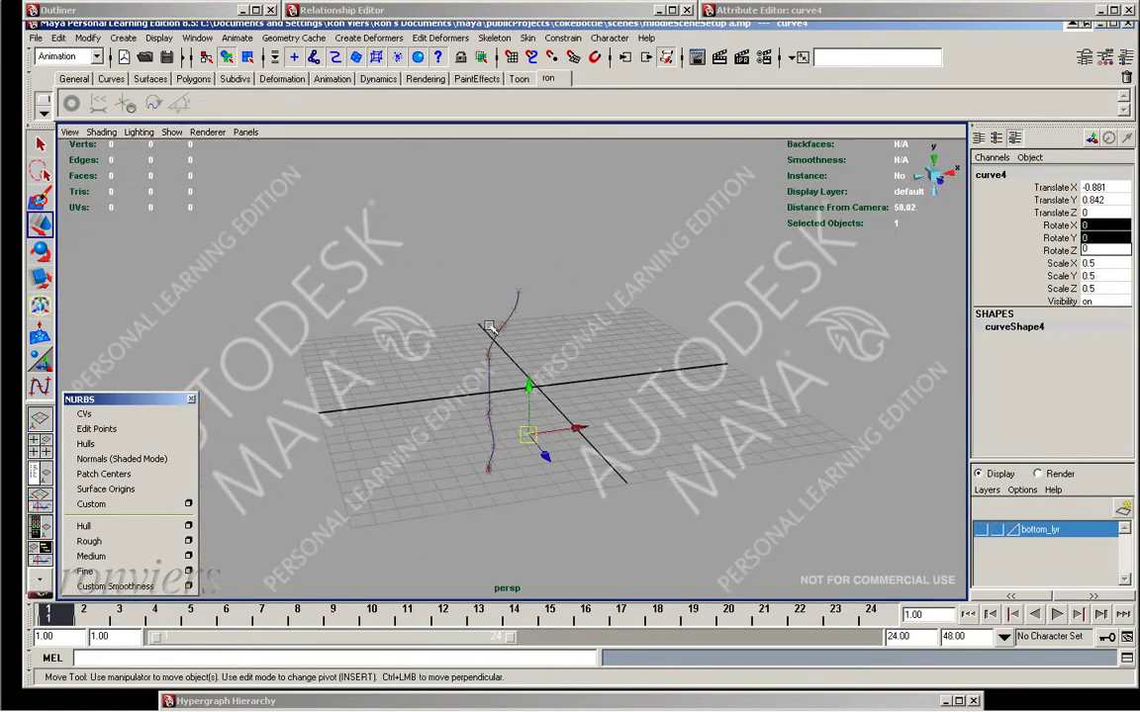
{"action": "left_click", "coordinate": [446, 297]}
{"action": "left_click", "coordinate": [111, 429]}
{"action": "left_click_drag", "start_coordinate": [298, 377], "coordinate": [333, 306], "text": "alt"}
{"action": "right_click_drag", "start_coordinate": [333, 306], "coordinate": [415, 336], "text": "alt"}
Shift curve4's pivot slightly left and move curve4 onto the tall profile curve
{"action": "left_click", "coordinate": [603, 423]}
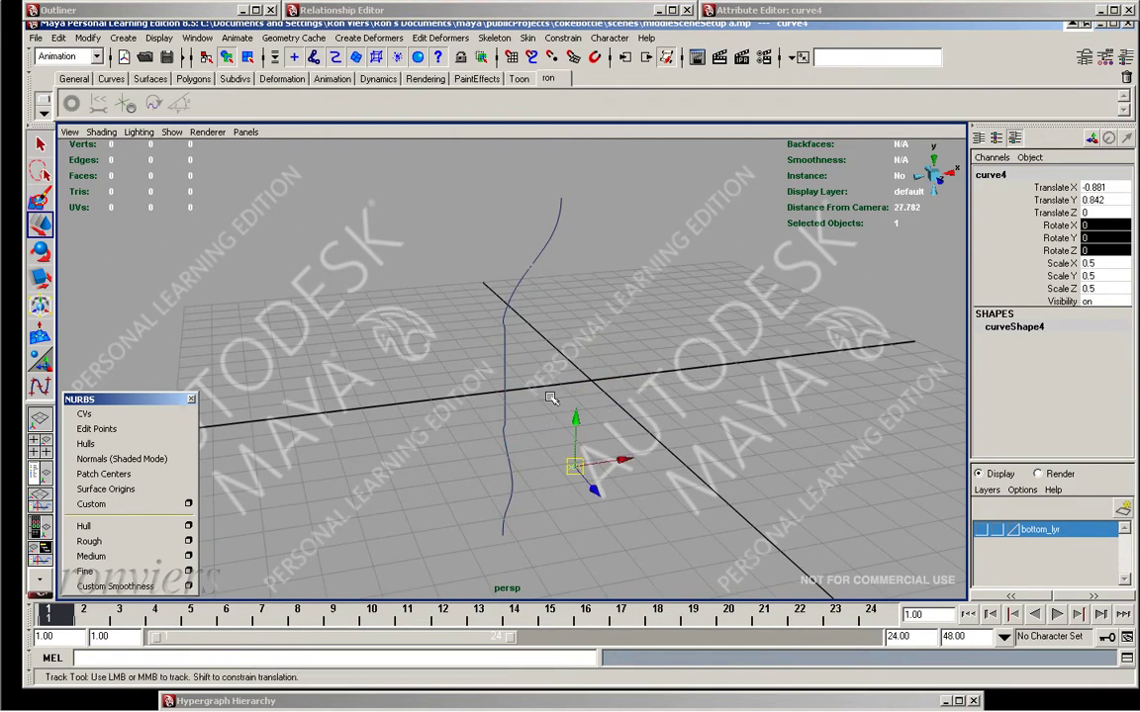
{"action": "left_click_drag", "start_coordinate": [588, 403], "coordinate": [682, 306], "text": "alt"}
{"action": "right_click_drag", "start_coordinate": [682, 306], "coordinate": [692, 265], "text": "alt"}
{"action": "key", "text": "Insert"}
{"action": "left_click_drag", "start_coordinate": [601, 287], "coordinate": [565, 285]}
{"action": "key", "text": "Insert"}
{"action": "mouse_move", "coordinate": [451, 202]}
{"action": "left_mouse_down", "text": "alt"}
{"action": "mouse_move", "coordinate": [478, 158]}
{"action": "mouse_move", "coordinate": [542, 316]}
{"action": "left_mouse_up", "text": "alt"}
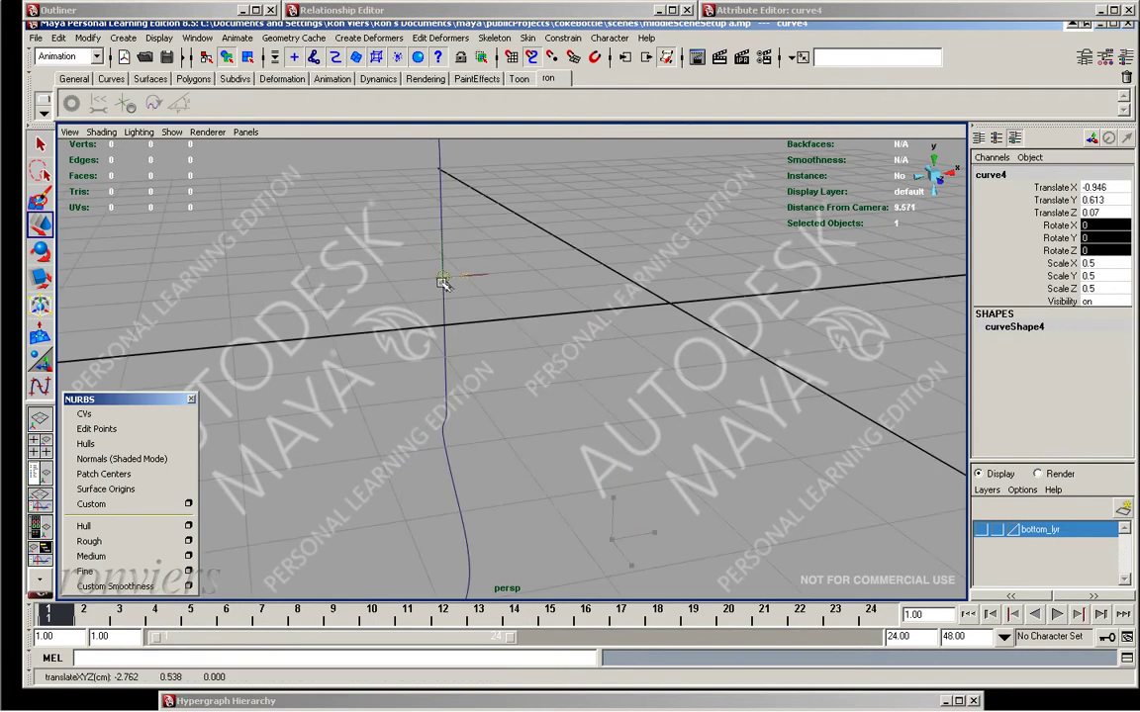
{"action": "middle_click_drag", "start_coordinate": [448, 280], "coordinate": [491, 285]}
{"action": "left_click_drag", "start_coordinate": [490, 285], "coordinate": [525, 325], "text": "alt"}
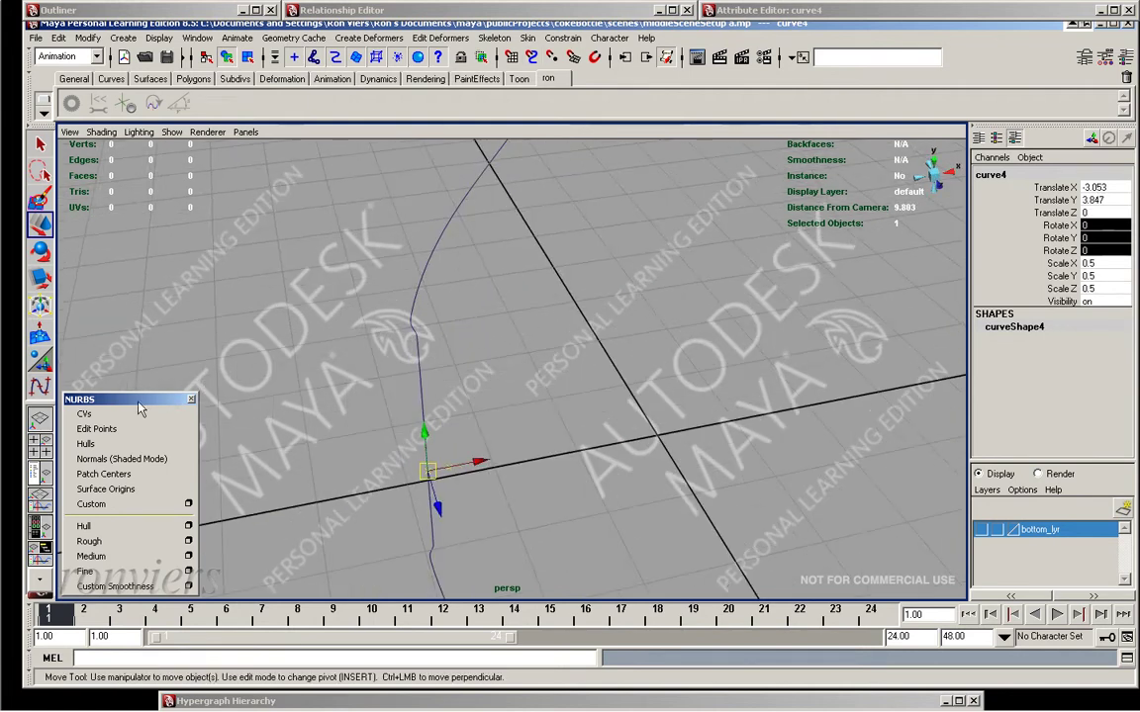
Set curve4's Rotate Y to 90 and view the curves from the left
{"action": "key", "text": "e"}
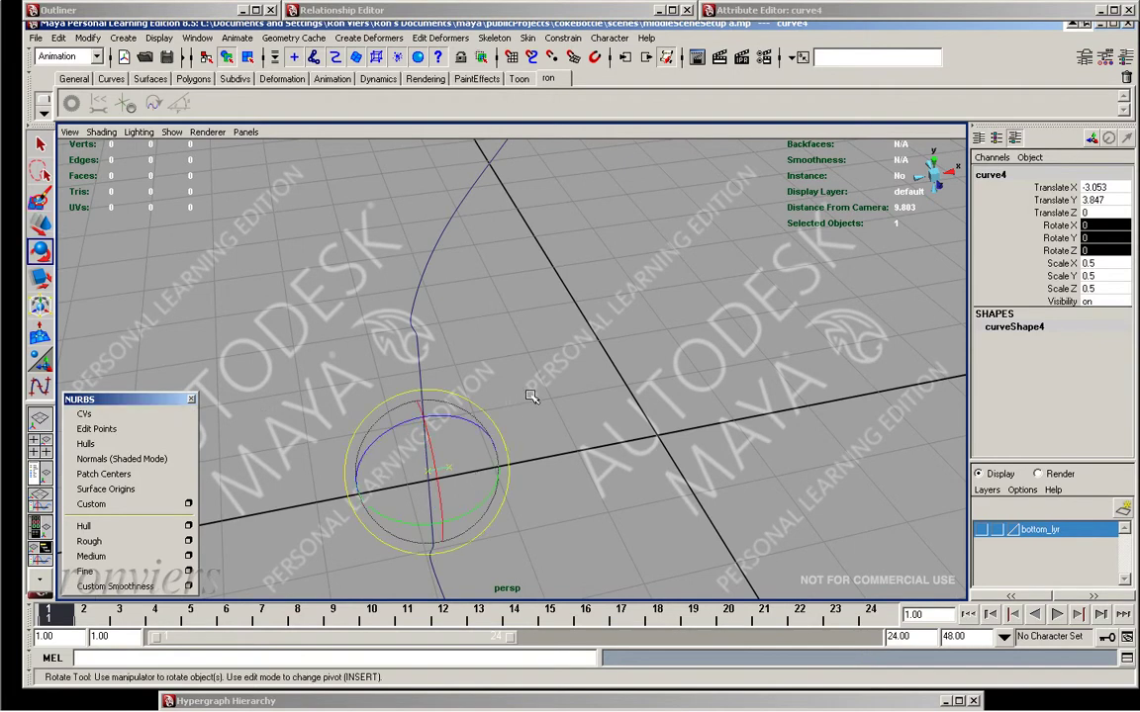
{"action": "key", "text": "q"}
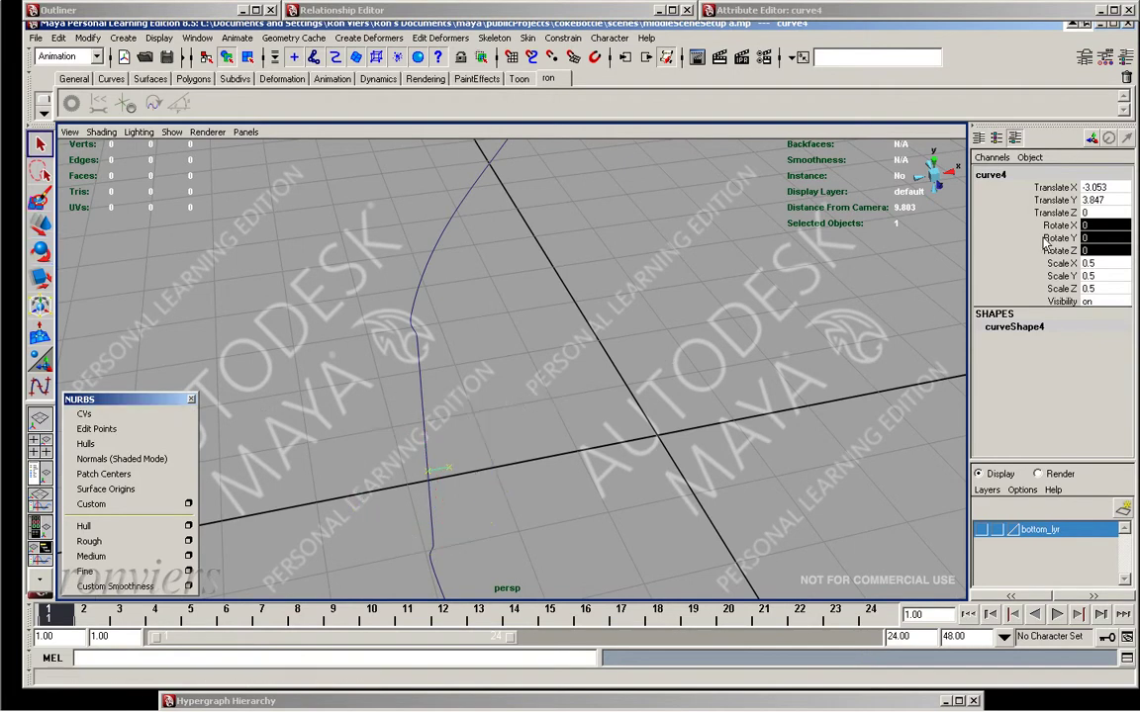
{"action": "left_click", "coordinate": [1059, 238]}
{"action": "key", "text": "e"}
{"action": "mouse_move", "coordinate": [862, 227]}
{"action": "middle_mouse_down"}
{"action": "mouse_move", "coordinate": [666, 318]}
{"action": "mouse_move", "coordinate": [688, 298]}
{"action": "middle_mouse_up"}
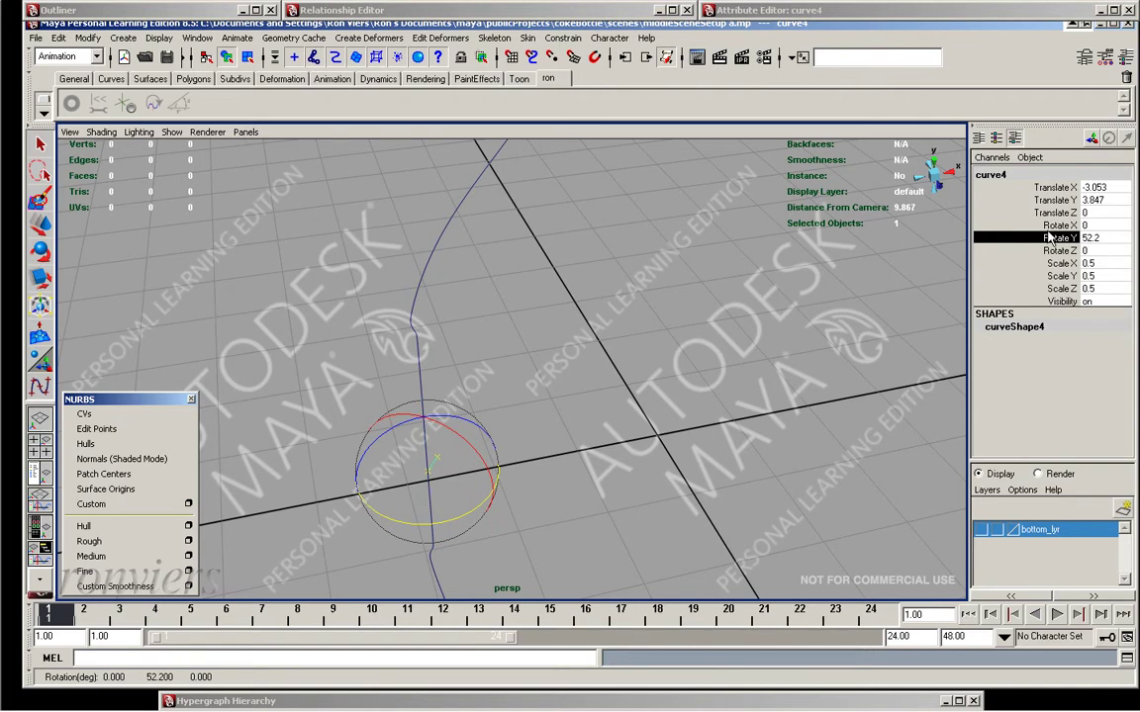
{"action": "left_click", "coordinate": [1098, 237]}
{"action": "type", "text": "90"}
{"action": "key", "text": "Return"}
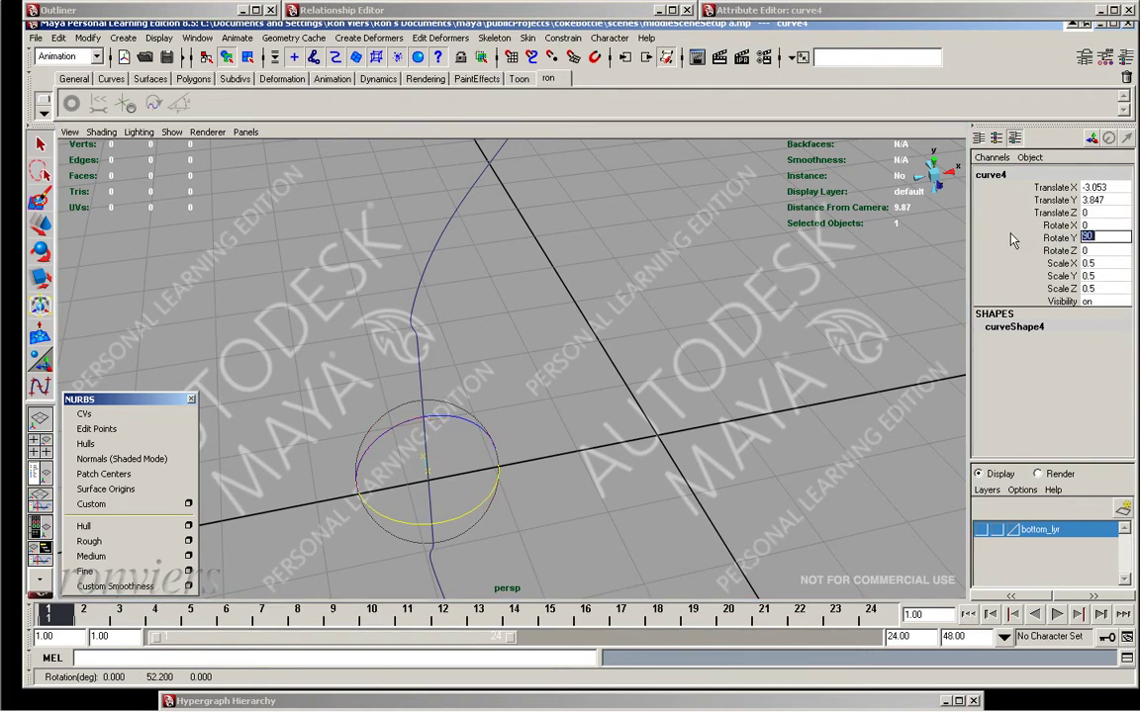
{"action": "left_click", "coordinate": [916, 177]}
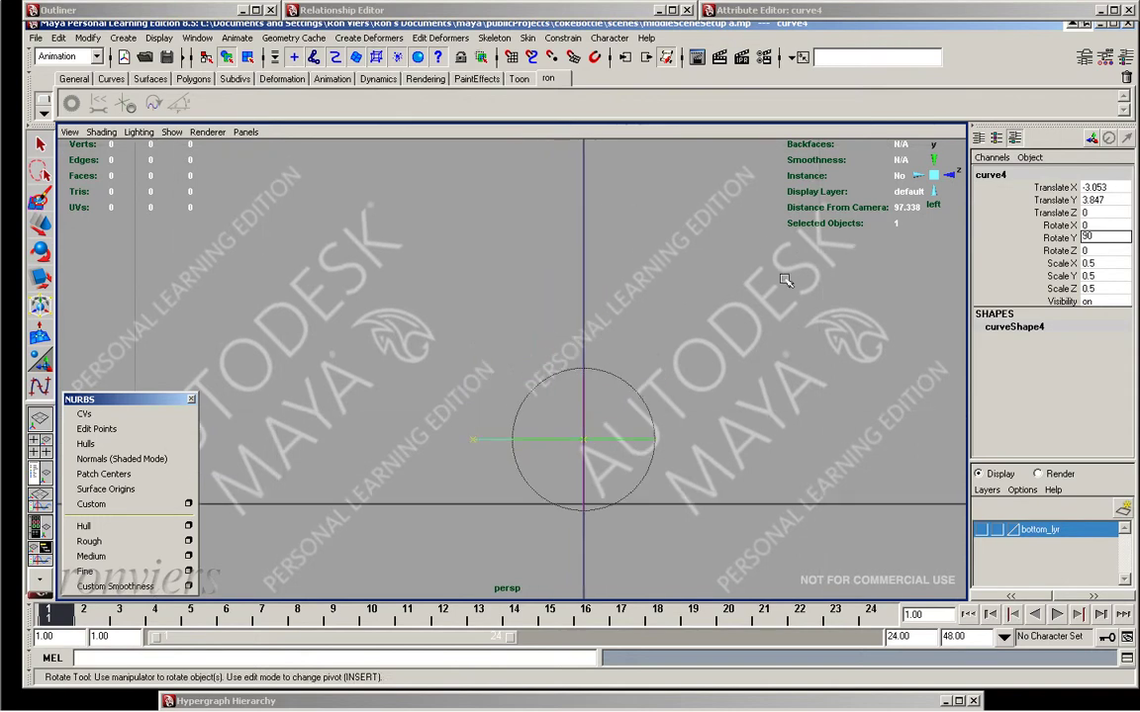
Select curve3 and tilt it to a Rotate Y of -5
{"action": "key", "text": "ctrl+z"}
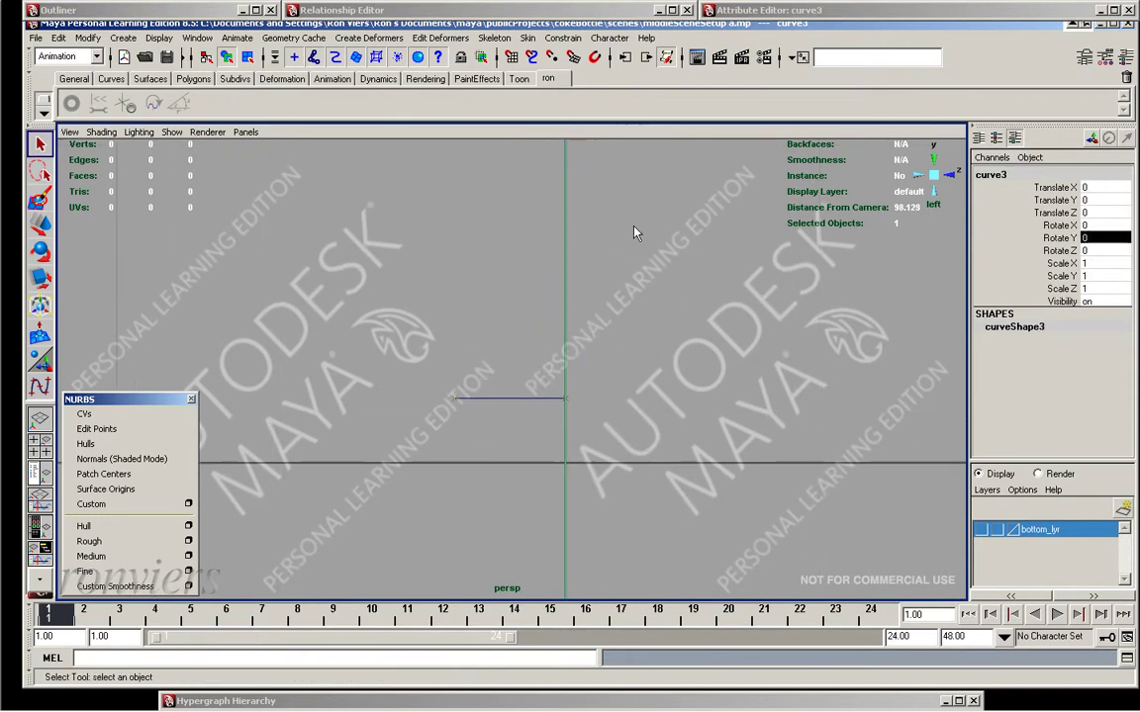
{"action": "key", "text": "e"}
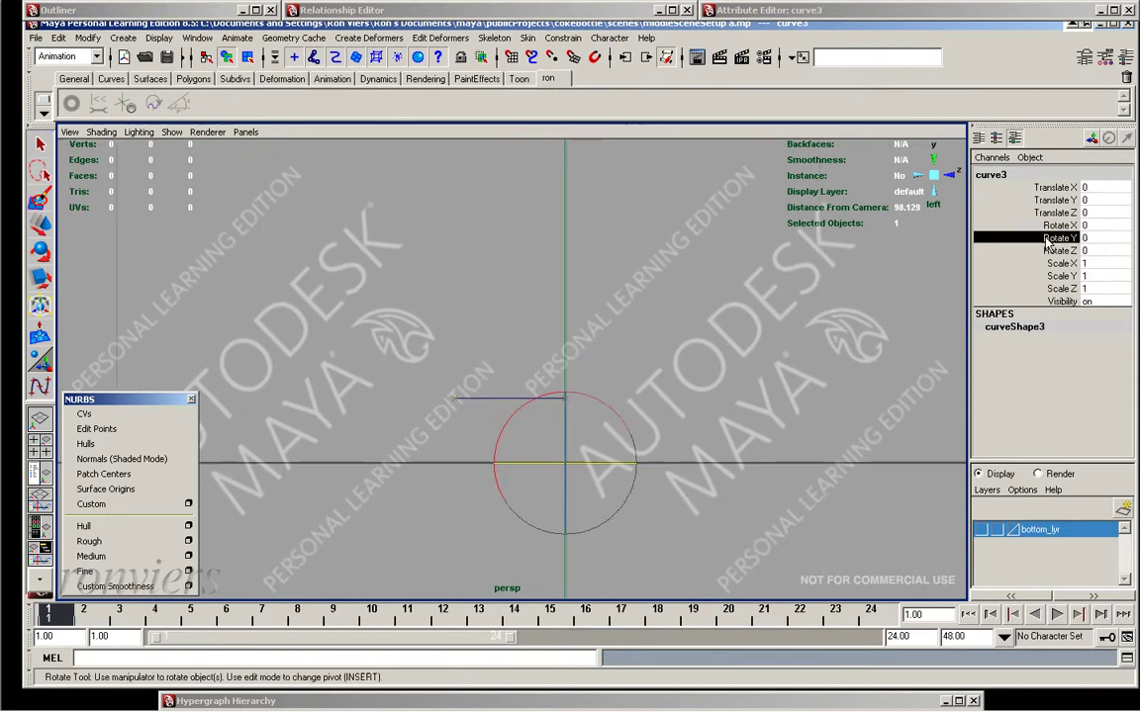
{"action": "middle_click_drag", "start_coordinate": [816, 259], "coordinate": [794, 269]}
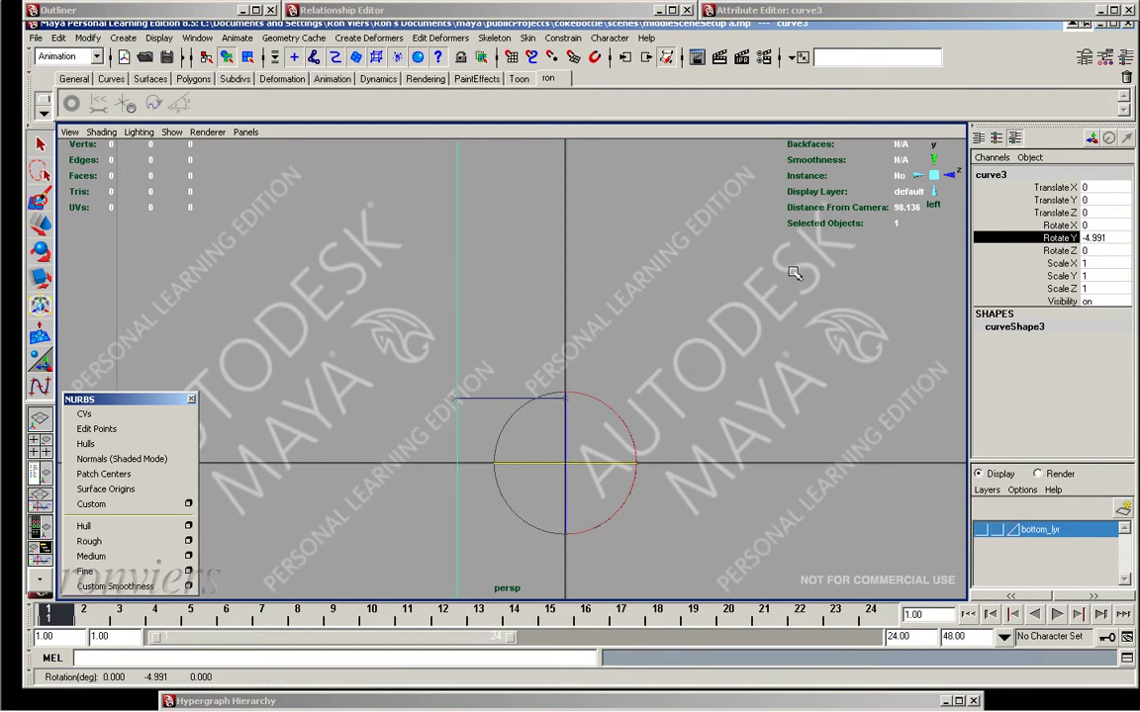
{"action": "double_click", "coordinate": [1118, 237]}
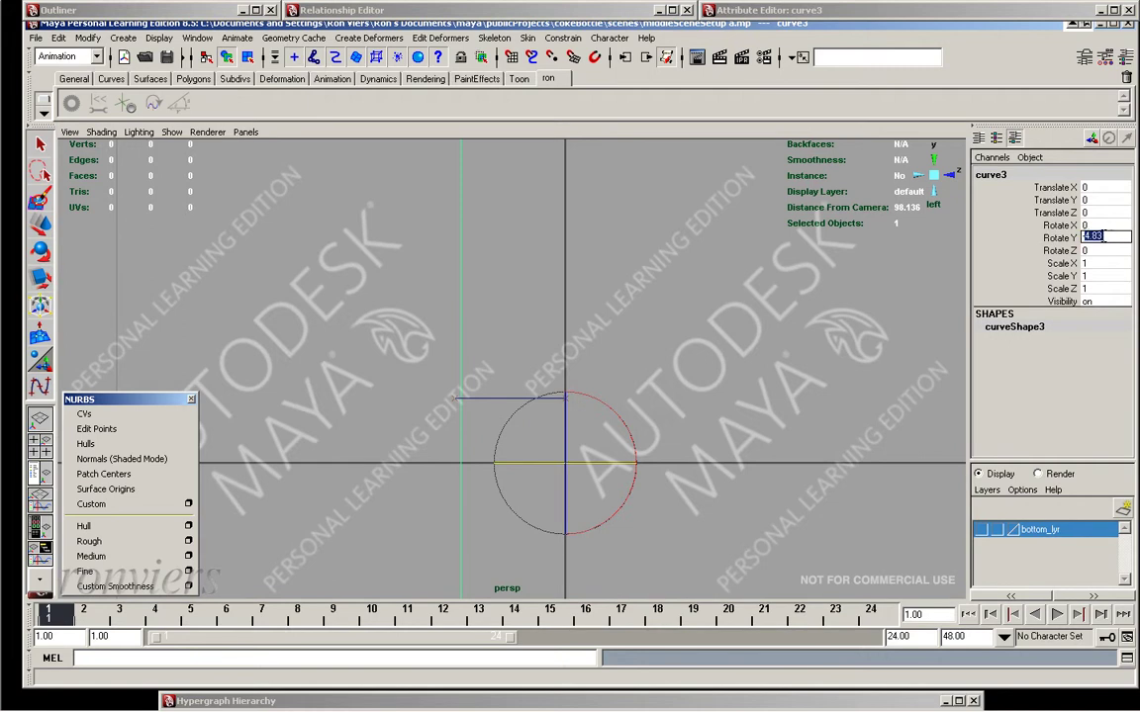
{"action": "type", "text": "-5"}
{"action": "key", "text": "Return"}
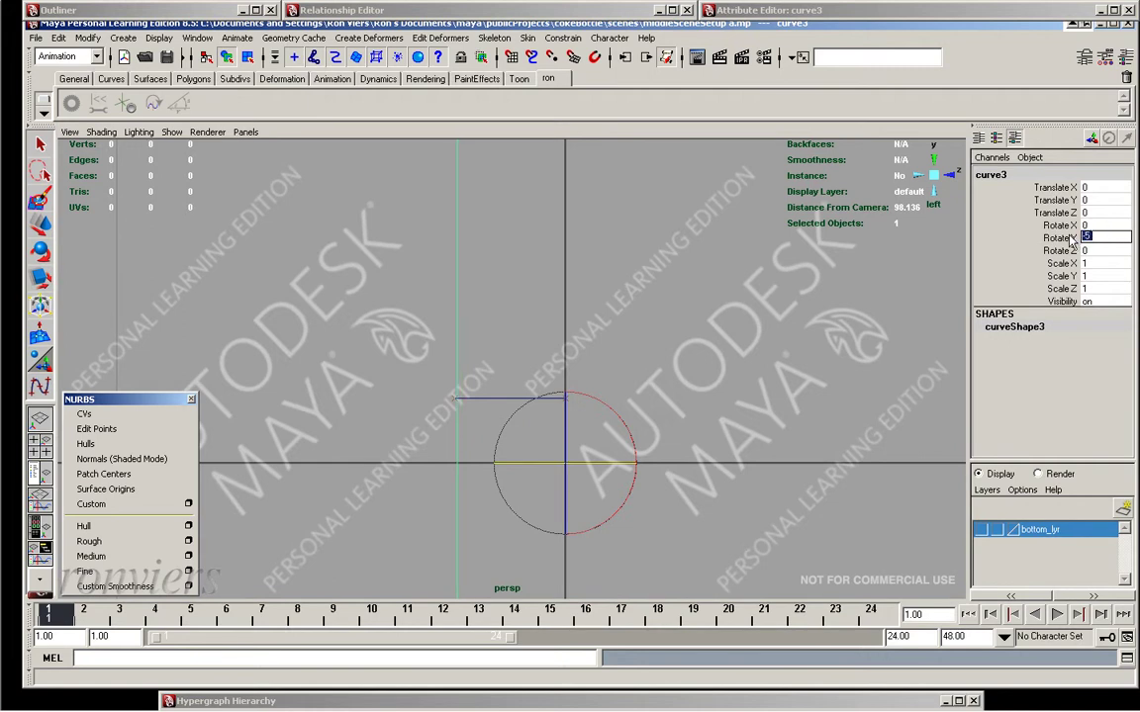
Back in the perspective view, check curve3's Rotate Y and how it lines up with curve4
{"action": "left_click", "coordinate": [726, 297]}
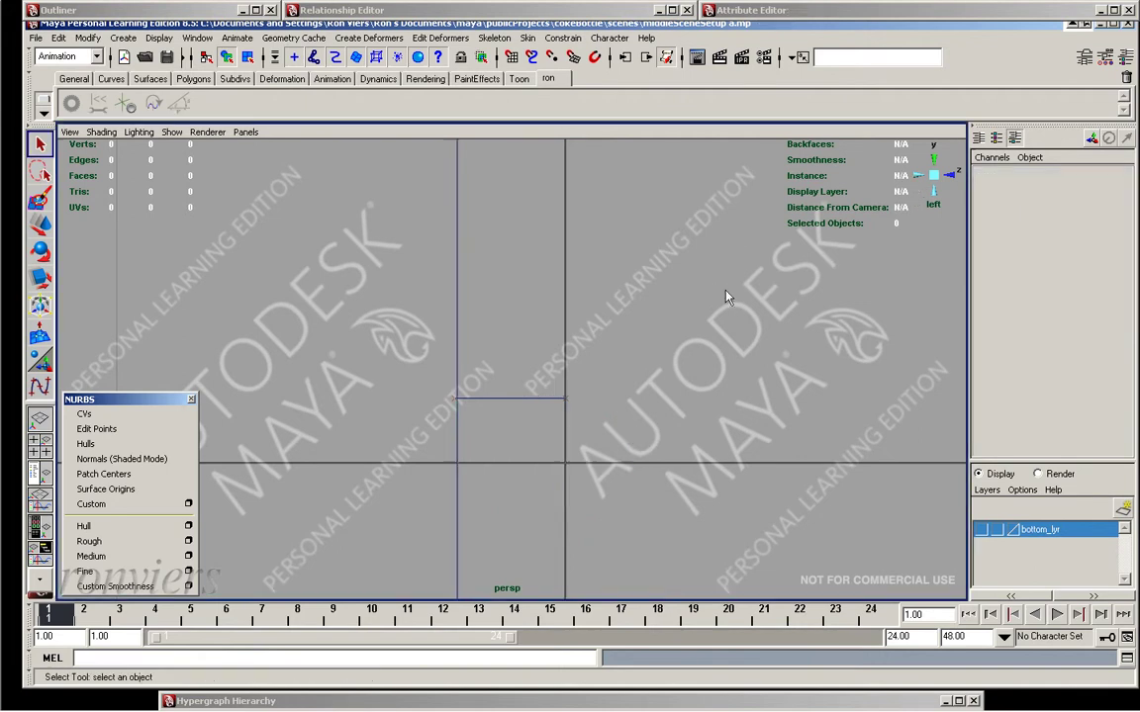
{"action": "left_click", "coordinate": [931, 176]}
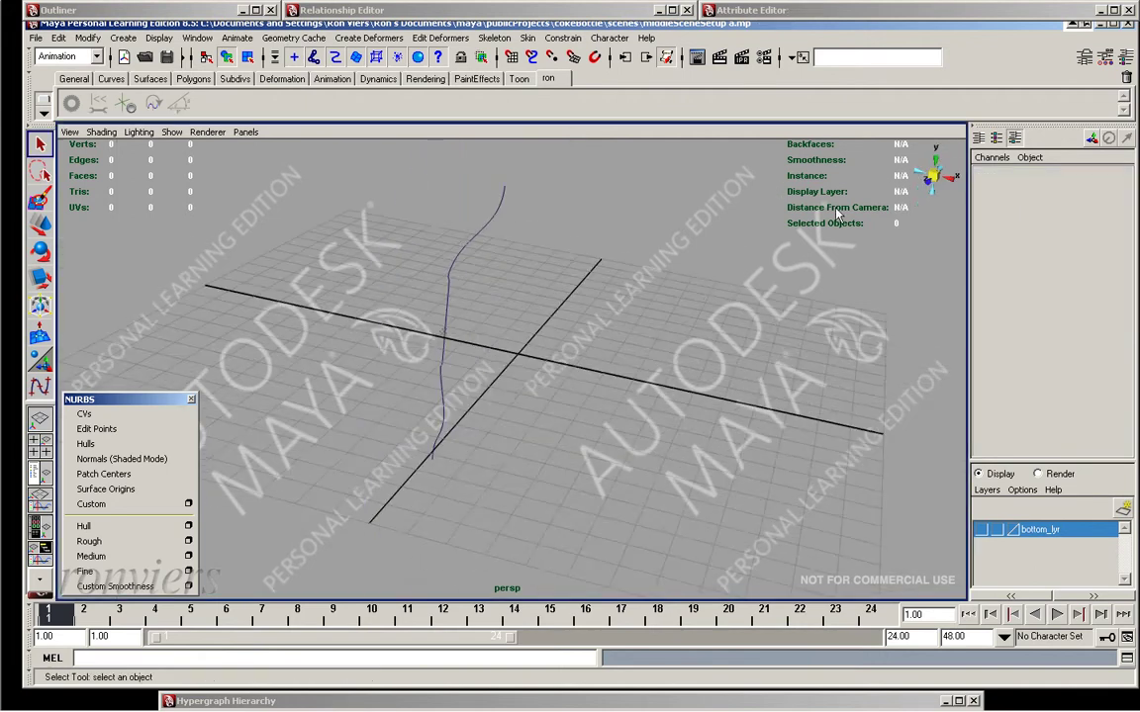
{"action": "left_click", "coordinate": [354, 232]}
{"action": "left_click", "coordinate": [1088, 237]}
{"action": "mouse_move", "coordinate": [693, 289]}
{"action": "left_mouse_down", "text": "alt"}
{"action": "mouse_move", "coordinate": [637, 356]}
{"action": "mouse_move", "coordinate": [649, 267]}
{"action": "mouse_move", "coordinate": [661, 303]}
{"action": "left_mouse_up", "text": "alt"}
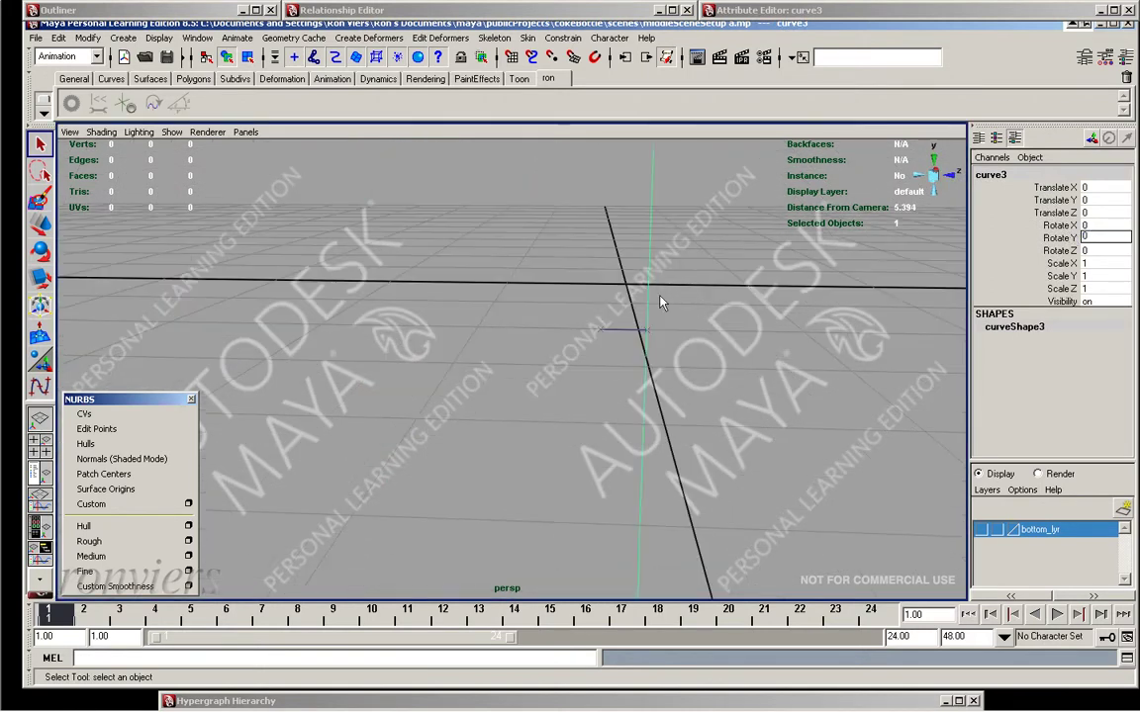
{"action": "left_click", "coordinate": [625, 330]}
{"action": "left_click", "coordinate": [596, 354]}
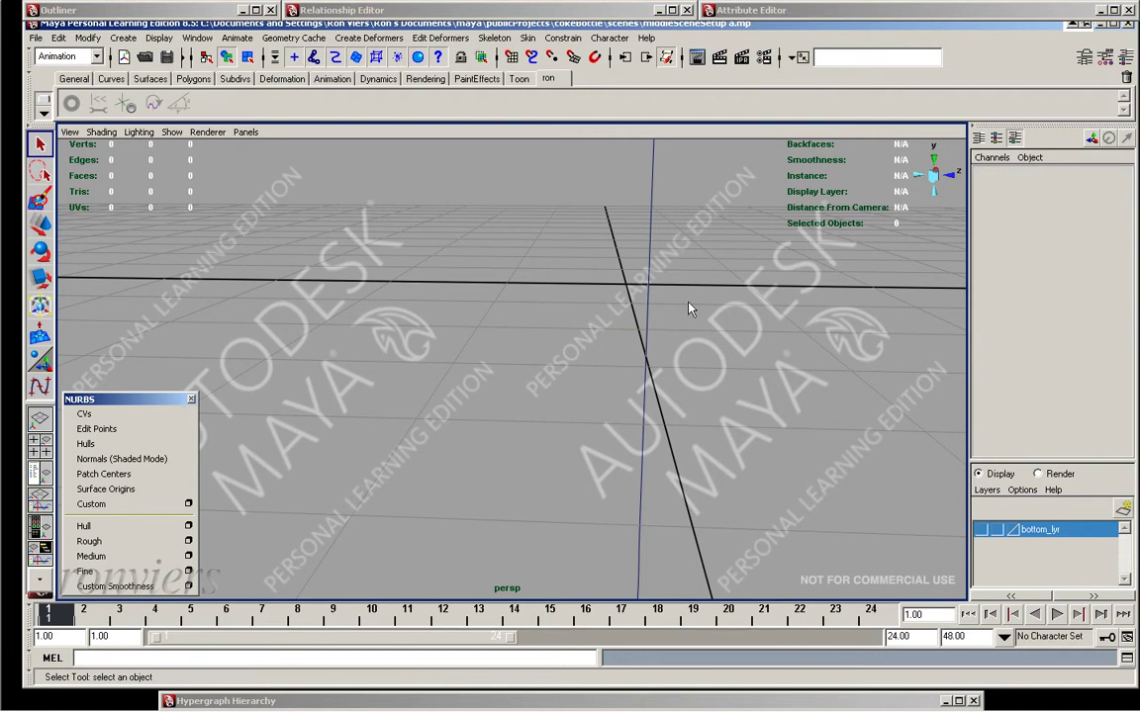
{"action": "mouse_move", "coordinate": [723, 221]}
{"action": "left_mouse_down", "text": "alt"}
{"action": "mouse_move", "coordinate": [537, 361]}
{"action": "mouse_move", "coordinate": [359, 393]}
{"action": "mouse_move", "coordinate": [422, 394]}
{"action": "mouse_move", "coordinate": [511, 354]}
{"action": "left_mouse_up", "text": "alt"}
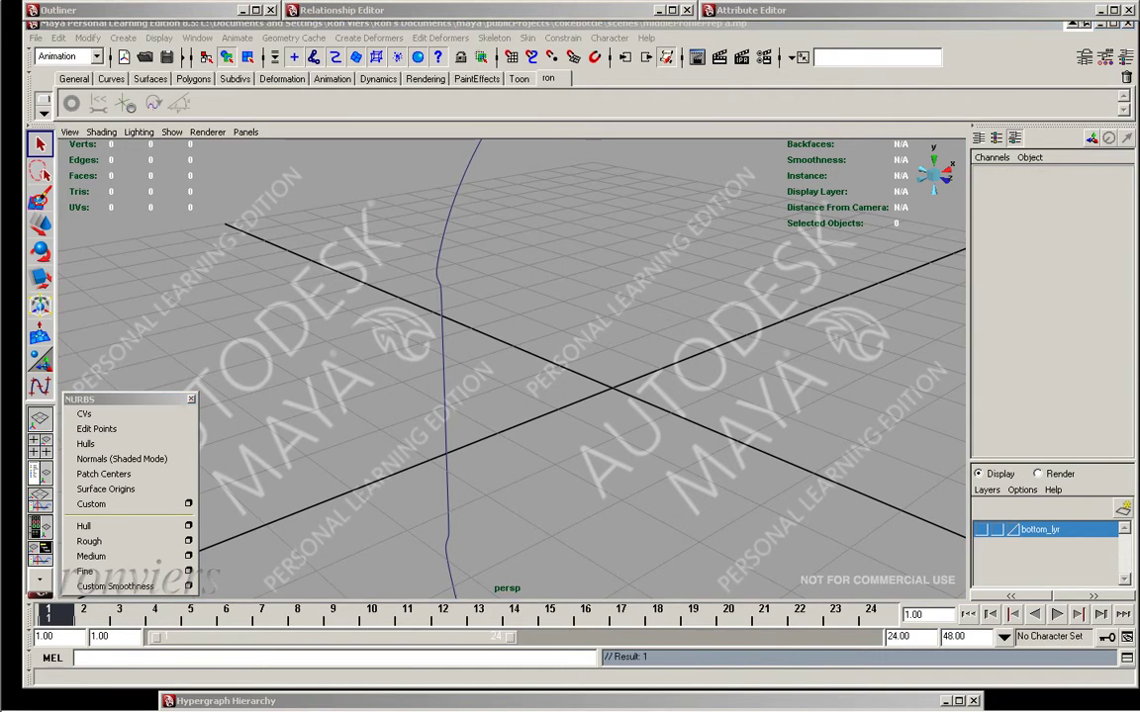
Select profile curve curve3 and apply Surfaces > Revolve from the hotbox
{"action": "left_click", "coordinate": [682, 132]}
{"action": "mouse_move", "coordinate": [719, 274]}
{"action": "left_mouse_down", "text": "alt"}
{"action": "mouse_move", "coordinate": [476, 361]}
{"action": "mouse_move", "coordinate": [637, 371]}
{"action": "mouse_move", "coordinate": [714, 357]}
{"action": "mouse_move", "coordinate": [675, 372]}
{"action": "mouse_move", "coordinate": [644, 356]}
{"action": "left_mouse_up", "text": "alt"}
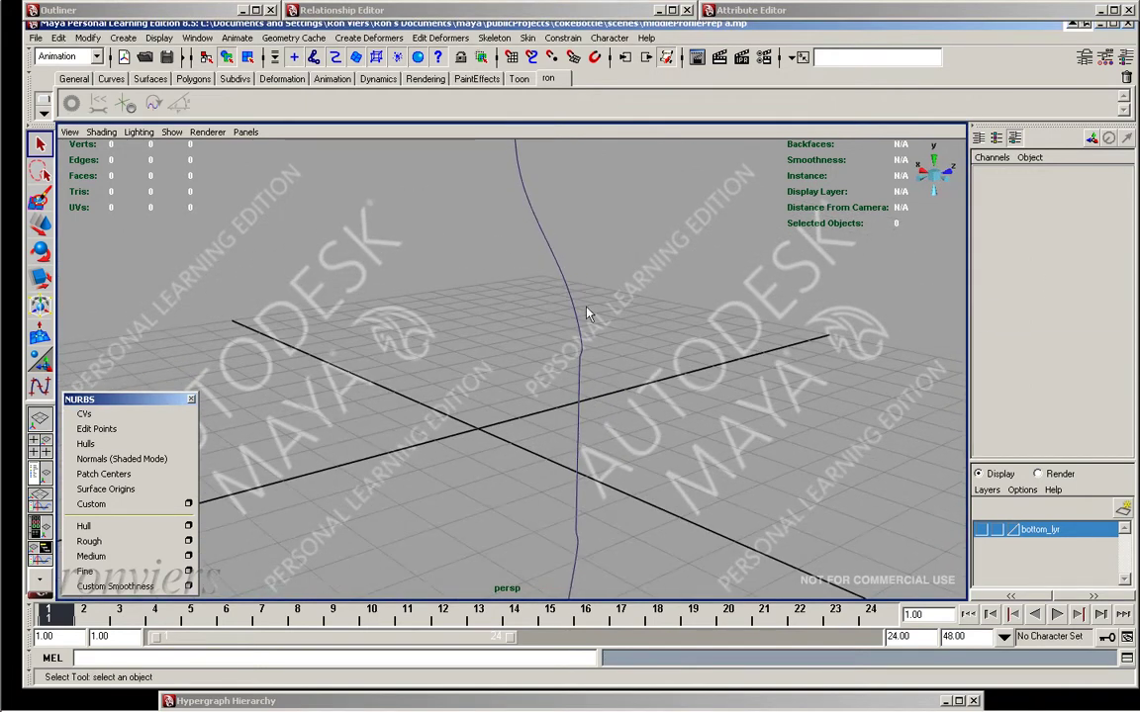
{"action": "left_click", "coordinate": [585, 315]}
{"action": "key", "text": "space"}
{"action": "mouse_move", "coordinate": [585, 403]}
{"action": "left_mouse_down"}
{"action": "mouse_move", "coordinate": [609, 420]}
{"action": "mouse_move", "coordinate": [504, 360]}
{"action": "mouse_move", "coordinate": [458, 219]}
{"action": "mouse_move", "coordinate": [526, 356]}
{"action": "mouse_move", "coordinate": [555, 336]}
{"action": "left_mouse_up"}
Set the revolve's End Sweep to 5 and confirm 3 sections
{"action": "left_click", "coordinate": [1095, 375]}
{"action": "type", "text": "5"}
{"action": "key", "text": "Return"}
{"action": "left_click", "coordinate": [1083, 402]}
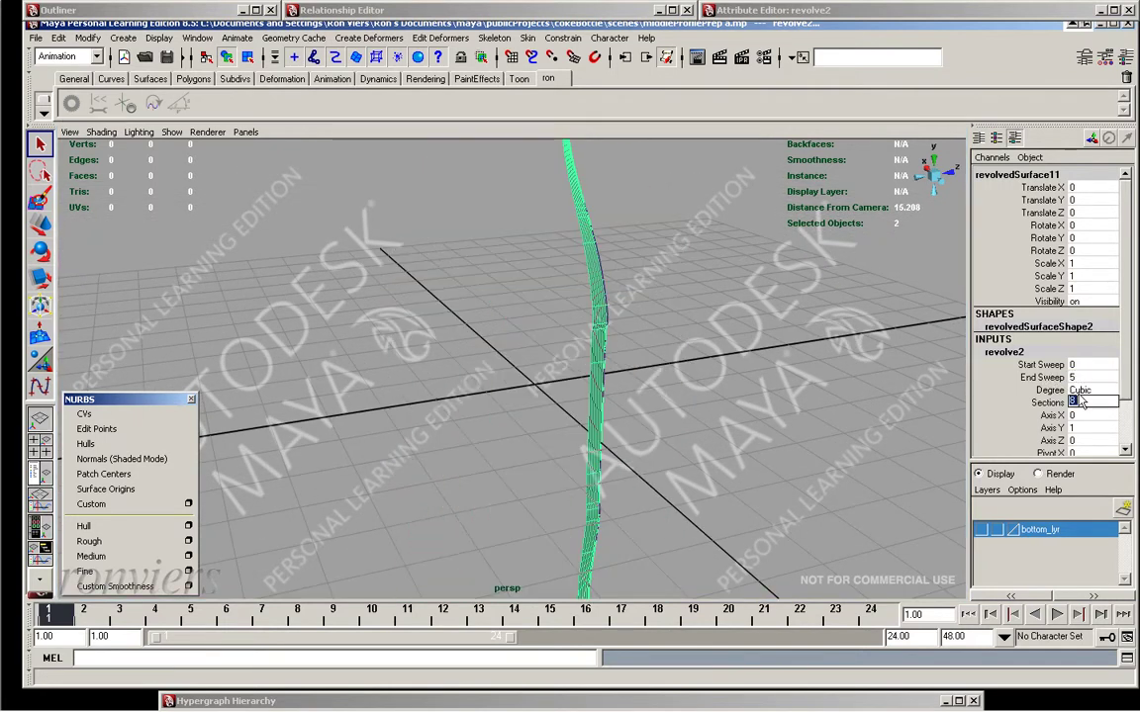
{"action": "key", "text": "Return"}
Pick the sliver's left edge isoparm and revolve it into a new surface
{"action": "left_click_drag", "start_coordinate": [560, 358], "coordinate": [483, 387], "text": "alt"}
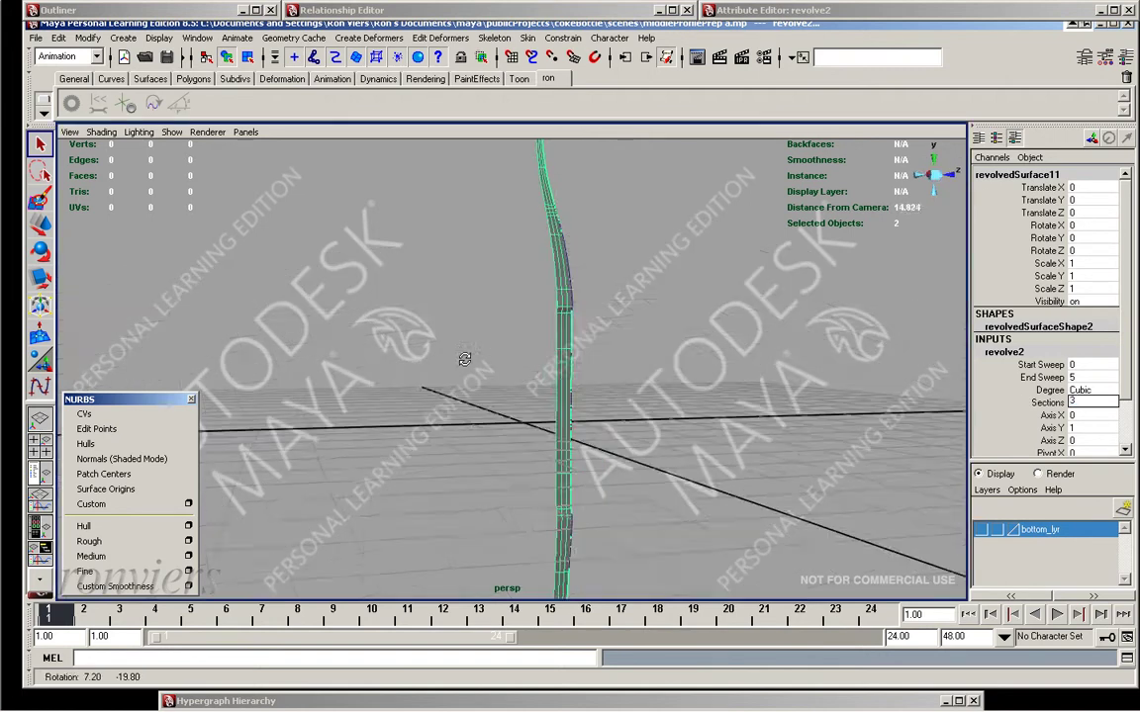
{"action": "right_click_drag", "start_coordinate": [483, 387], "coordinate": [619, 326], "text": "alt"}
{"action": "mouse_move", "coordinate": [619, 326]}
{"action": "left_mouse_down", "text": "alt"}
{"action": "mouse_move", "coordinate": [623, 369]}
{"action": "mouse_move", "coordinate": [570, 325]}
{"action": "left_mouse_up", "text": "alt"}
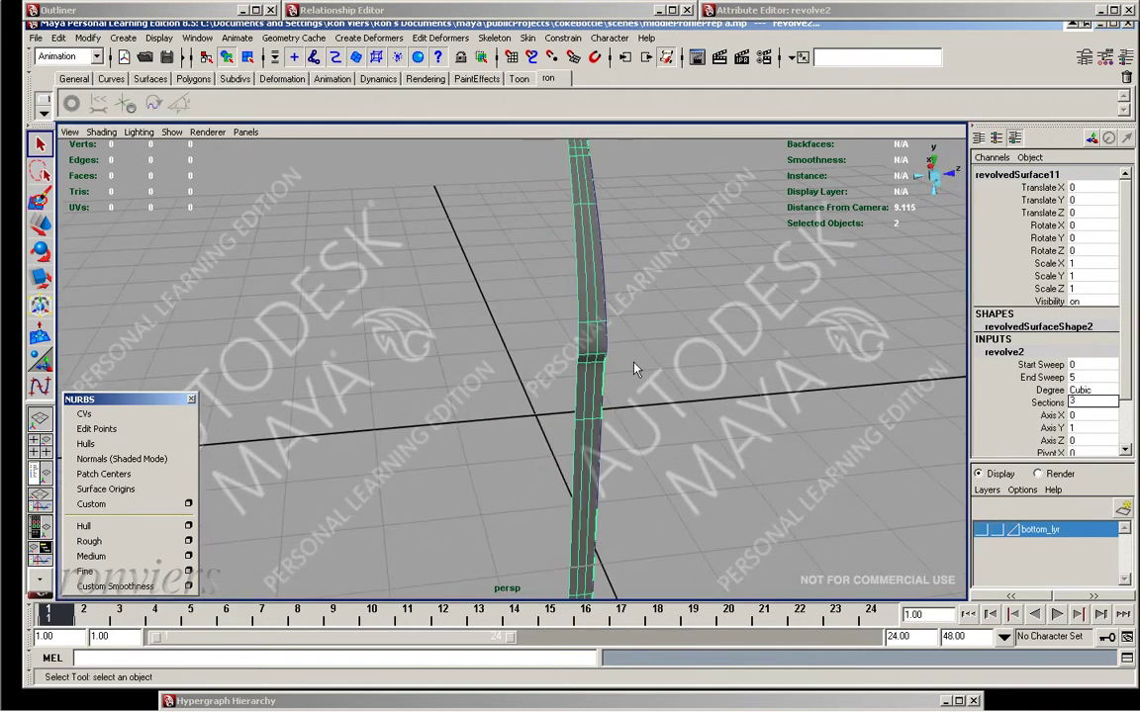
{"action": "right_click_drag", "start_coordinate": [585, 289], "coordinate": [580, 246]}
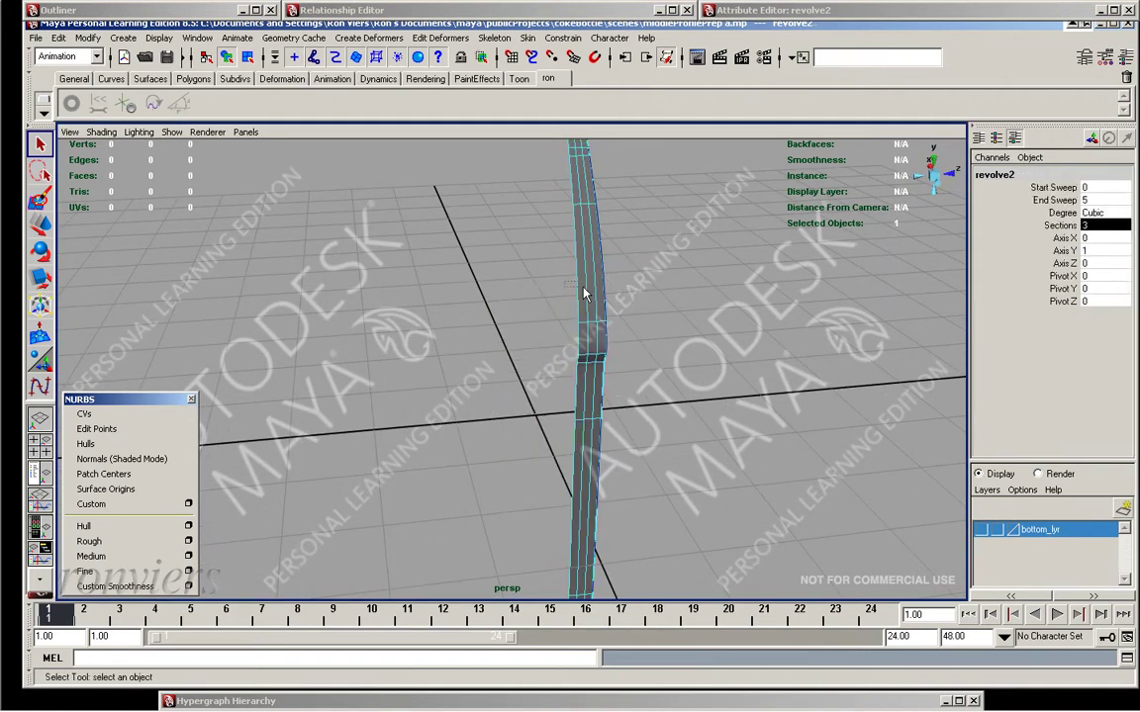
{"action": "left_click", "coordinate": [575, 287]}
{"action": "key", "text": "space"}
{"action": "left_click", "coordinate": [690, 421]}
{"action": "left_click", "coordinate": [720, 392]}
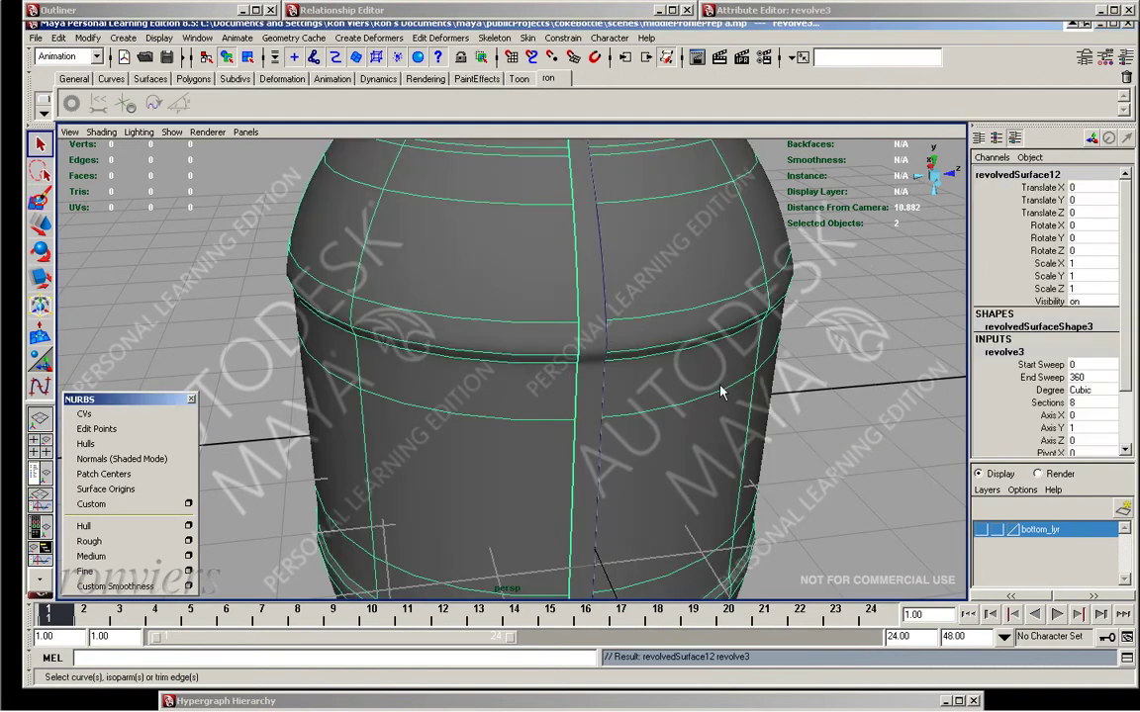
Give the new revolve an End Sweep of 13 and 2 sections
{"action": "left_click", "coordinate": [1094, 376]}
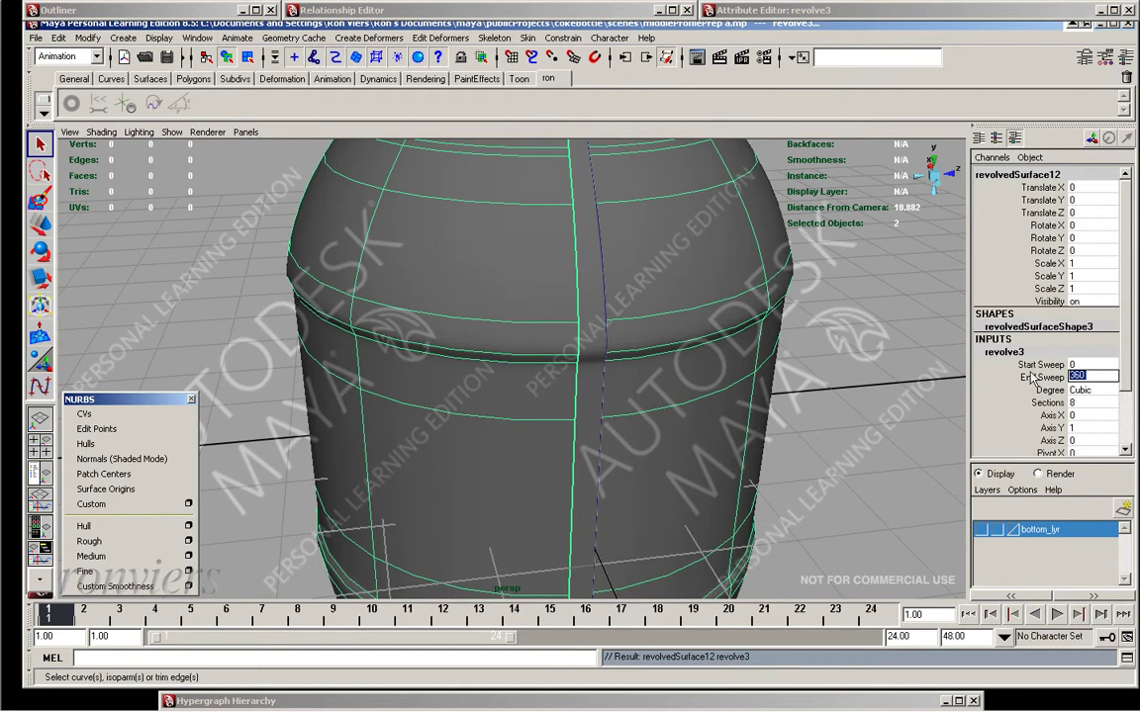
{"action": "type", "text": "1.5"}
{"action": "type", "text": "13"}
{"action": "key", "text": "Return"}
{"action": "left_click", "coordinate": [1093, 403]}
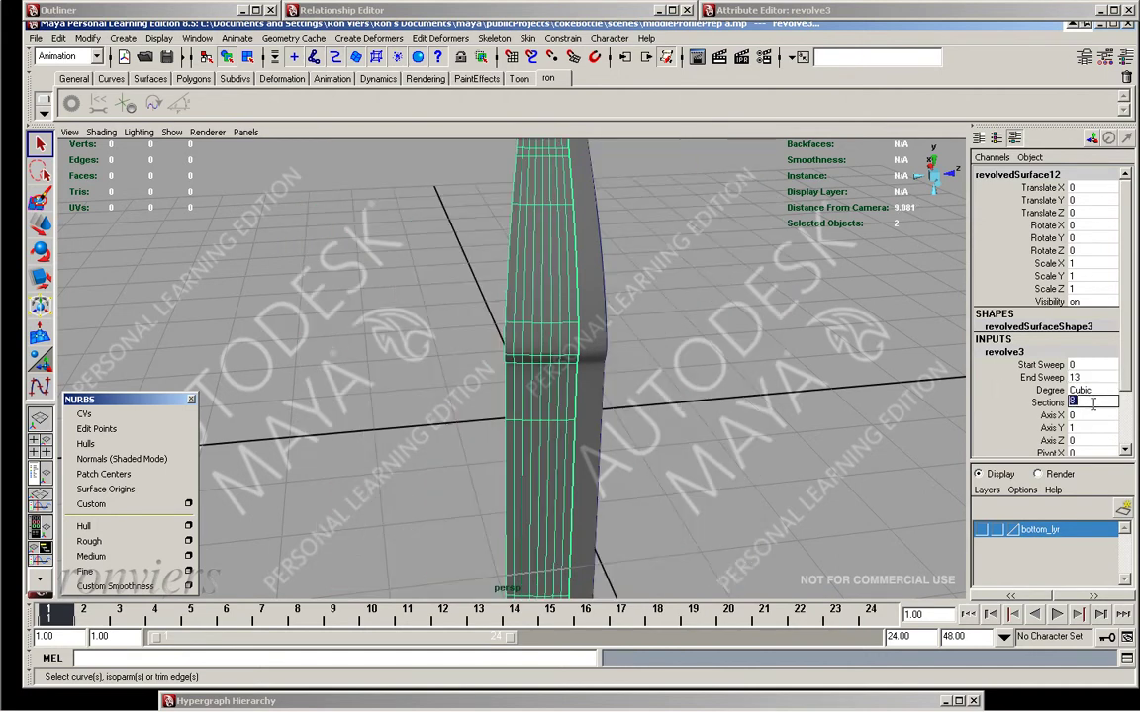
{"action": "type", "text": "2"}
{"action": "key", "text": "Return"}
{"action": "mouse_move", "coordinate": [612, 350]}
{"action": "left_mouse_down", "text": "alt"}
{"action": "mouse_move", "coordinate": [544, 438]}
{"action": "mouse_move", "coordinate": [584, 460]}
{"action": "mouse_move", "coordinate": [557, 421]}
{"action": "mouse_move", "coordinate": [594, 395]}
{"action": "left_mouse_up", "text": "alt"}
Add the neighbouring revolved surface to the selection and pick its edge isoparm for attaching
{"action": "left_click", "coordinate": [557, 417], "text": "shift"}
{"action": "right_click_drag", "start_coordinate": [593, 396], "coordinate": [552, 366], "text": "alt"}
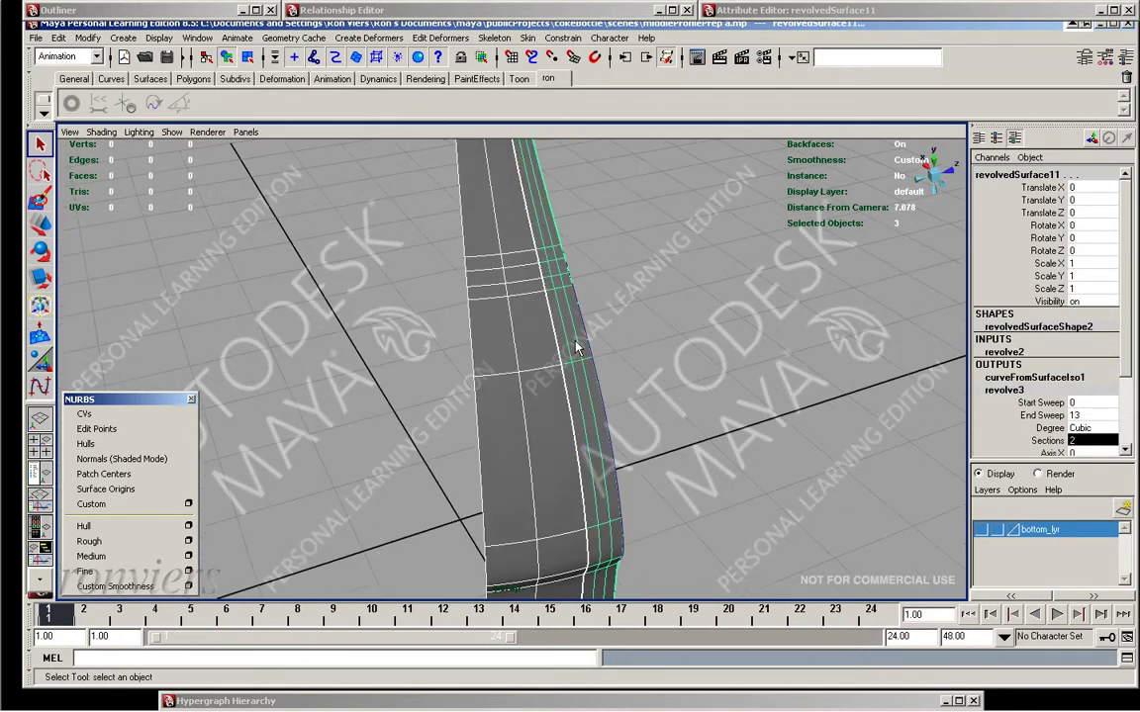
{"action": "right_click", "coordinate": [547, 326]}
{"action": "right_click_drag", "start_coordinate": [545, 312], "coordinate": [557, 340]}
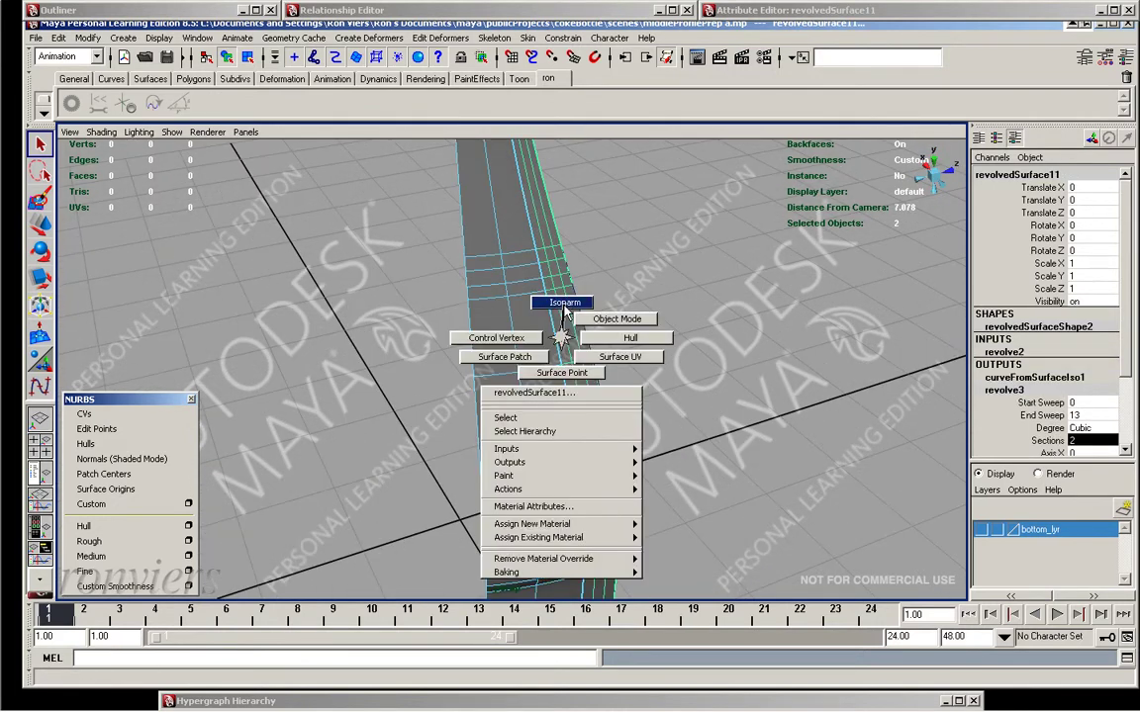
{"action": "left_click", "coordinate": [538, 287]}
{"action": "key", "text": "space"}
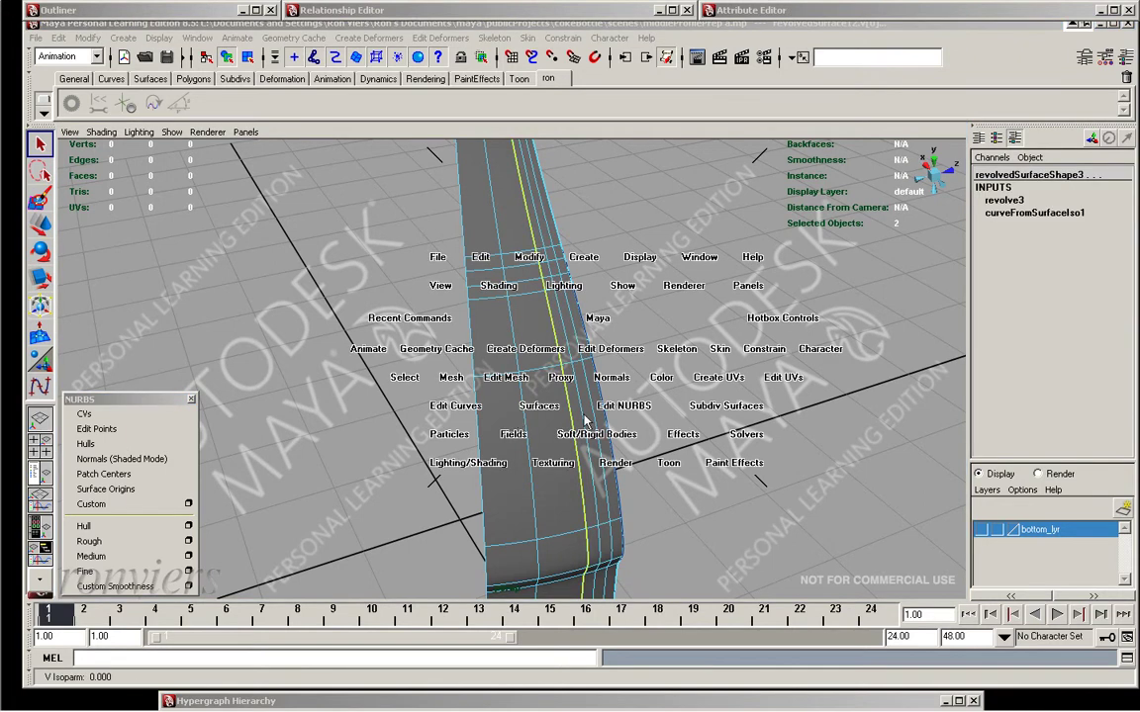
{"action": "left_click_drag", "start_coordinate": [615, 415], "coordinate": [653, 473]}
Attach the two revolved surfaces using the Blend option
{"action": "left_click", "coordinate": [770, 466]}
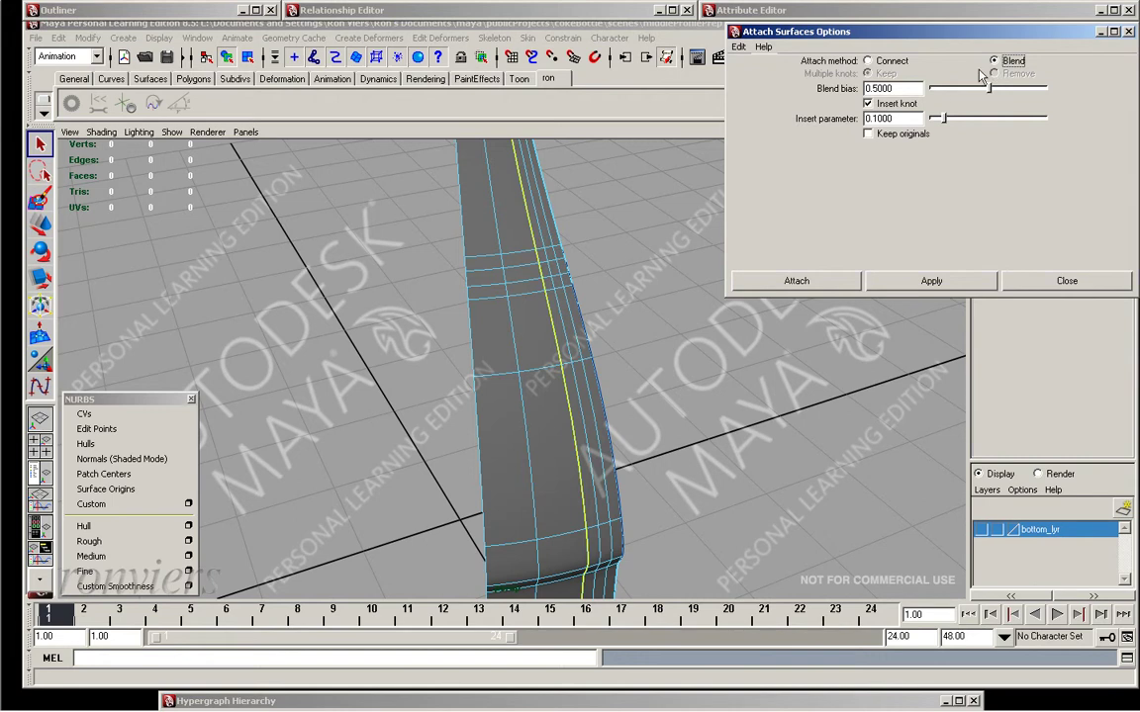
{"action": "left_click", "coordinate": [819, 283]}
{"action": "mouse_move", "coordinate": [590, 330]}
{"action": "left_mouse_down", "text": "alt"}
{"action": "mouse_move", "coordinate": [586, 343]}
{"action": "mouse_move", "coordinate": [552, 336]}
{"action": "left_mouse_up", "text": "alt"}
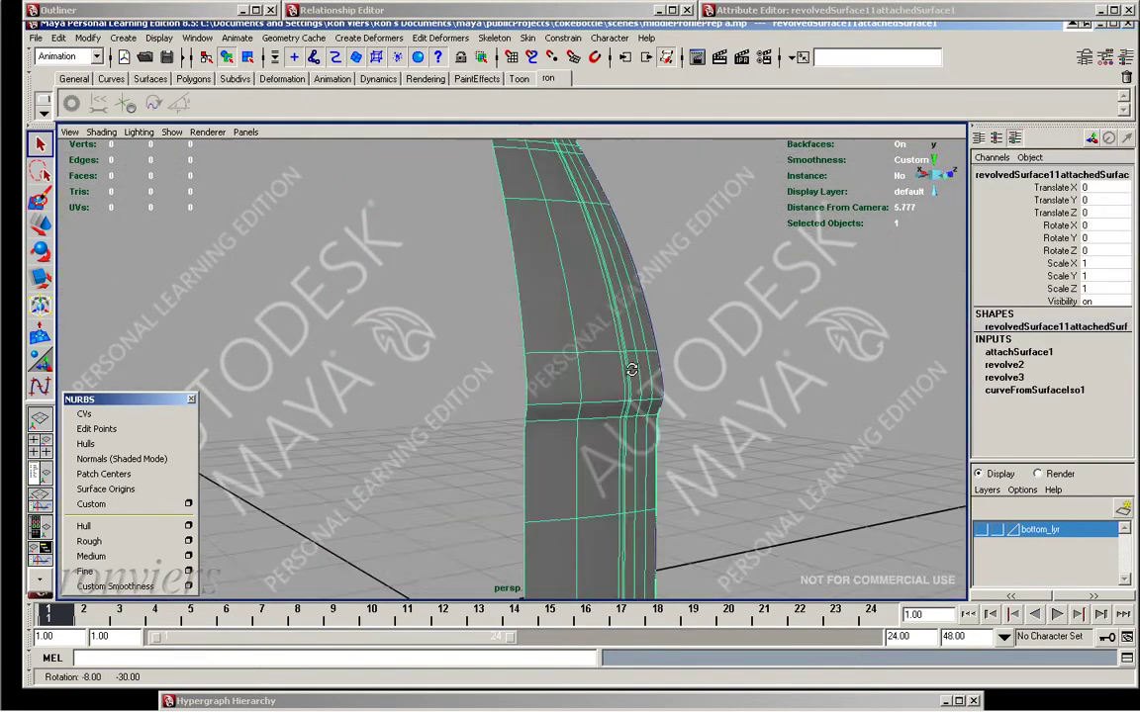
Assign a new Blinn material to the attached bottle surface
{"action": "key", "text": "space"}
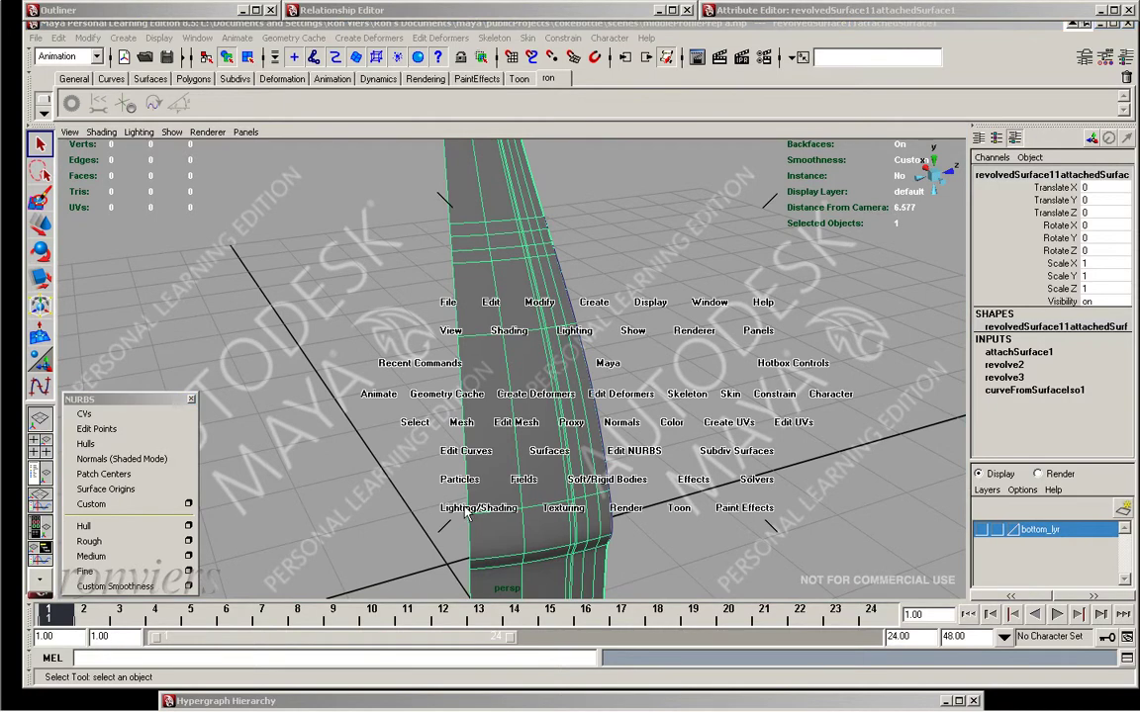
{"action": "left_click_drag", "start_coordinate": [465, 509], "coordinate": [508, 543]}
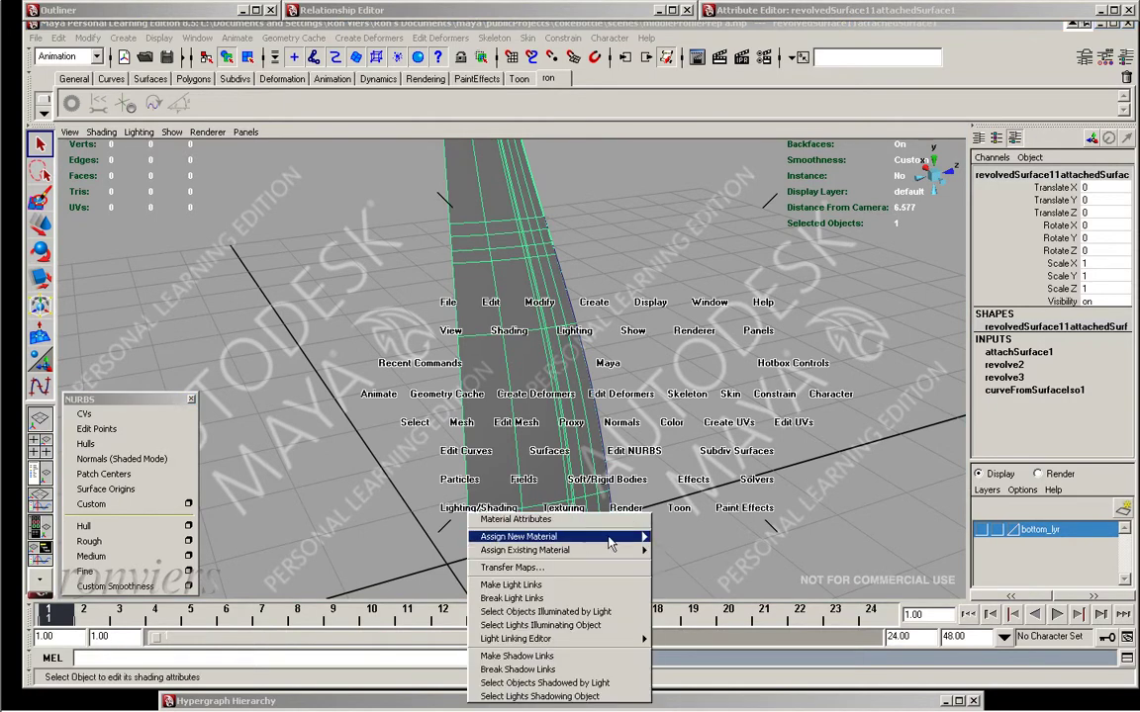
{"action": "left_click_drag", "start_coordinate": [608, 543], "coordinate": [671, 206]}
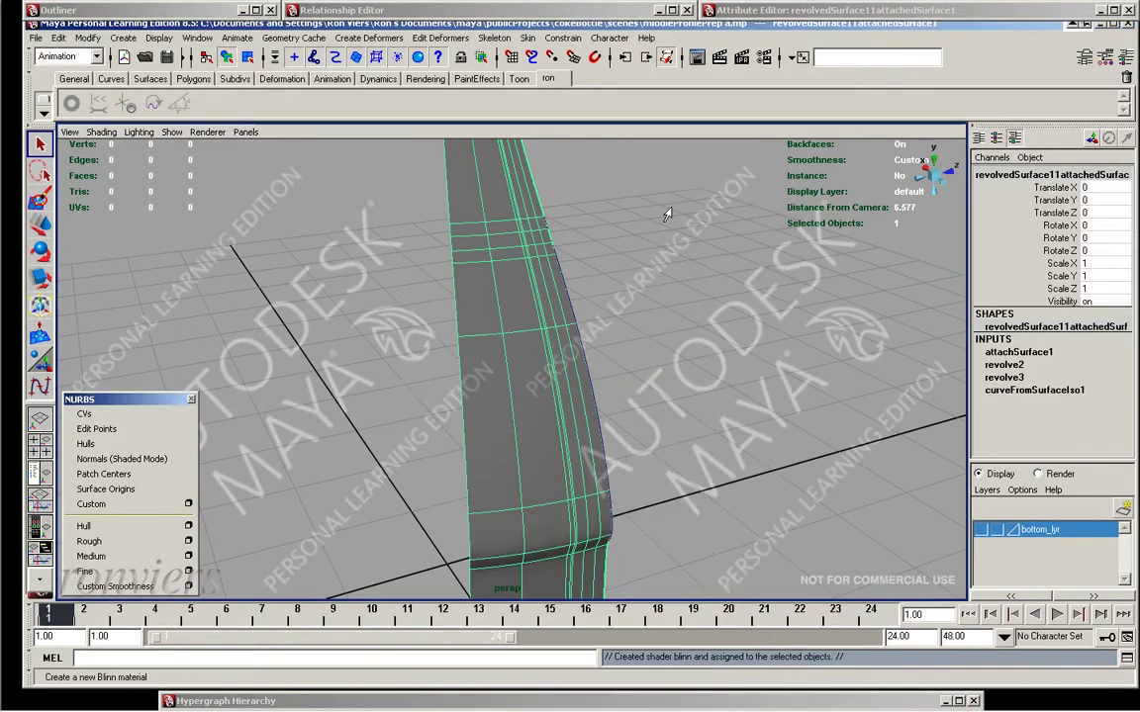
{"action": "left_click_drag", "start_coordinate": [555, 227], "coordinate": [478, 331], "text": "alt"}
{"action": "right_click_drag", "start_coordinate": [478, 330], "coordinate": [638, 268], "text": "alt"}
{"action": "left_click", "coordinate": [638, 268]}
{"action": "mouse_move", "coordinate": [637, 268]}
{"action": "left_mouse_down", "text": "alt"}
{"action": "mouse_move", "coordinate": [574, 351]}
{"action": "mouse_move", "coordinate": [542, 359]}
{"action": "mouse_move", "coordinate": [567, 374]}
{"action": "mouse_move", "coordinate": [582, 137]}
{"action": "mouse_move", "coordinate": [585, 217]}
{"action": "mouse_move", "coordinate": [622, 350]}
{"action": "mouse_move", "coordinate": [626, 293]}
{"action": "mouse_move", "coordinate": [602, 223]}
{"action": "mouse_move", "coordinate": [621, 237]}
{"action": "left_mouse_up", "text": "alt"}
Create layer1, rename it middle_lyr, and select the attached bottle surface
{"action": "left_click", "coordinate": [990, 490]}
{"action": "left_click", "coordinate": [992, 514]}
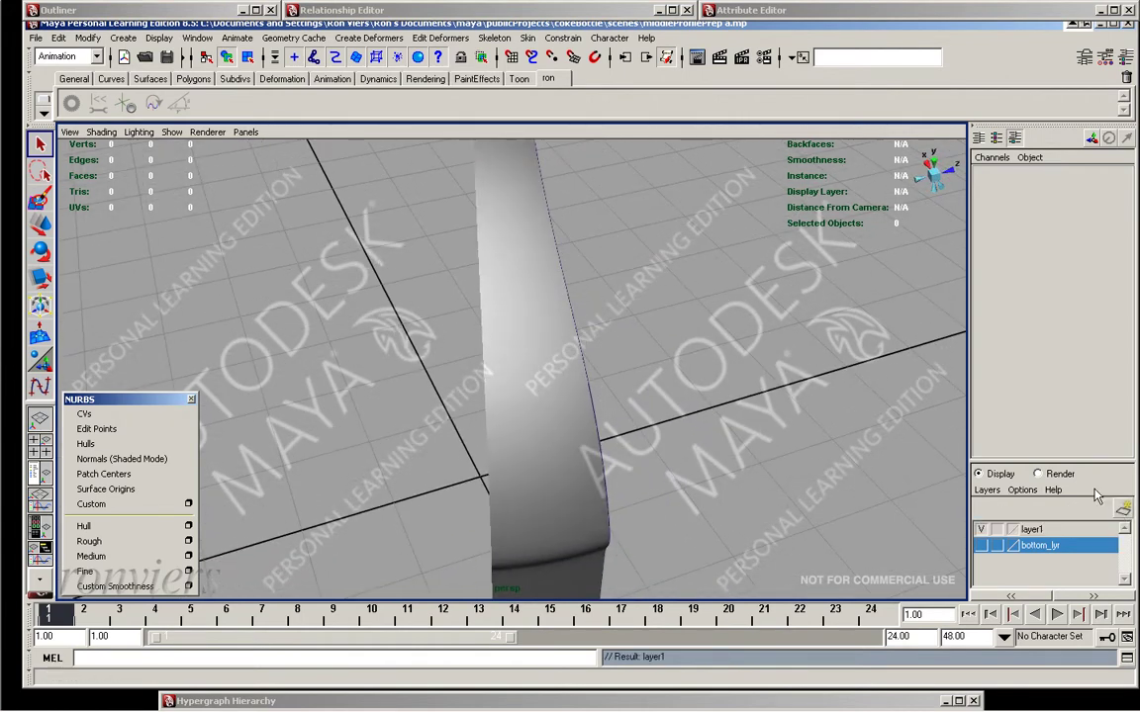
{"action": "double_click", "coordinate": [1034, 531]}
{"action": "type", "text": "middle_lyr"}
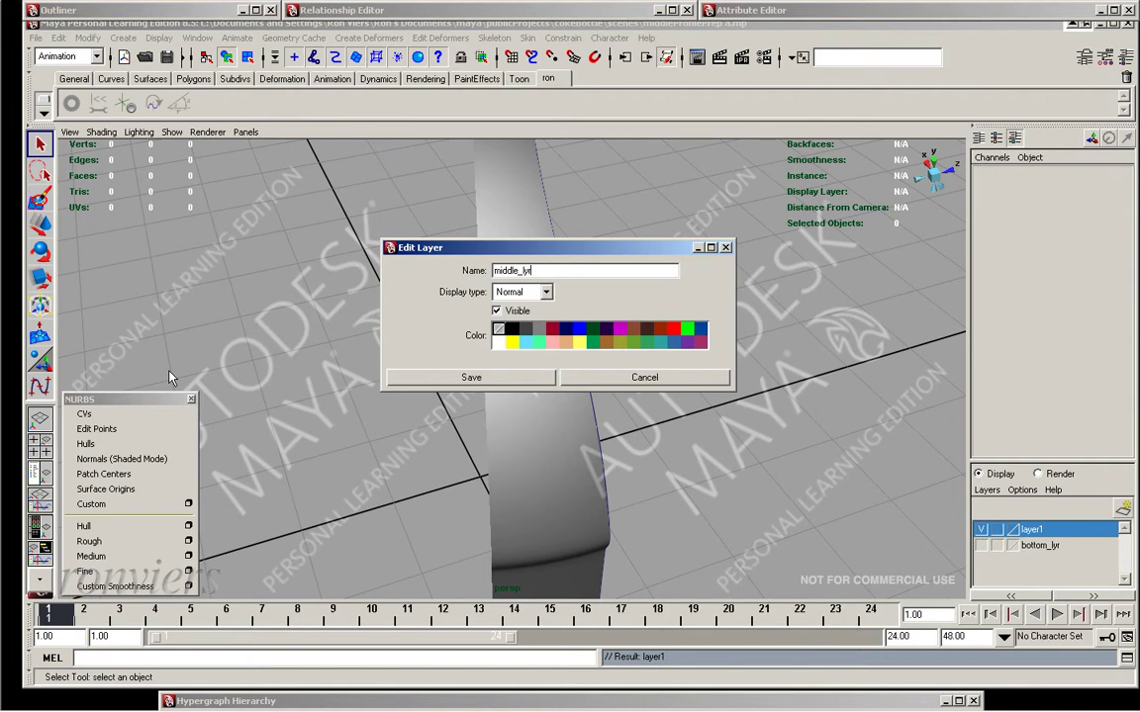
{"action": "left_click", "coordinate": [445, 378]}
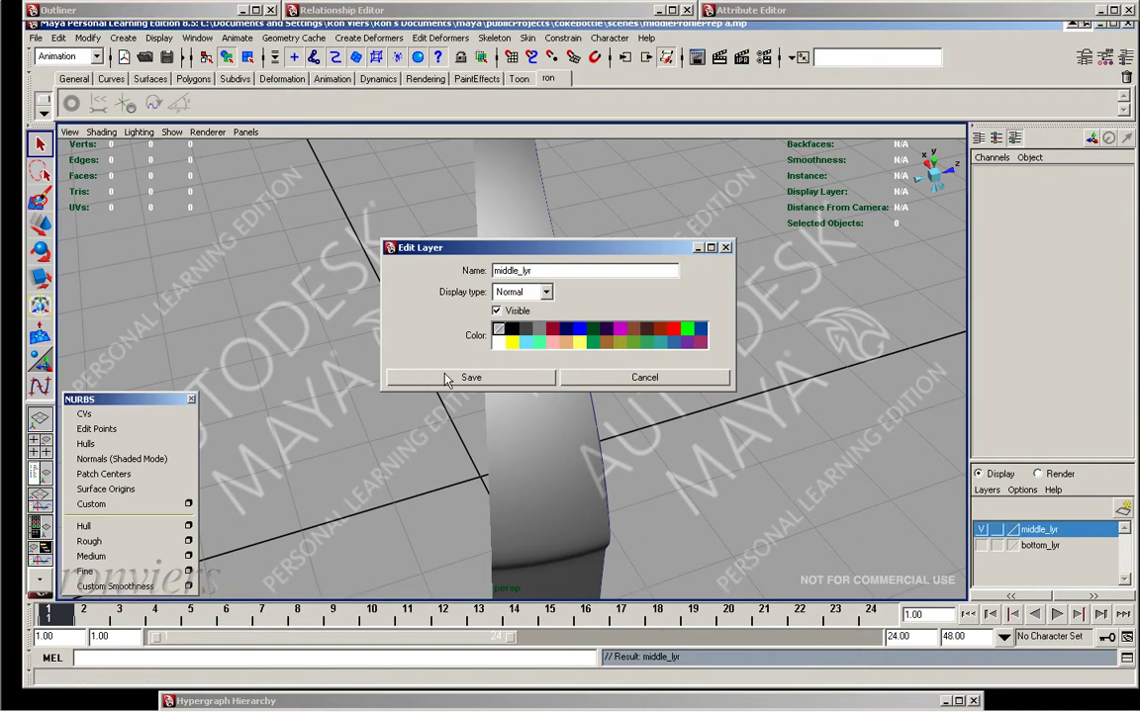
{"action": "left_click", "coordinate": [446, 378]}
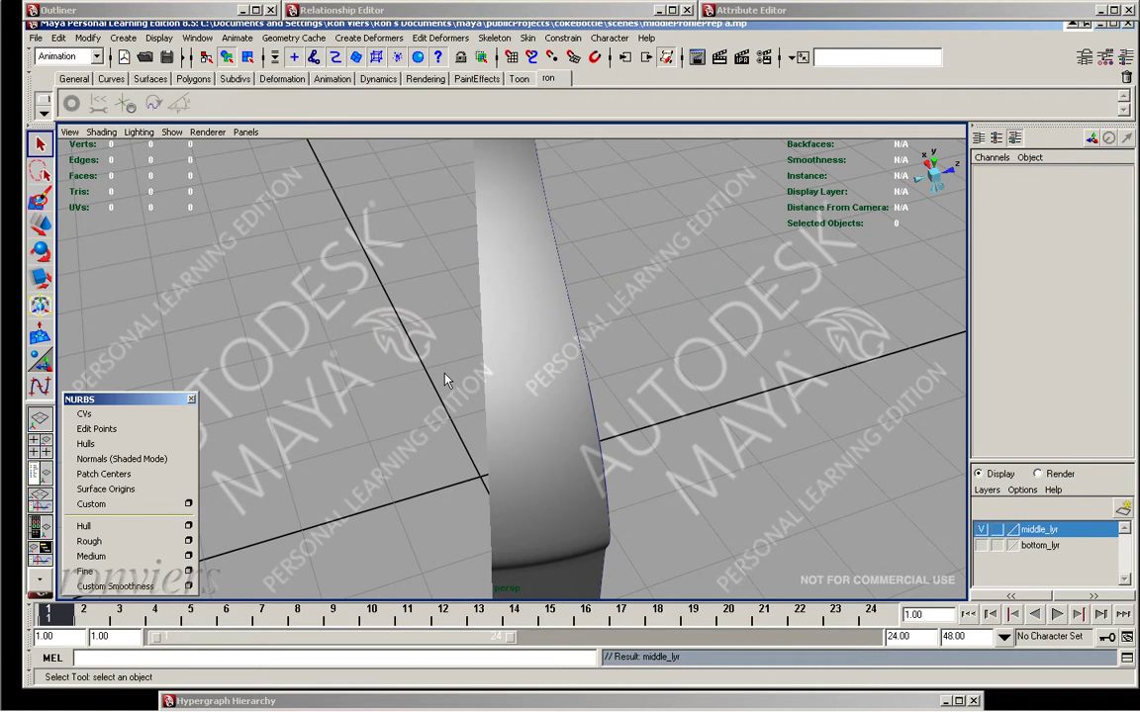
{"action": "mouse_move", "coordinate": [653, 138]}
{"action": "left_mouse_down", "text": "alt"}
{"action": "mouse_move", "coordinate": [453, 263]}
{"action": "mouse_move", "coordinate": [465, 257]}
{"action": "left_mouse_up", "text": "alt"}
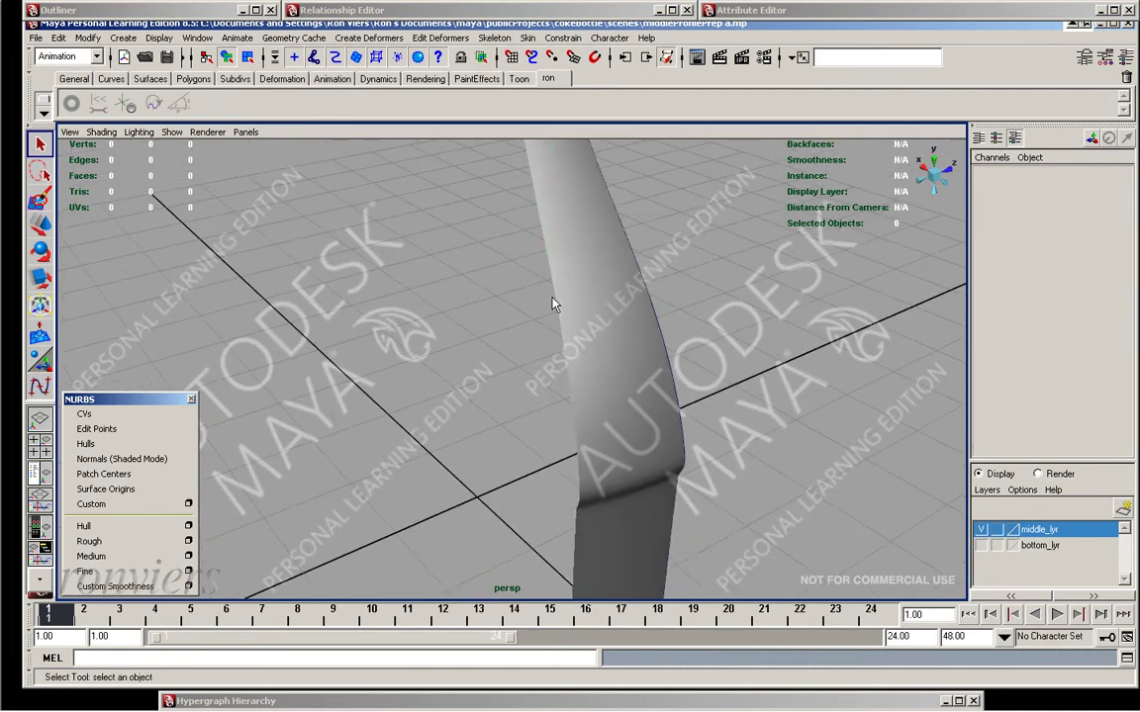
{"action": "left_click", "coordinate": [590, 344]}
{"action": "mouse_move", "coordinate": [590, 343]}
{"action": "left_mouse_down", "text": "alt"}
{"action": "mouse_move", "coordinate": [565, 273]}
{"action": "mouse_move", "coordinate": [573, 252]}
{"action": "mouse_move", "coordinate": [672, 270]}
{"action": "left_mouse_up", "text": "alt"}
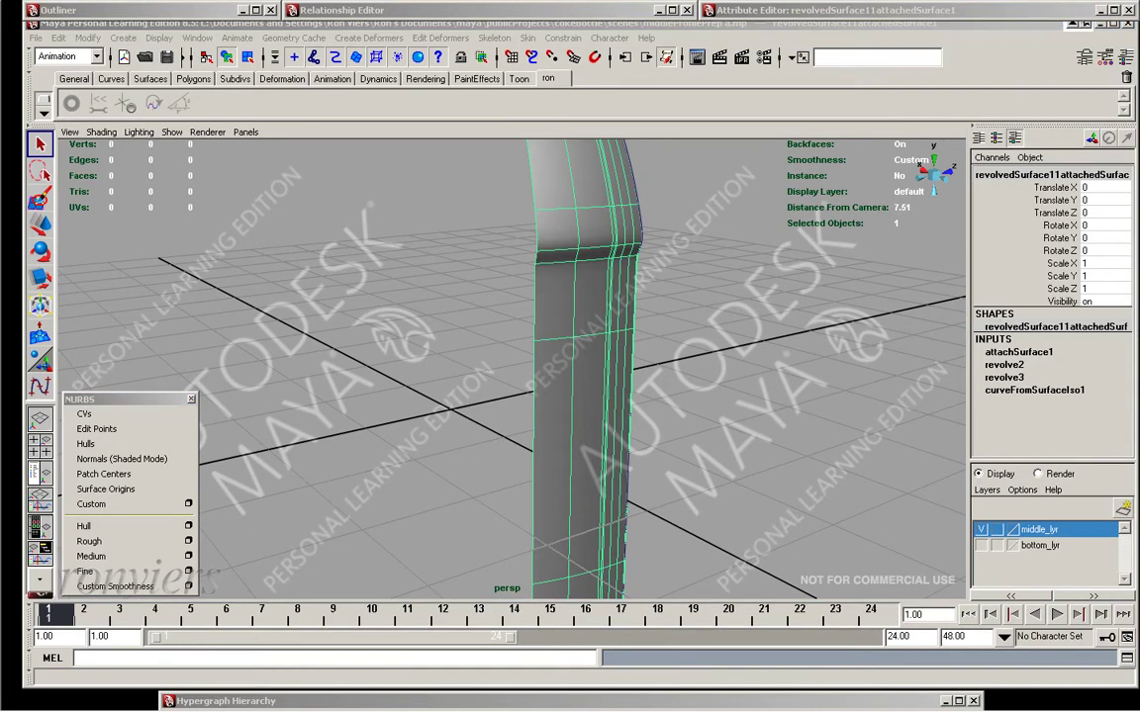
Add the bottle surface to middle_lyr, clear the selection and switch to the back view
{"action": "right_click", "coordinate": [1037, 540]}
{"action": "left_click", "coordinate": [1036, 569]}
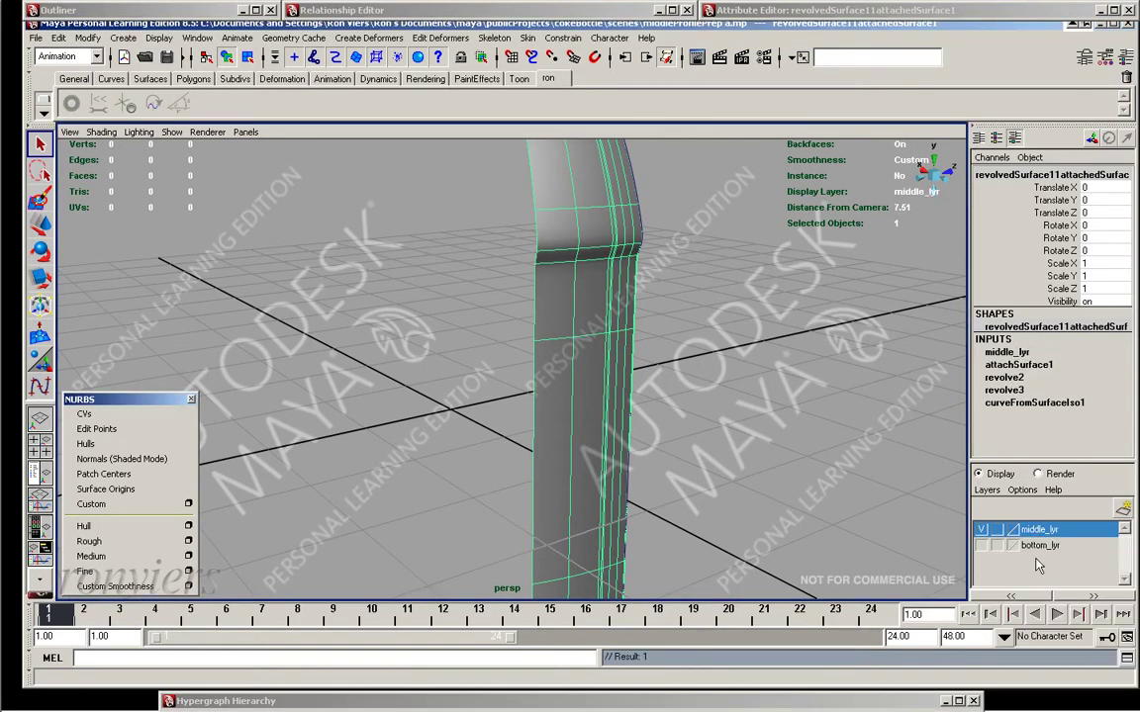
{"action": "left_click_drag", "start_coordinate": [928, 507], "coordinate": [603, 354], "text": "alt"}
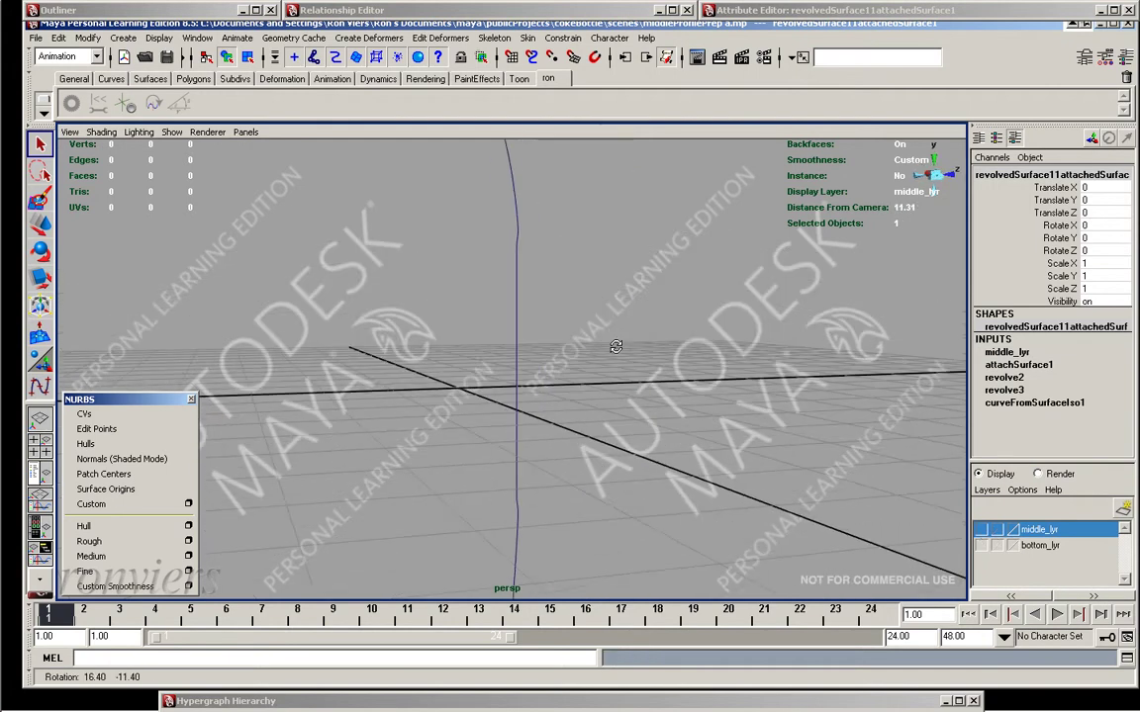
{"action": "middle_click_drag", "start_coordinate": [604, 354], "coordinate": [599, 351], "text": "alt"}
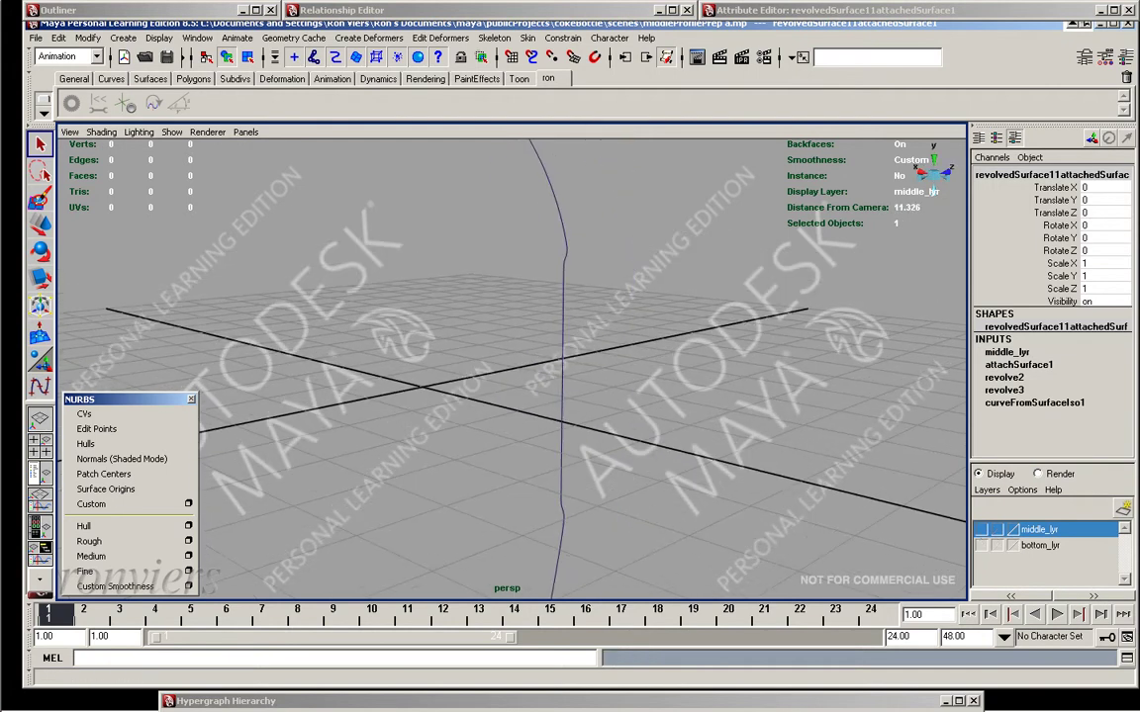
{"action": "left_click", "coordinate": [679, 165]}
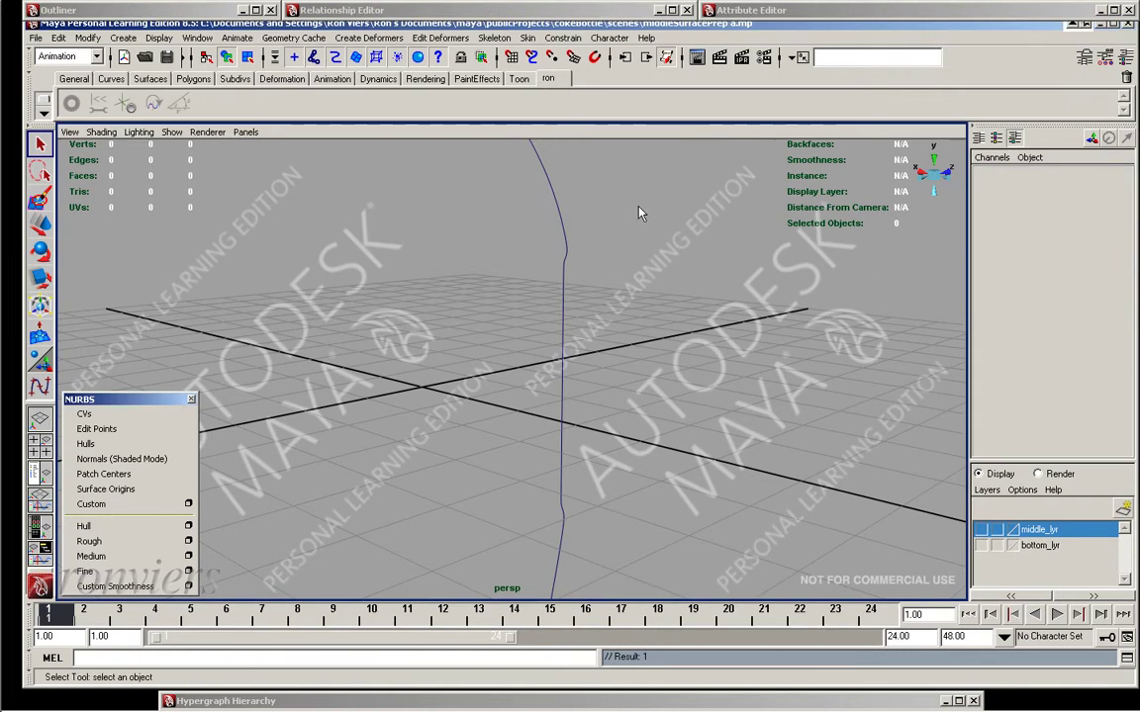
{"action": "left_click_drag", "start_coordinate": [859, 181], "coordinate": [903, 195], "text": "alt"}
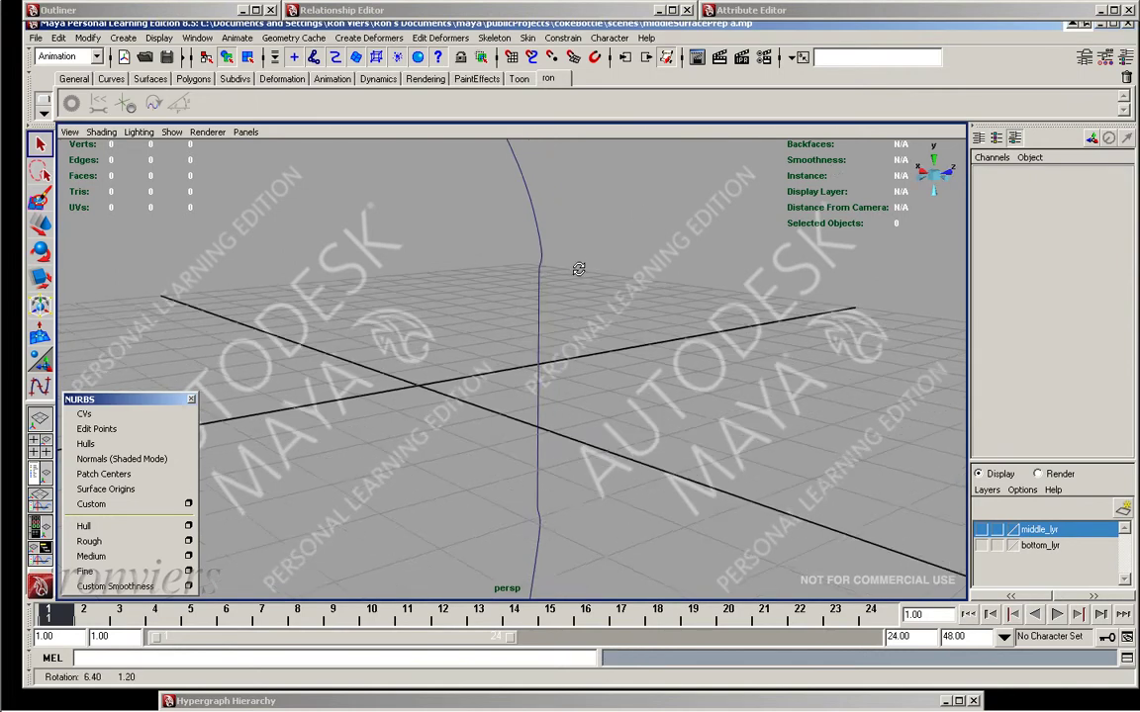
{"action": "left_click", "coordinate": [925, 183]}
Select the profile curve and duplicate it with Ctrl+D
{"action": "left_click_drag", "start_coordinate": [559, 252], "coordinate": [616, 294]}
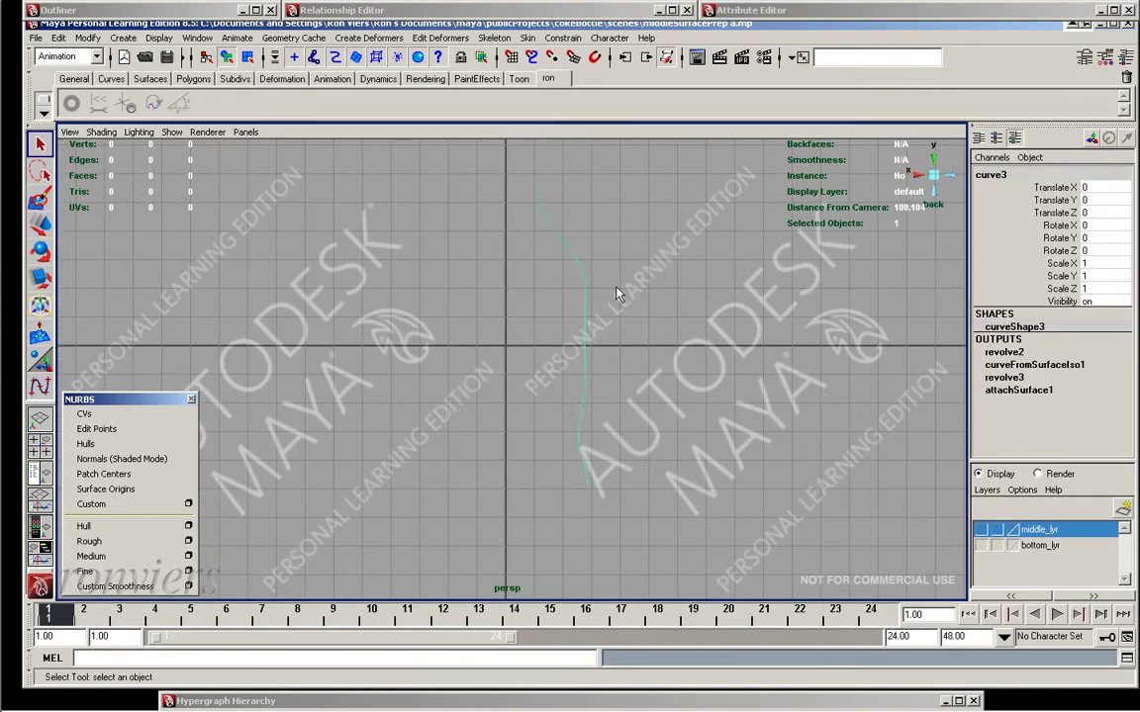
{"action": "right_click_drag", "start_coordinate": [456, 298], "coordinate": [643, 300], "text": "alt"}
{"action": "middle_click_drag", "start_coordinate": [628, 280], "coordinate": [569, 351], "text": "alt"}
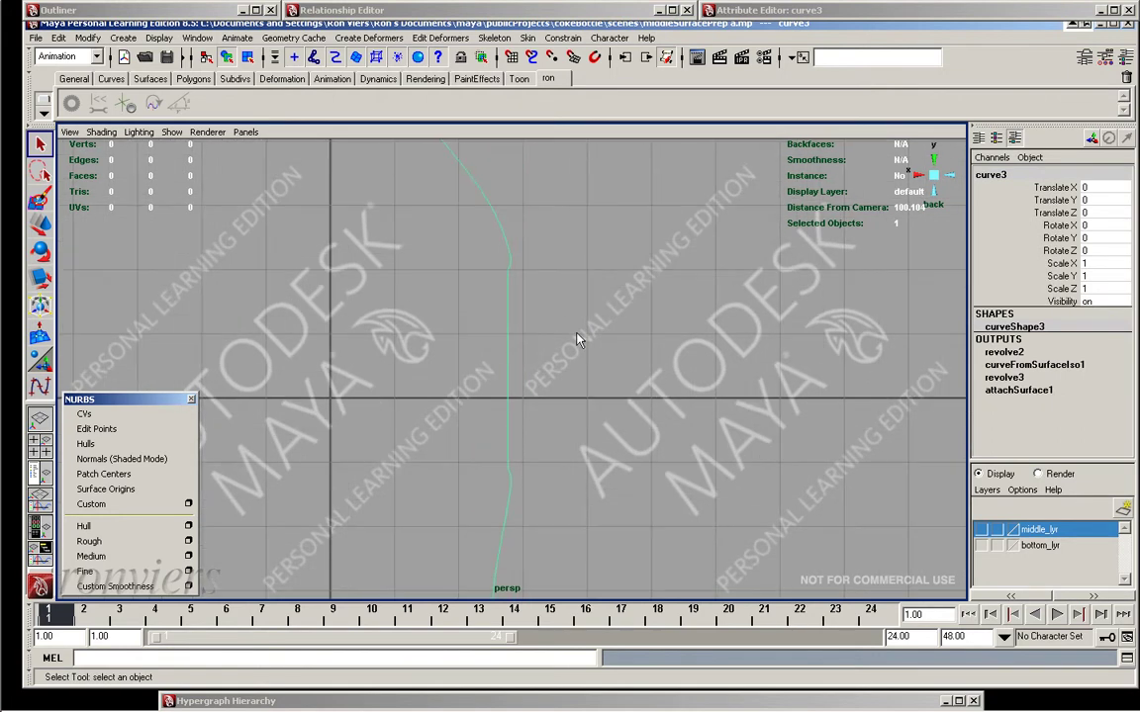
{"action": "key", "text": "ctrl+d"}
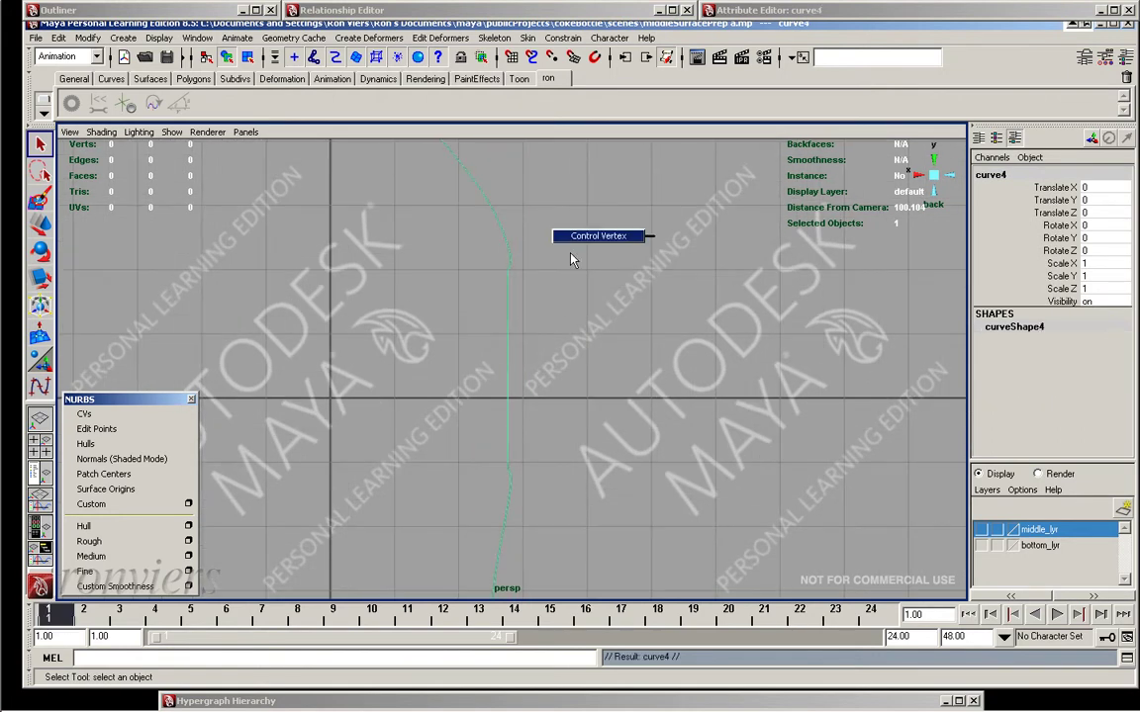
Show the duplicate's CVs and add a cluster to its middle control vertices
{"action": "key", "text": "F8"}
{"action": "mouse_move", "coordinate": [492, 265]}
{"action": "left_mouse_down"}
{"action": "mouse_move", "coordinate": [469, 454]}
{"action": "mouse_move", "coordinate": [511, 477]}
{"action": "left_mouse_up"}
{"action": "scroll", "coordinate": [615, 348], "scroll_direction": "up", "scroll_amount": 3}
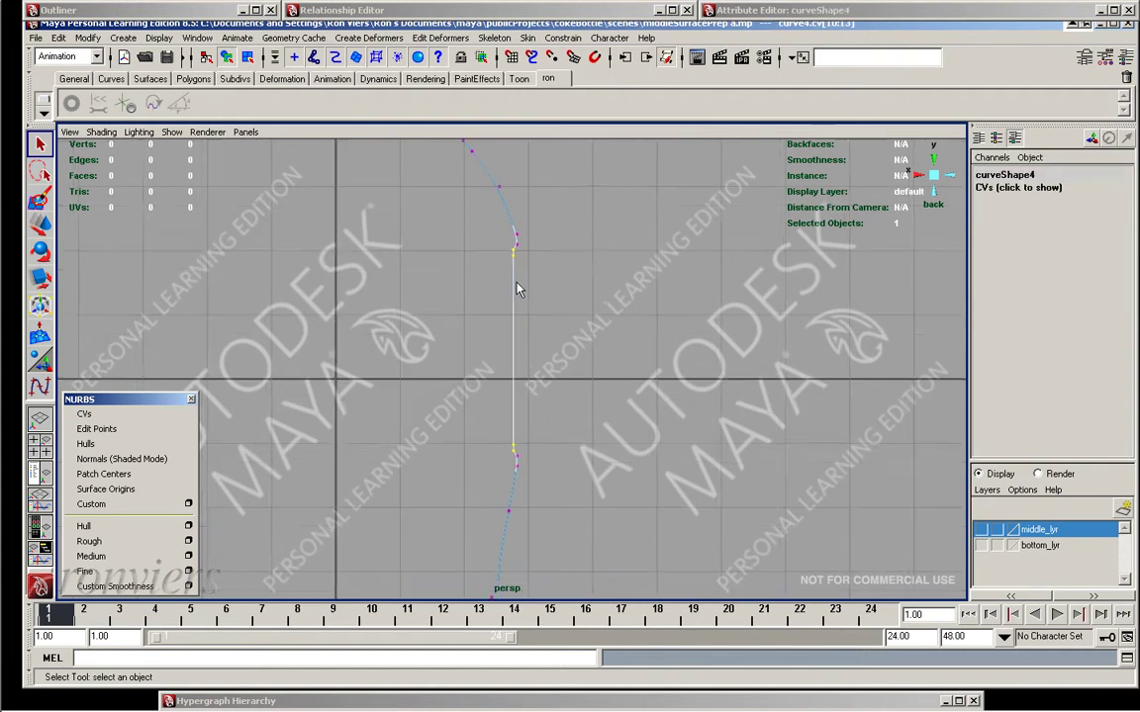
{"action": "key", "text": "space"}
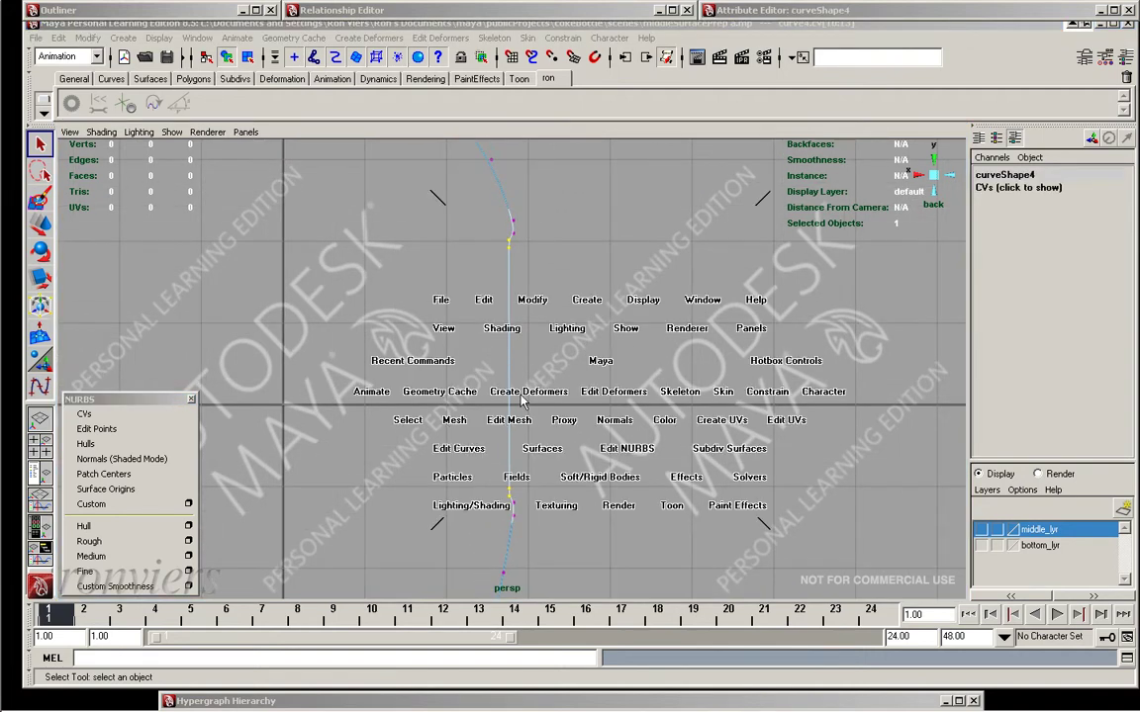
{"action": "left_click", "coordinate": [528, 391]}
{"action": "left_click", "coordinate": [569, 451]}
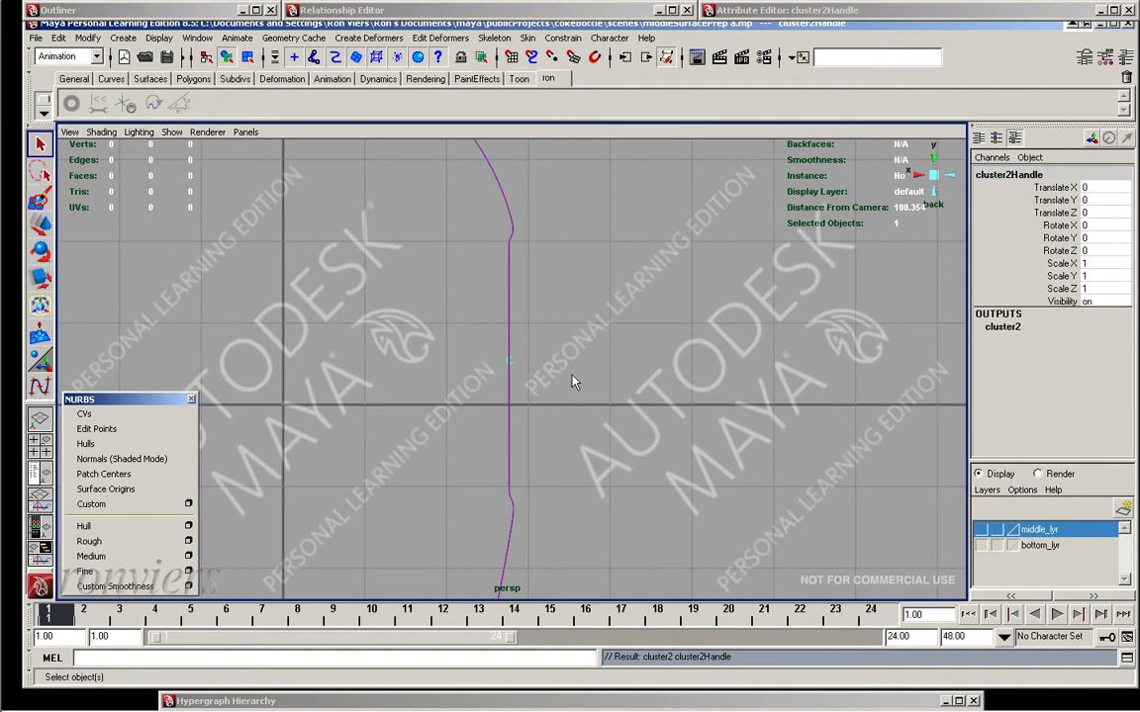
Try pushing the cluster sideways to bend the curve, then undo the bend
{"action": "key", "text": "w"}
{"action": "left_click_drag", "start_coordinate": [475, 369], "coordinate": [451, 371]}
{"action": "middle_click_drag", "start_coordinate": [611, 215], "coordinate": [610, 304], "text": "alt"}
{"action": "scroll", "coordinate": [650, 278], "scroll_direction": "up", "scroll_amount": 2}
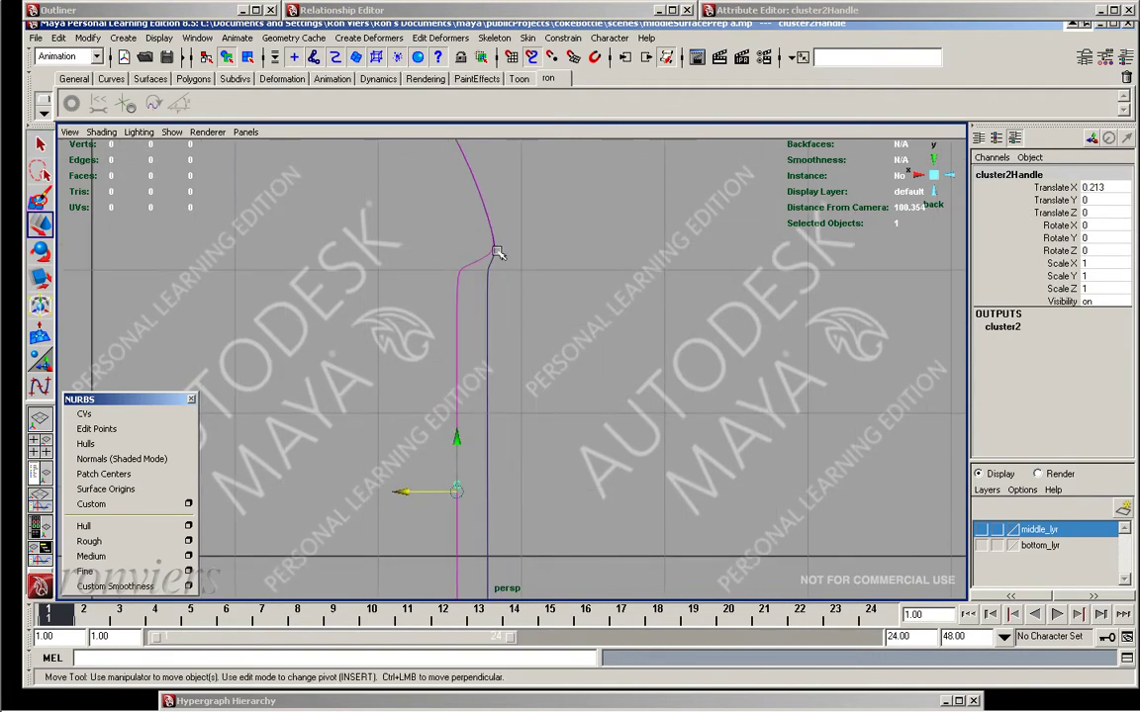
{"action": "key", "text": "ctrl+z"}
Select the duplicate curve and move its pivot onto the curve
{"action": "mouse_move", "coordinate": [534, 326]}
{"action": "middle_mouse_down", "text": "alt"}
{"action": "mouse_move", "coordinate": [693, 231]}
{"action": "mouse_move", "coordinate": [600, 290]}
{"action": "mouse_move", "coordinate": [620, 297]}
{"action": "middle_mouse_up", "text": "alt"}
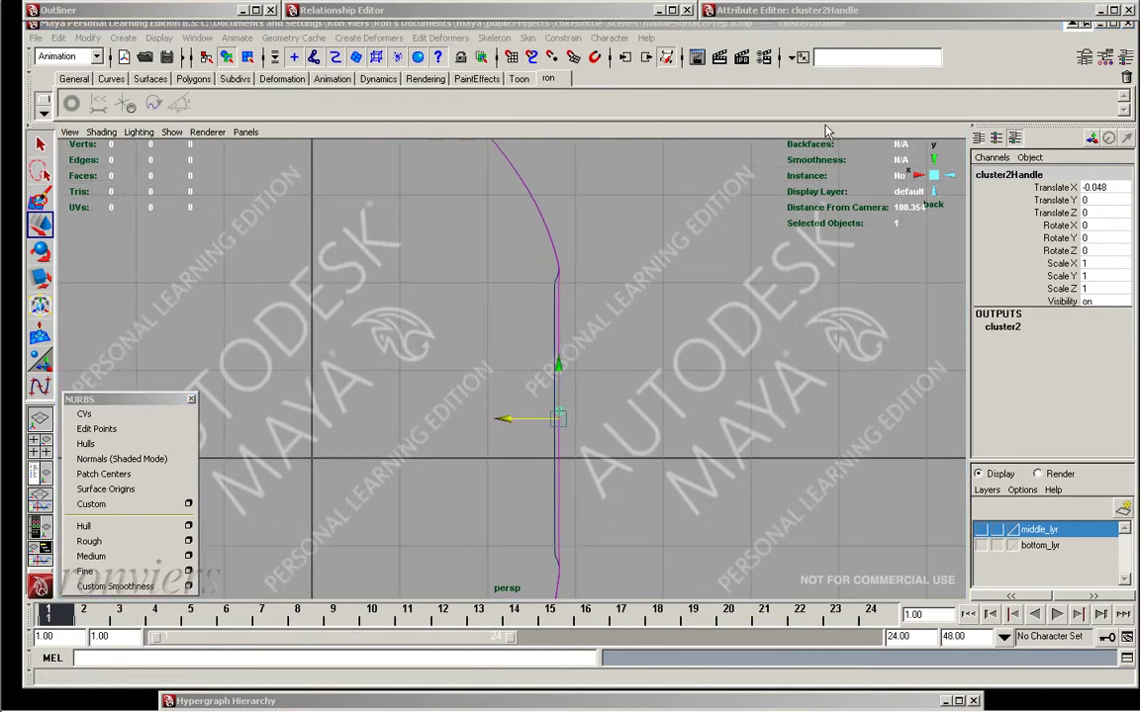
{"action": "mouse_move", "coordinate": [776, 132]}
{"action": "right_mouse_down", "text": "alt"}
{"action": "mouse_move", "coordinate": [491, 252]}
{"action": "mouse_move", "coordinate": [596, 265]}
{"action": "right_mouse_up", "text": "alt"}
{"action": "middle_click_drag", "start_coordinate": [597, 264], "coordinate": [549, 320], "text": "alt"}
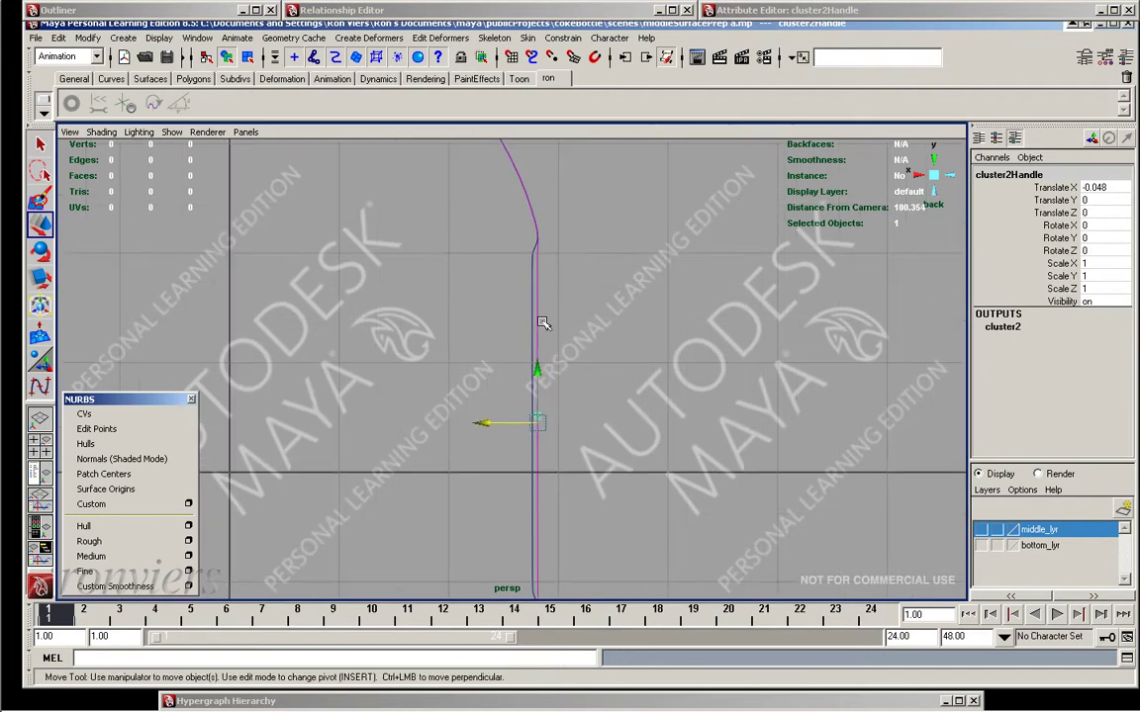
{"action": "left_click", "coordinate": [546, 321]}
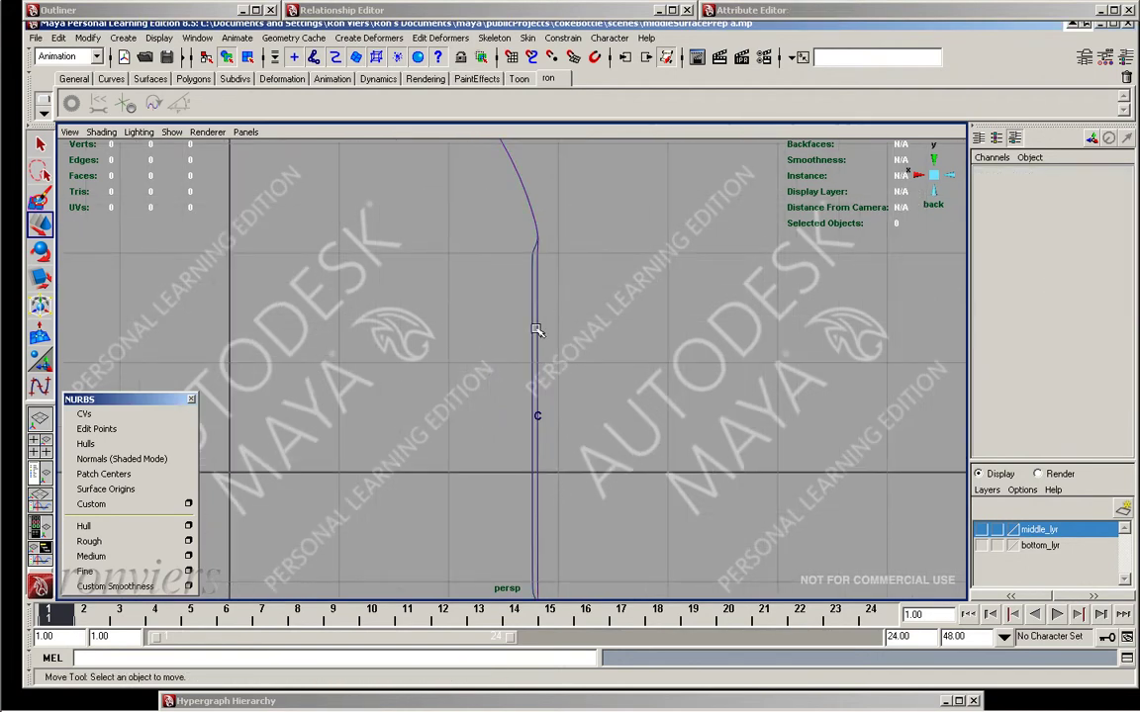
{"action": "left_click", "coordinate": [535, 329]}
{"action": "key", "text": "Insert"}
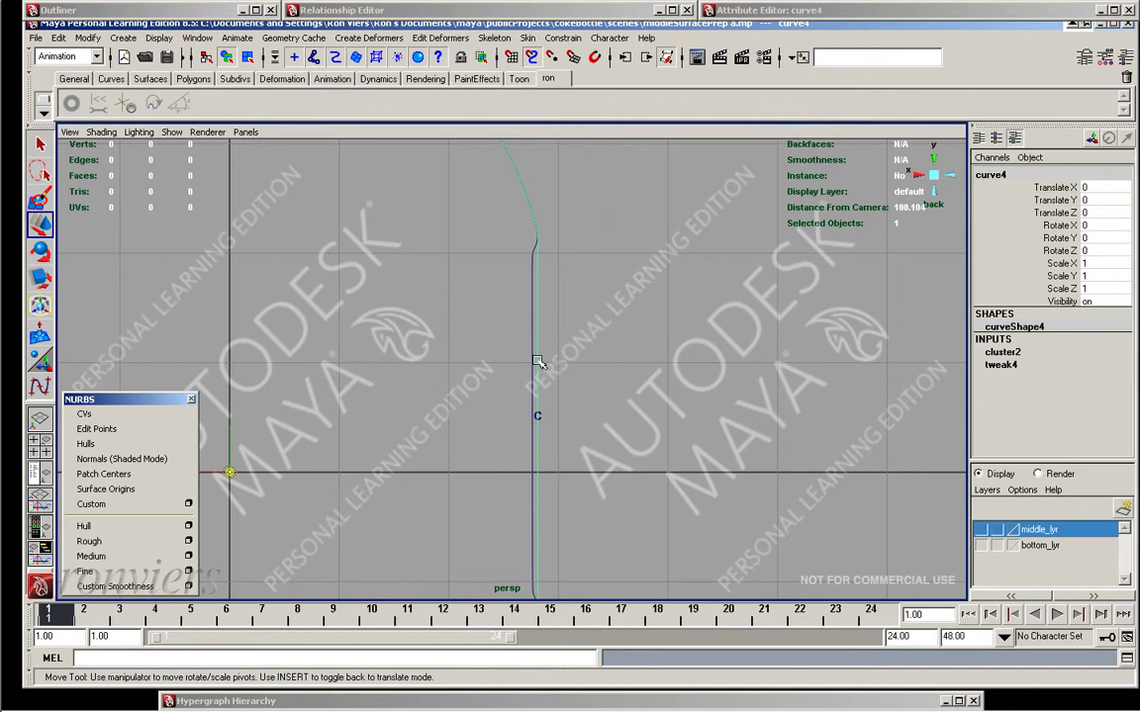
{"action": "middle_click_drag", "start_coordinate": [538, 362], "coordinate": [537, 365]}
{"action": "key", "text": "Insert"}
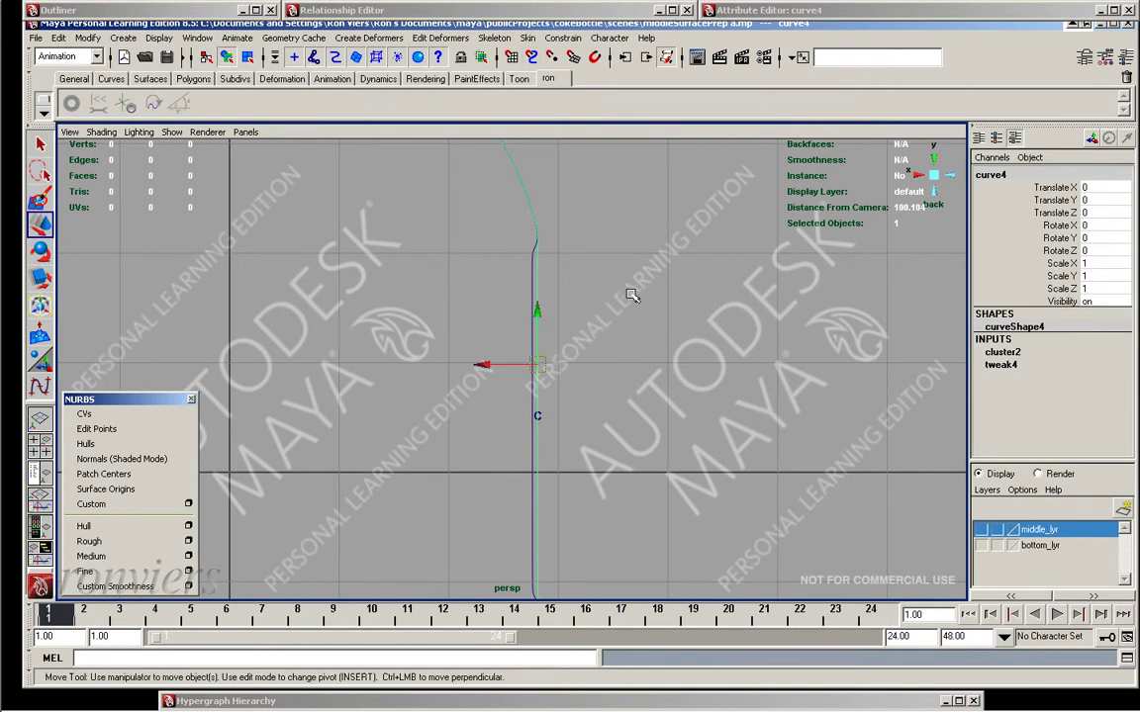
Mark curve points at both ends of the straight middle section
{"action": "key", "text": "space"}
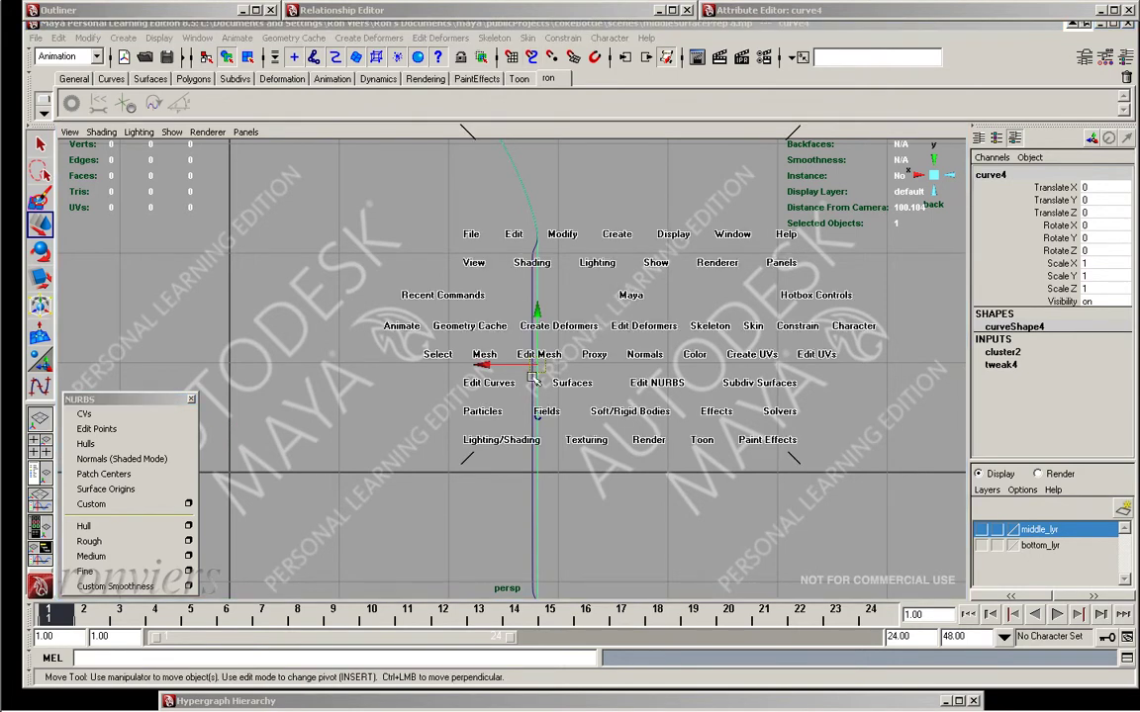
{"action": "scroll", "coordinate": [587, 280], "scroll_direction": "down", "scroll_amount": 3}
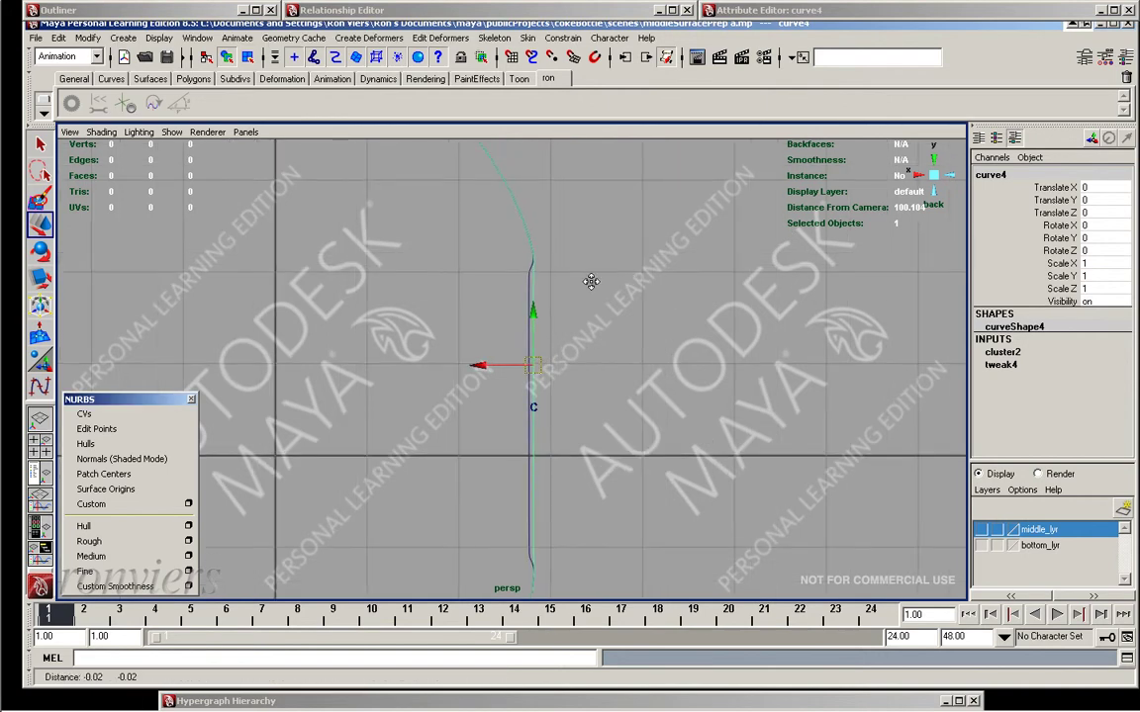
{"action": "right_click_drag", "start_coordinate": [637, 282], "coordinate": [630, 255]}
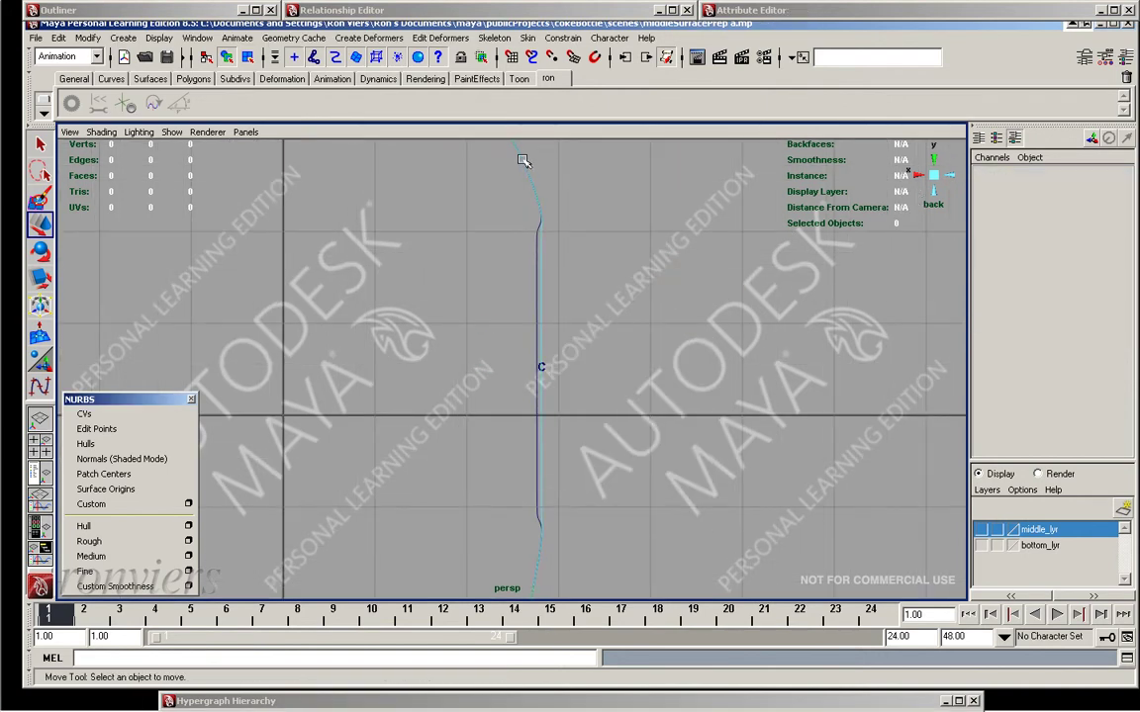
{"action": "left_click_drag", "start_coordinate": [532, 179], "coordinate": [505, 440]}
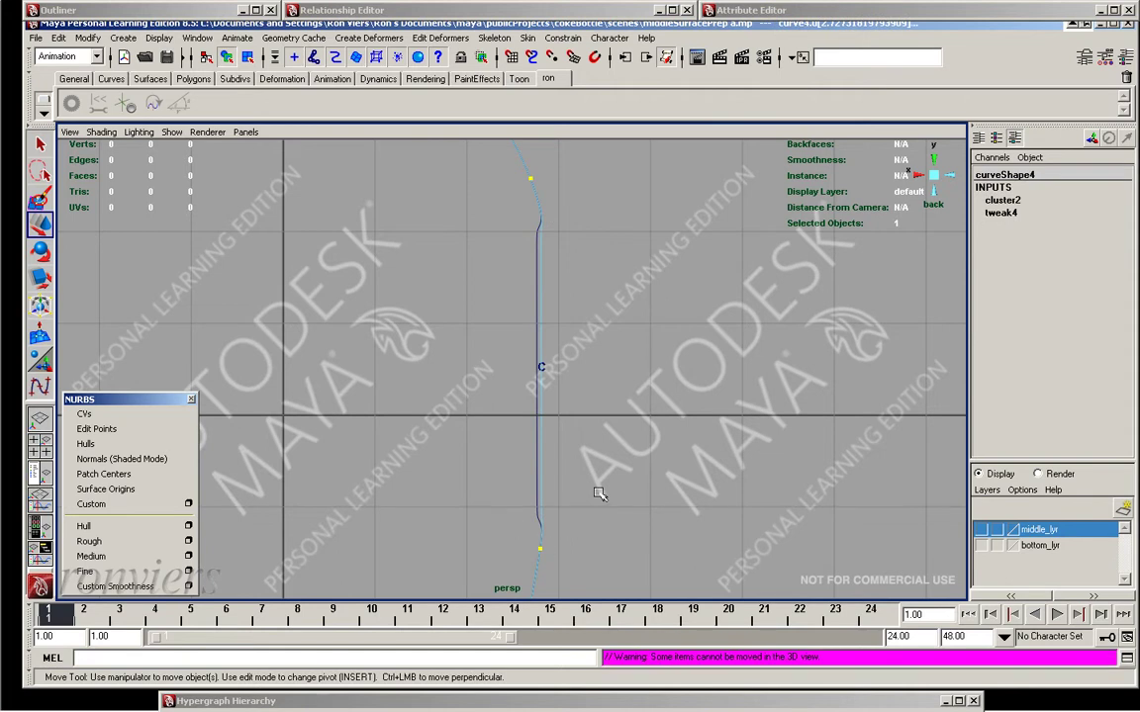
Detach curve4 at parameters 2.727 and 10.022 into three pieces, keeping the original curve
{"action": "key", "text": "space"}
{"action": "left_click", "coordinate": [478, 466]}
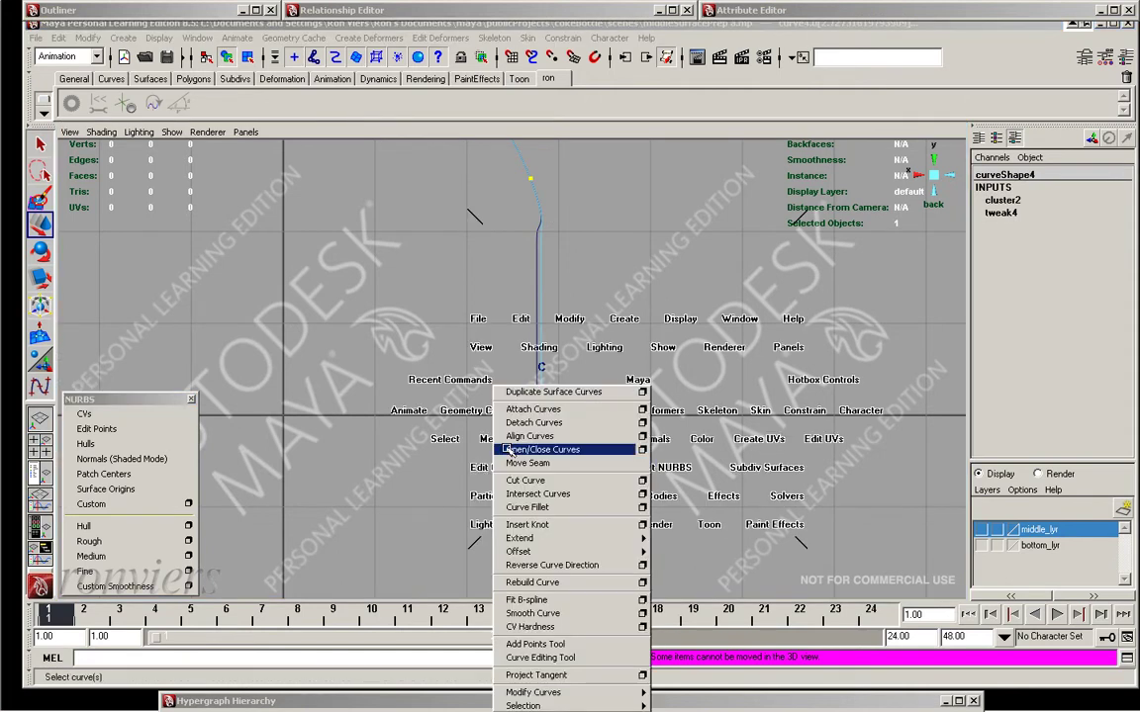
{"action": "left_click", "coordinate": [641, 421]}
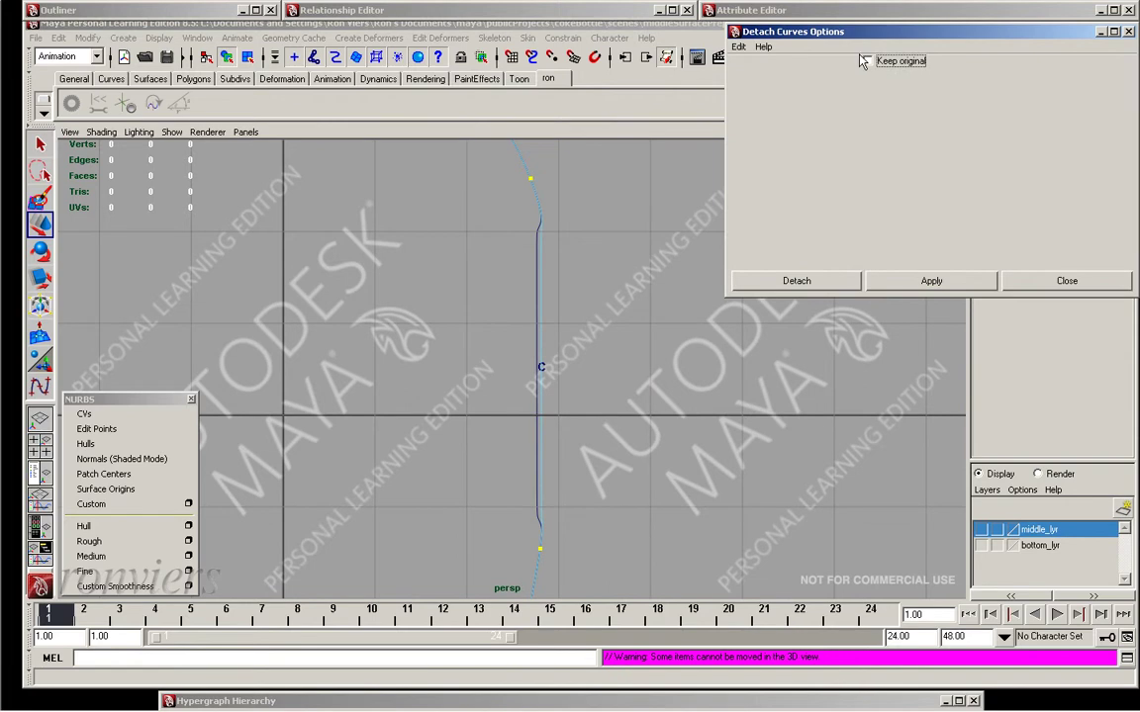
{"action": "left_click", "coordinate": [935, 282]}
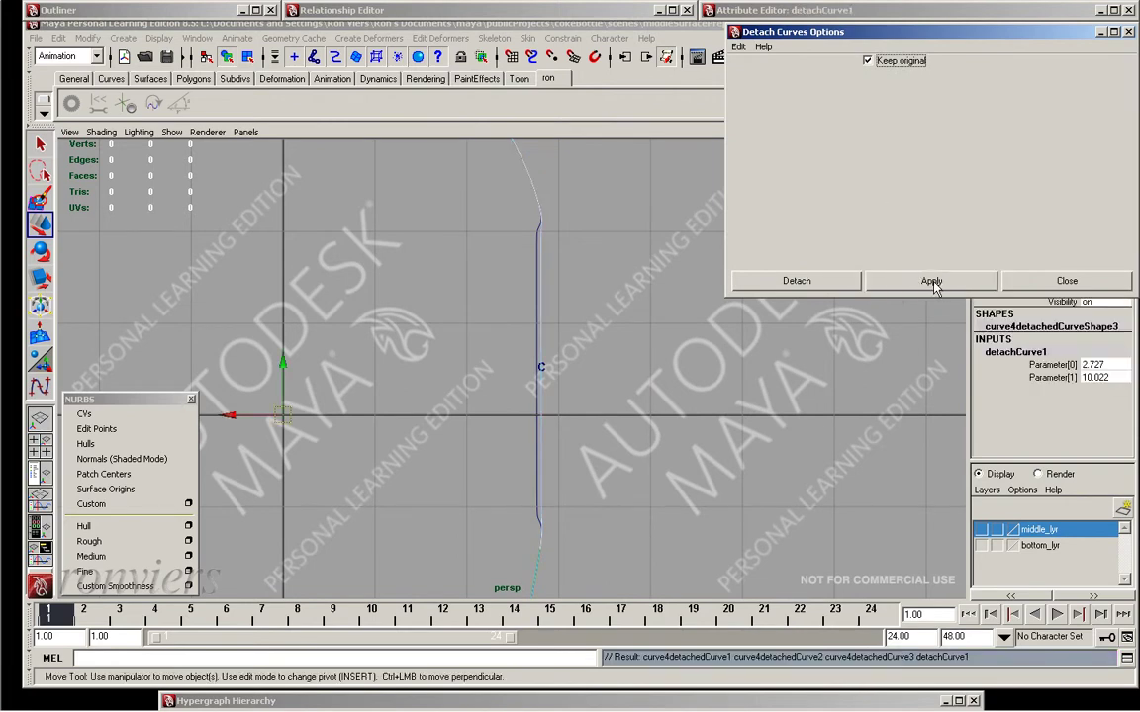
{"action": "left_click", "coordinate": [1034, 282]}
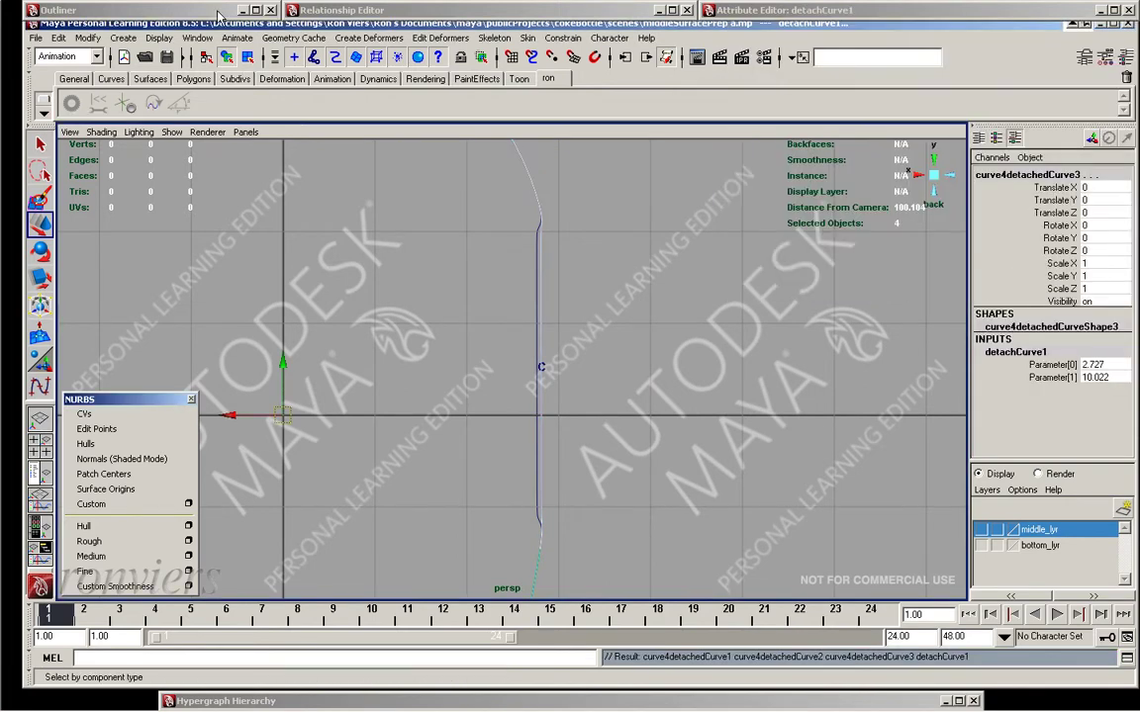
{"action": "left_click", "coordinate": [198, 10]}
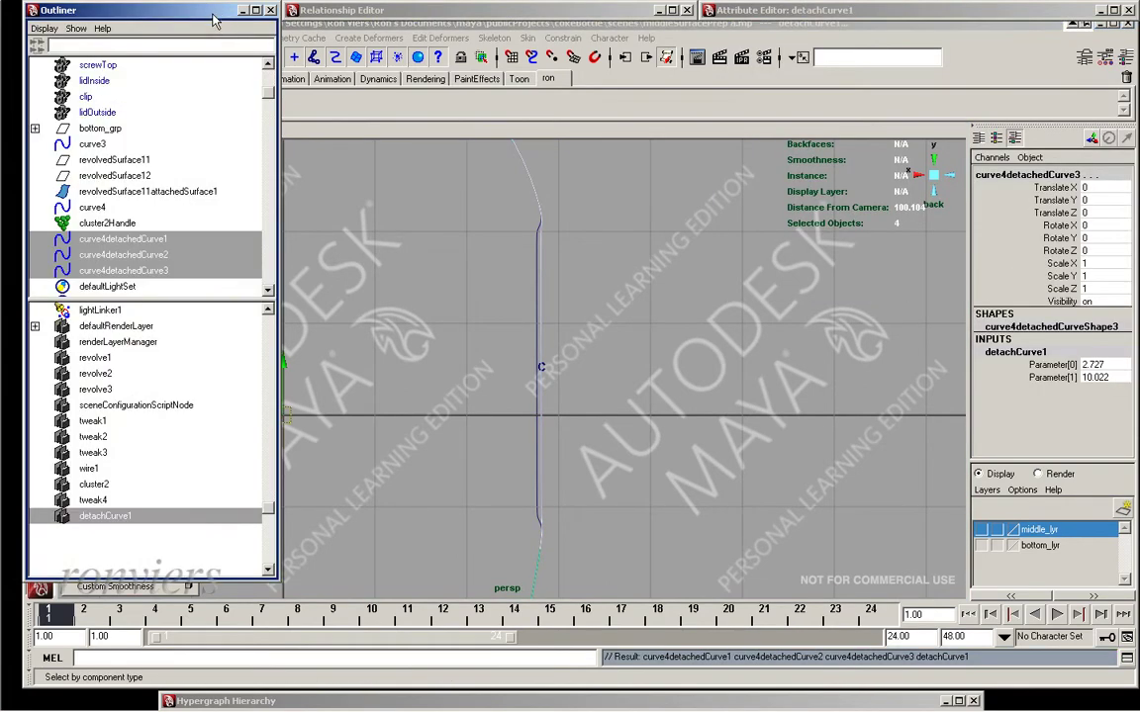
Delete the first and third detached curve pieces, leaving only the middle one
{"action": "left_click", "coordinate": [183, 241]}
{"action": "mouse_move", "coordinate": [535, 326]}
{"action": "middle_mouse_down", "text": "alt"}
{"action": "mouse_move", "coordinate": [522, 292]}
{"action": "mouse_move", "coordinate": [484, 272]}
{"action": "middle_mouse_up", "text": "alt"}
{"action": "left_click", "coordinate": [153, 271]}
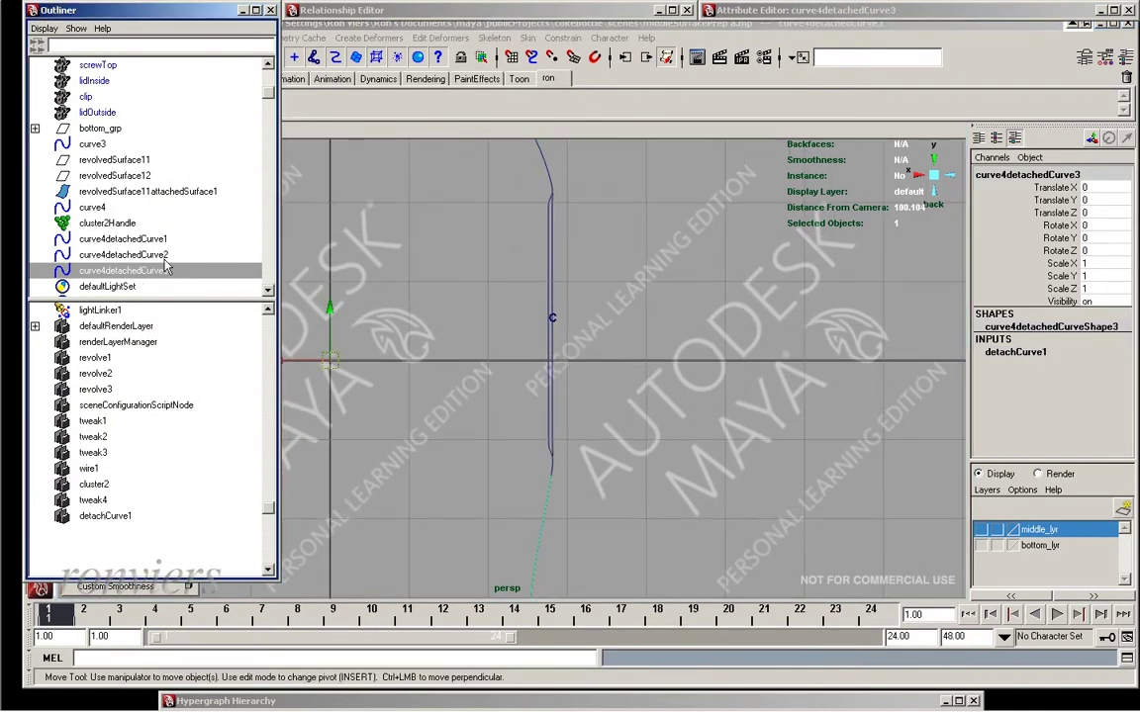
{"action": "left_click", "coordinate": [180, 241], "text": "ctrl"}
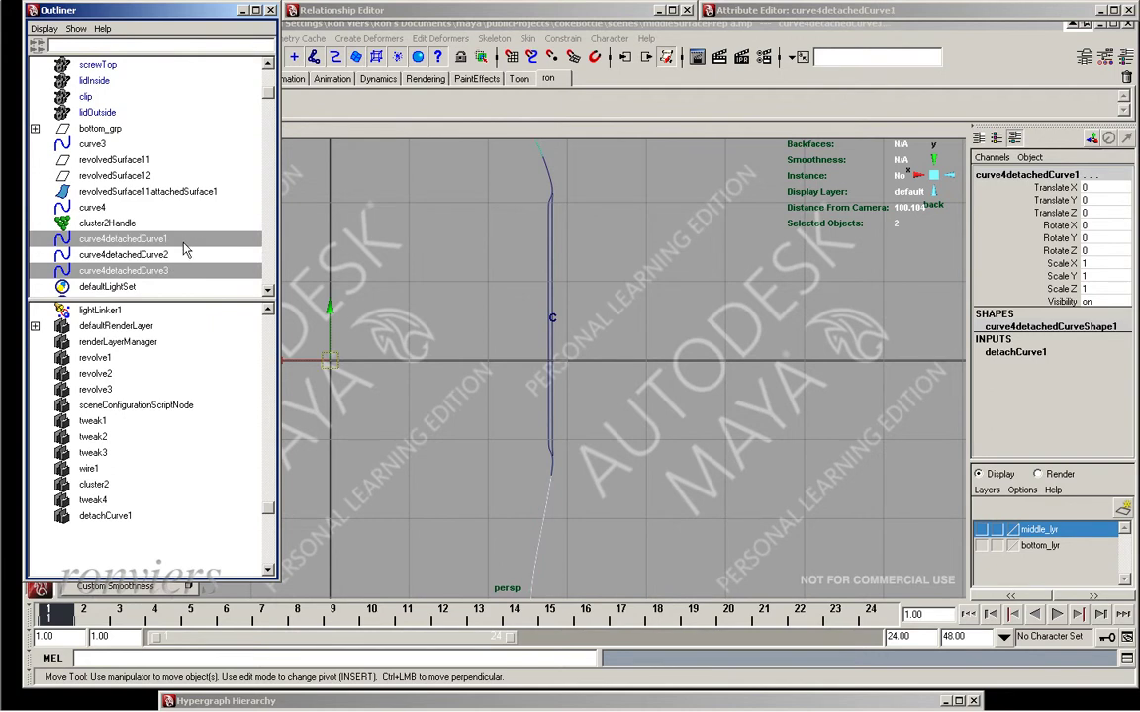
{"action": "key", "text": "Delete"}
Group curve4 with curve4detachedCurve2 as group1, then select curve4 to edit its Visibility
{"action": "left_click", "coordinate": [165, 239]}
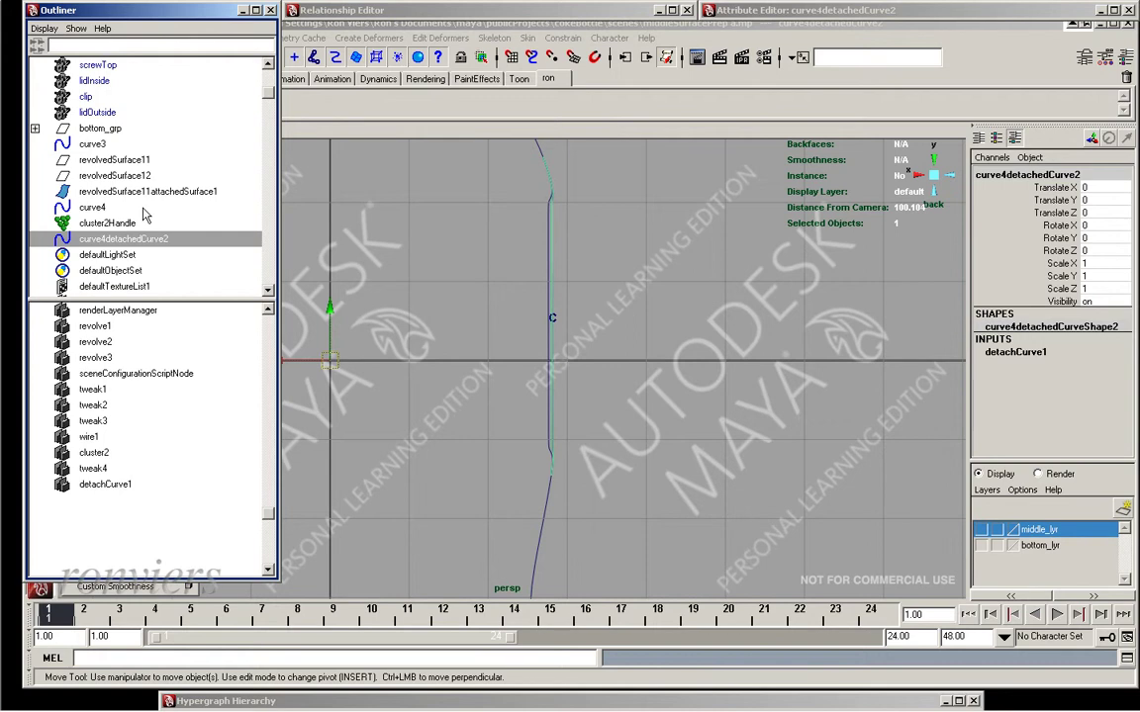
{"action": "left_click", "coordinate": [92, 208]}
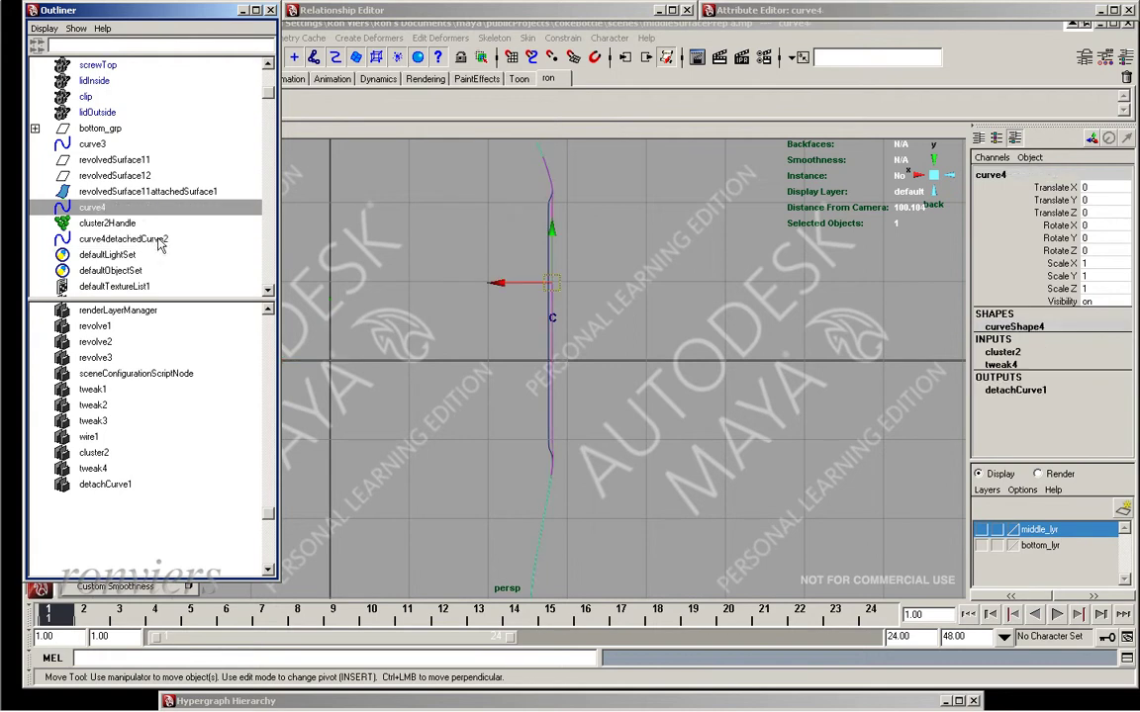
{"action": "left_click", "coordinate": [167, 239], "text": "ctrl"}
{"action": "key", "text": "ctrl+g"}
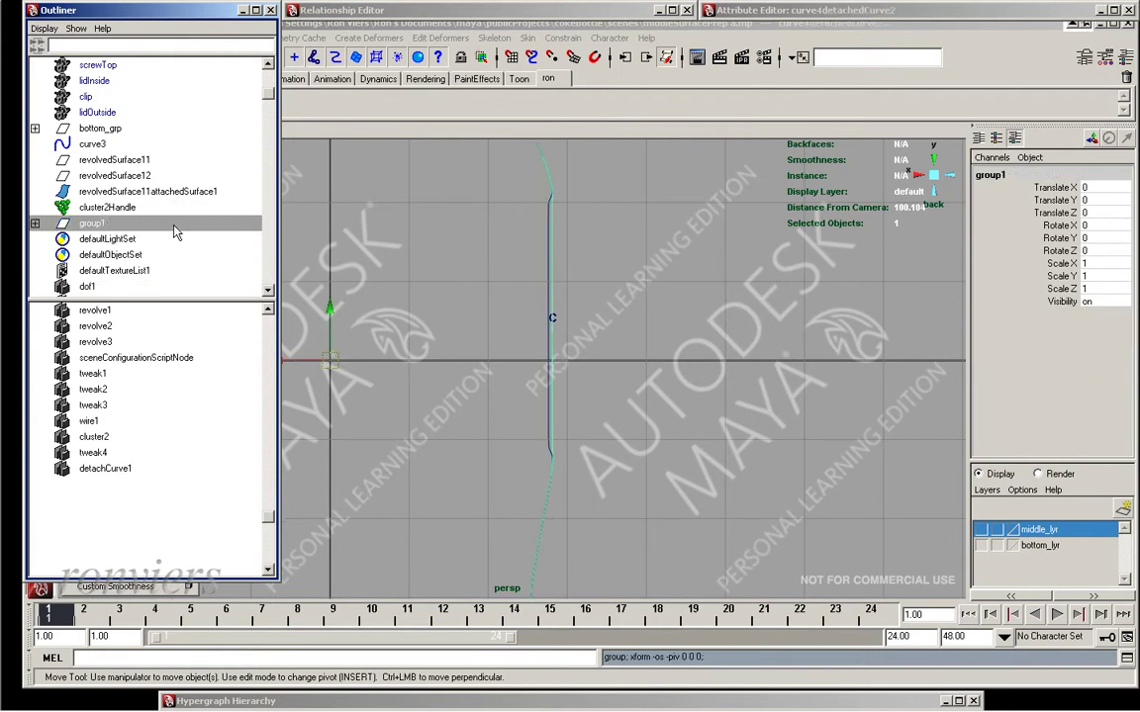
{"action": "middle_click_drag", "start_coordinate": [514, 458], "coordinate": [522, 394], "text": "alt"}
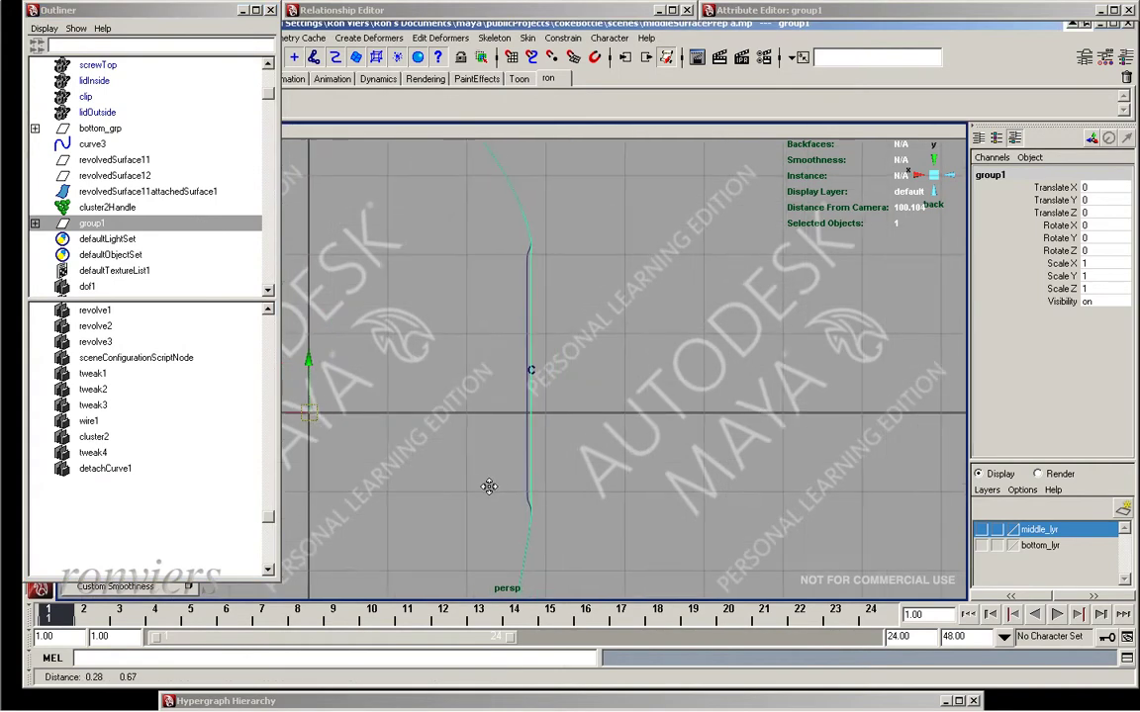
{"action": "left_click", "coordinate": [35, 222]}
{"action": "left_click", "coordinate": [124, 240]}
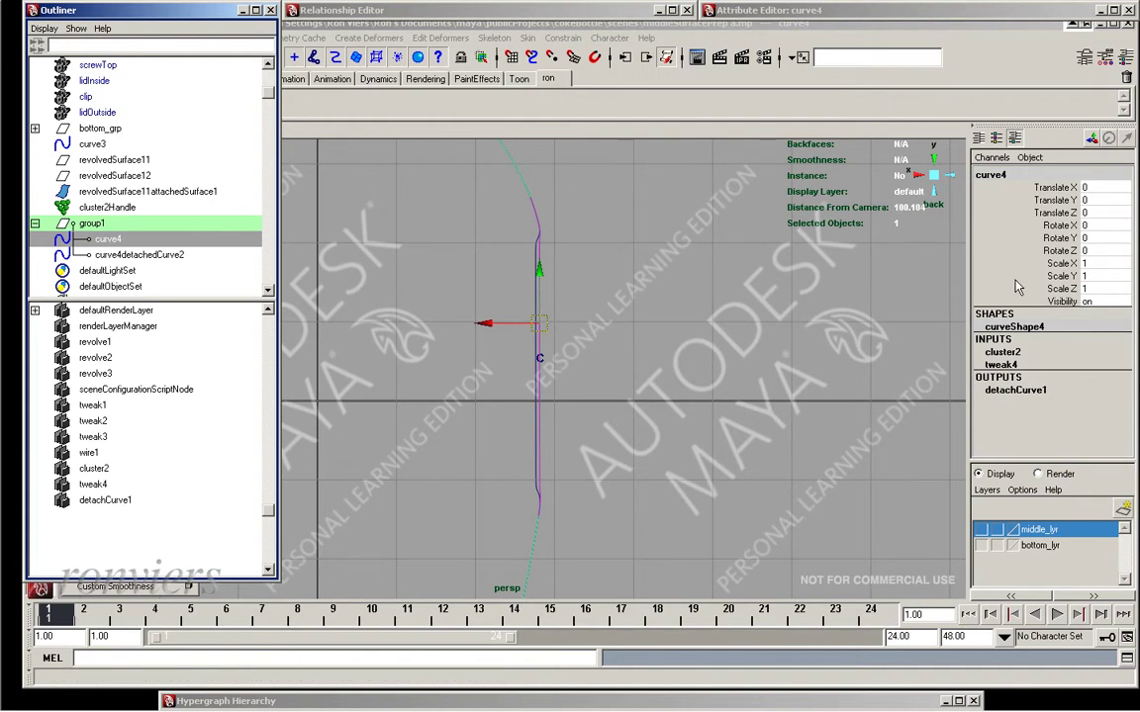
{"action": "left_click", "coordinate": [1098, 301]}
Set curve4's Visibility to 0 and instance curve4detachedCurve2 with the instance command
{"action": "type", "text": "0"}
{"action": "key", "text": "Return"}
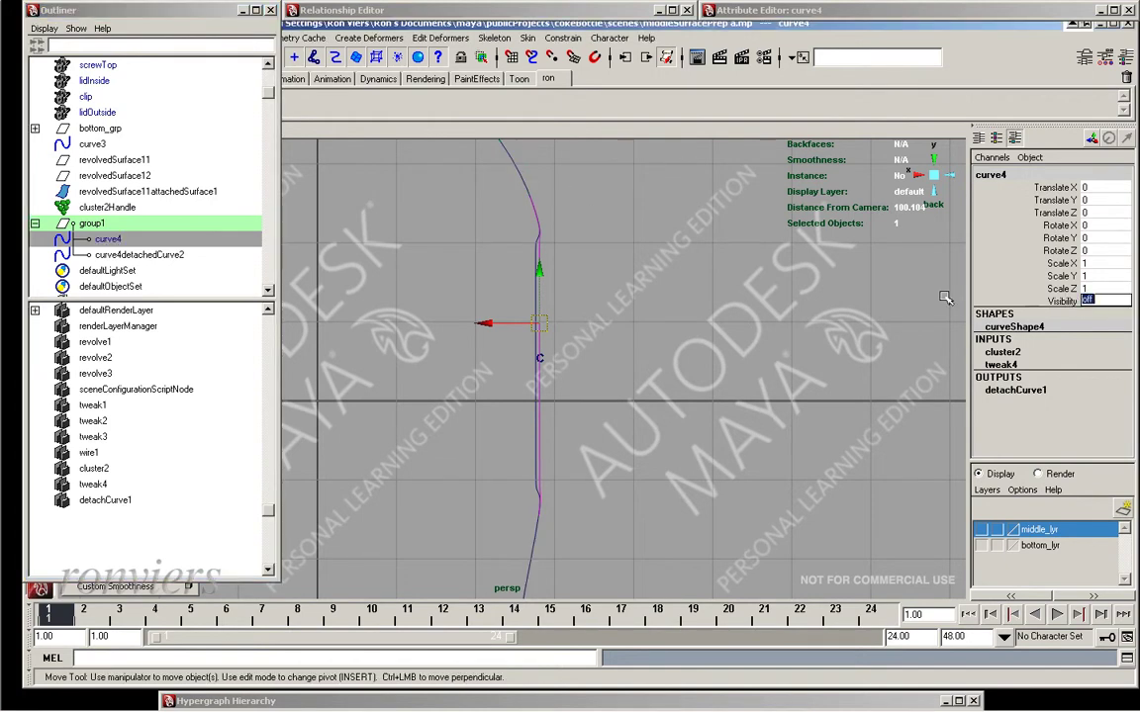
{"action": "left_click", "coordinate": [147, 255]}
{"action": "middle_click_drag", "start_coordinate": [440, 325], "coordinate": [446, 325], "text": "alt"}
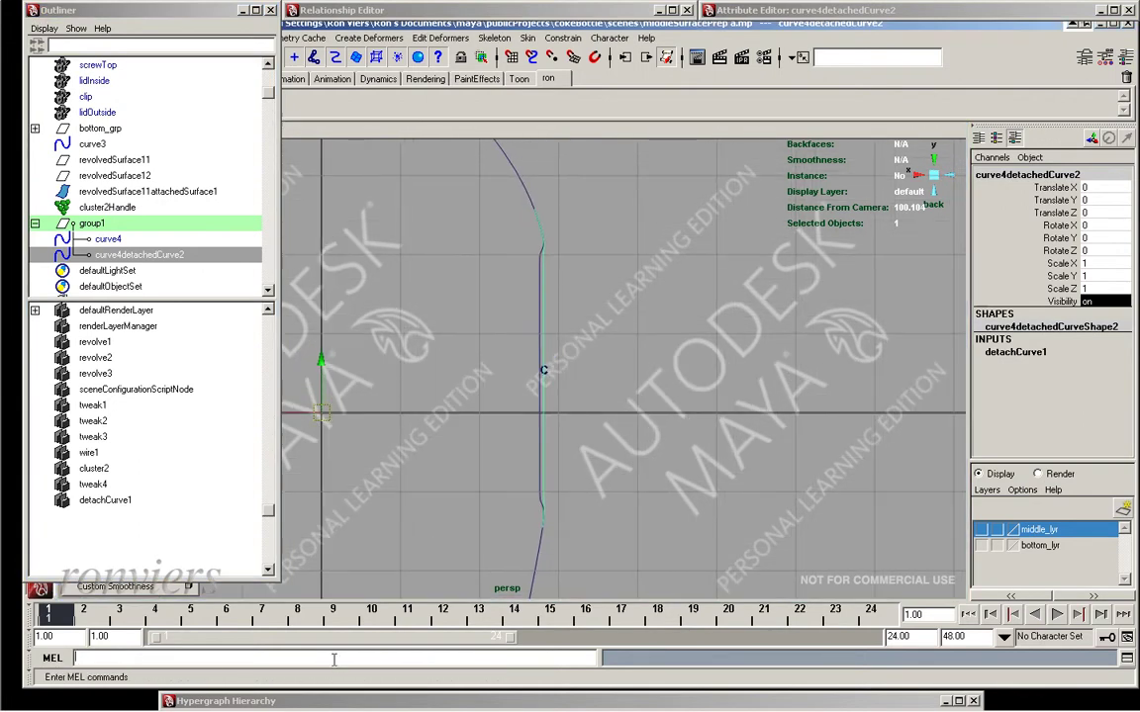
{"action": "type", "text": "instance"}
{"action": "key", "text": "Return"}
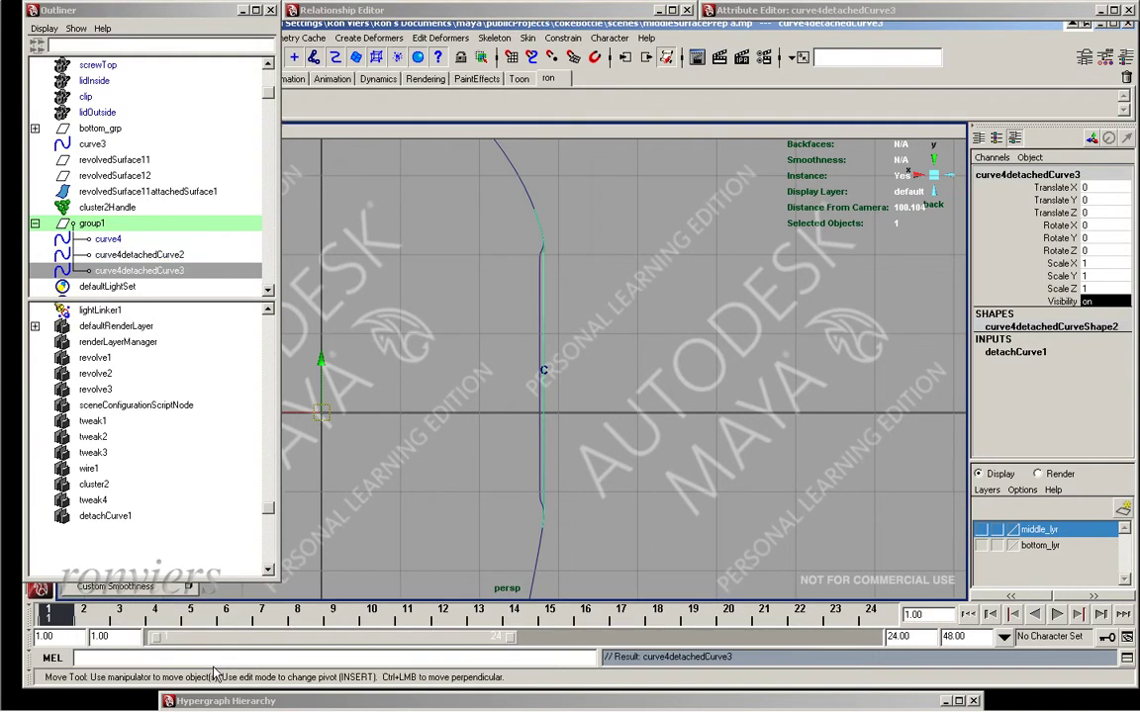
Rename the new instance curve to subBase
{"action": "double_click", "coordinate": [118, 269]}
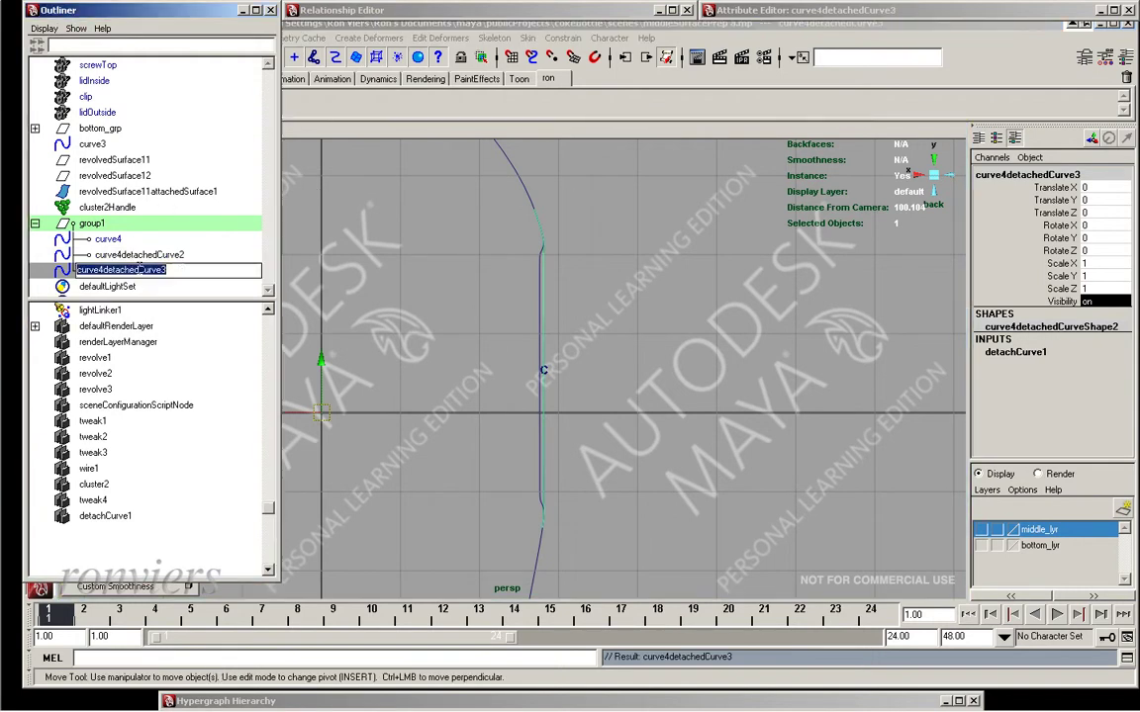
{"action": "mouse_move", "coordinate": [165, 270]}
{"action": "left_mouse_down"}
{"action": "mouse_move", "coordinate": [109, 269]}
{"action": "mouse_move", "coordinate": [87, 255]}
{"action": "left_mouse_up"}
{"action": "type", "text": "subBase"}
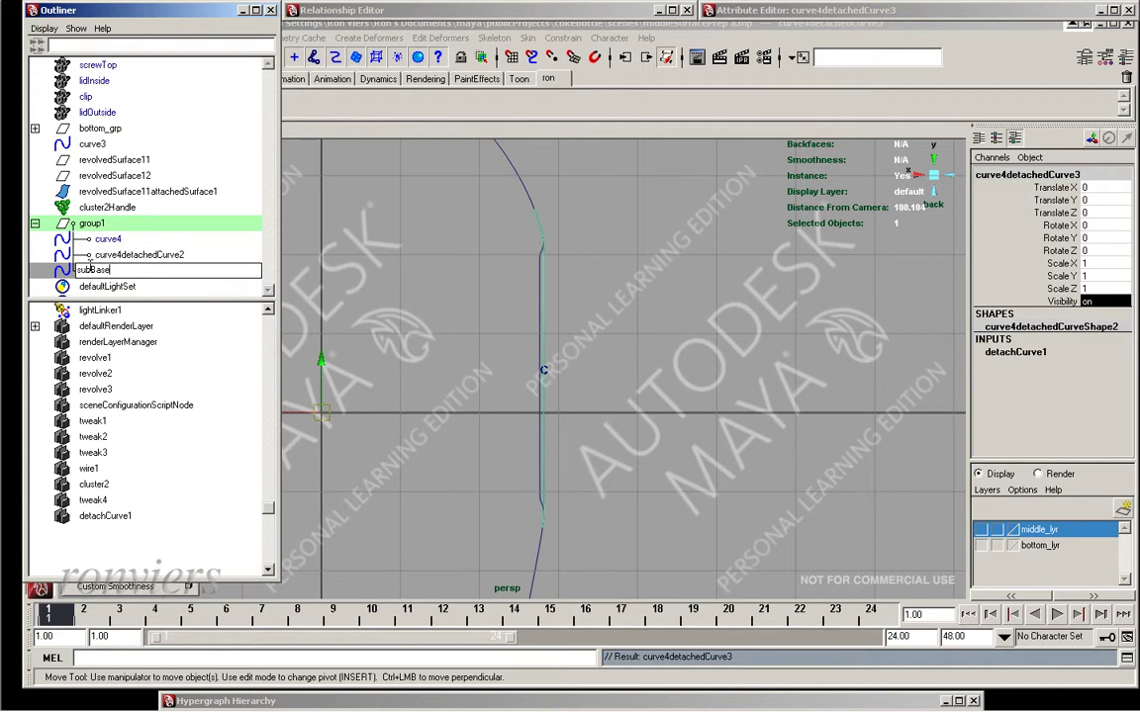
{"action": "key", "text": "Return"}
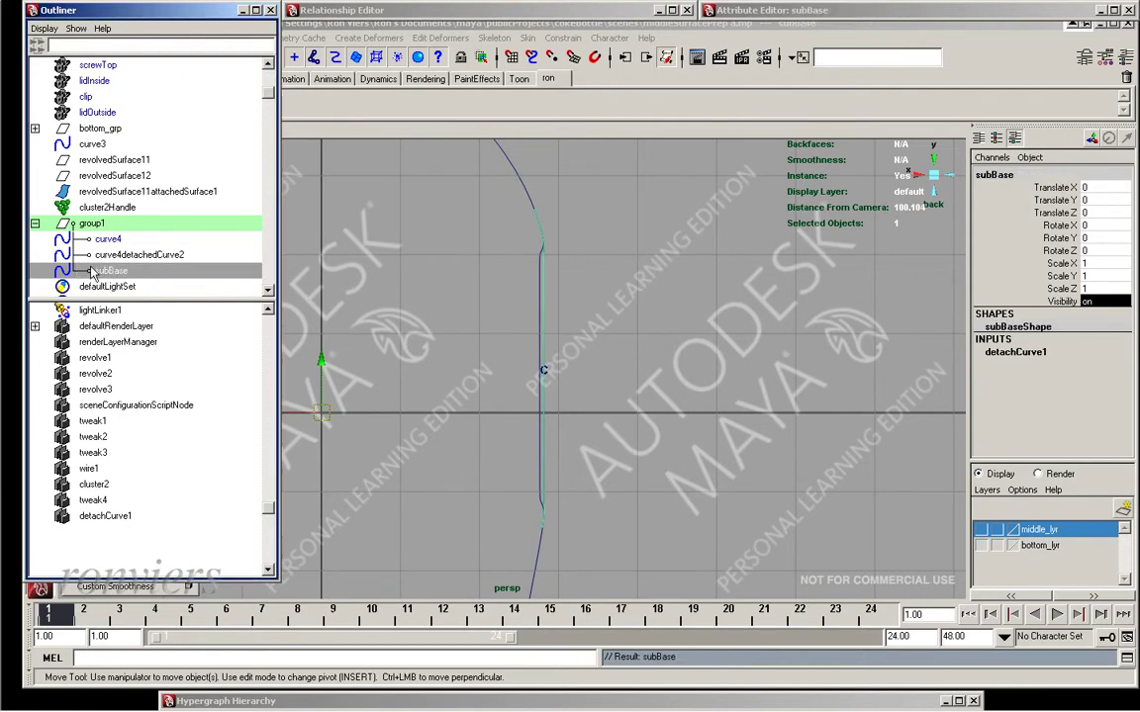
{"action": "left_click", "coordinate": [577, 349], "text": "alt"}
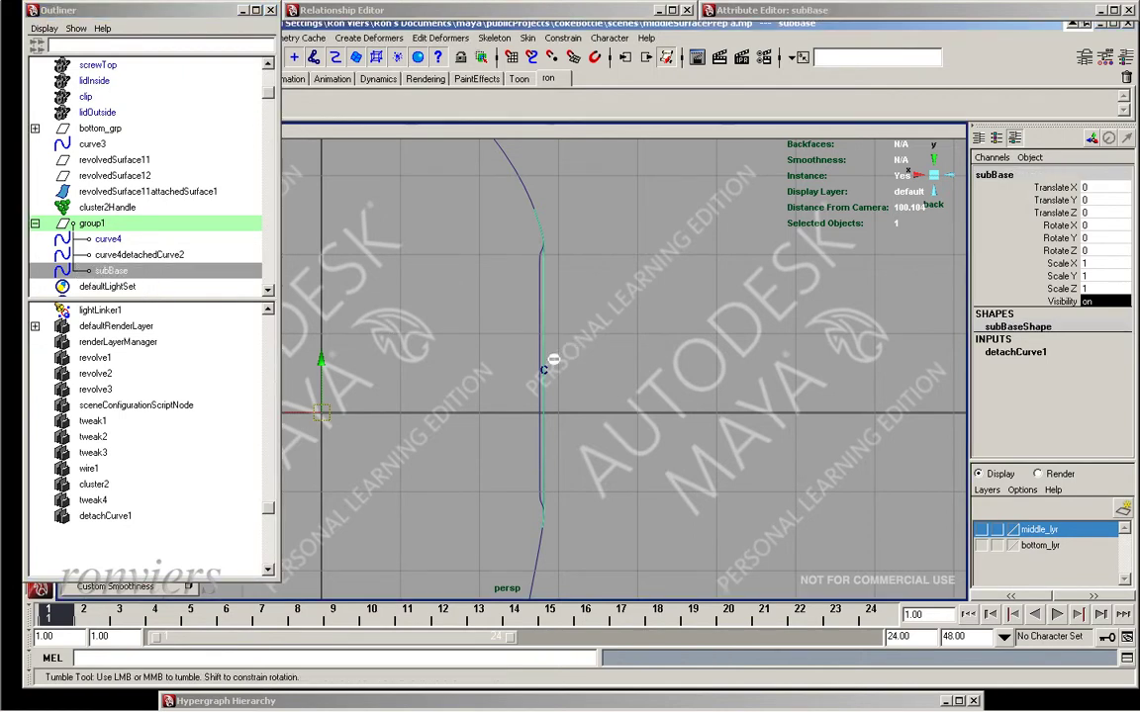
{"action": "mouse_move", "coordinate": [935, 175]}
{"action": "left_mouse_down", "text": "alt"}
{"action": "mouse_move", "coordinate": [826, 284]}
{"action": "mouse_move", "coordinate": [728, 248]}
{"action": "left_mouse_up", "text": "alt"}
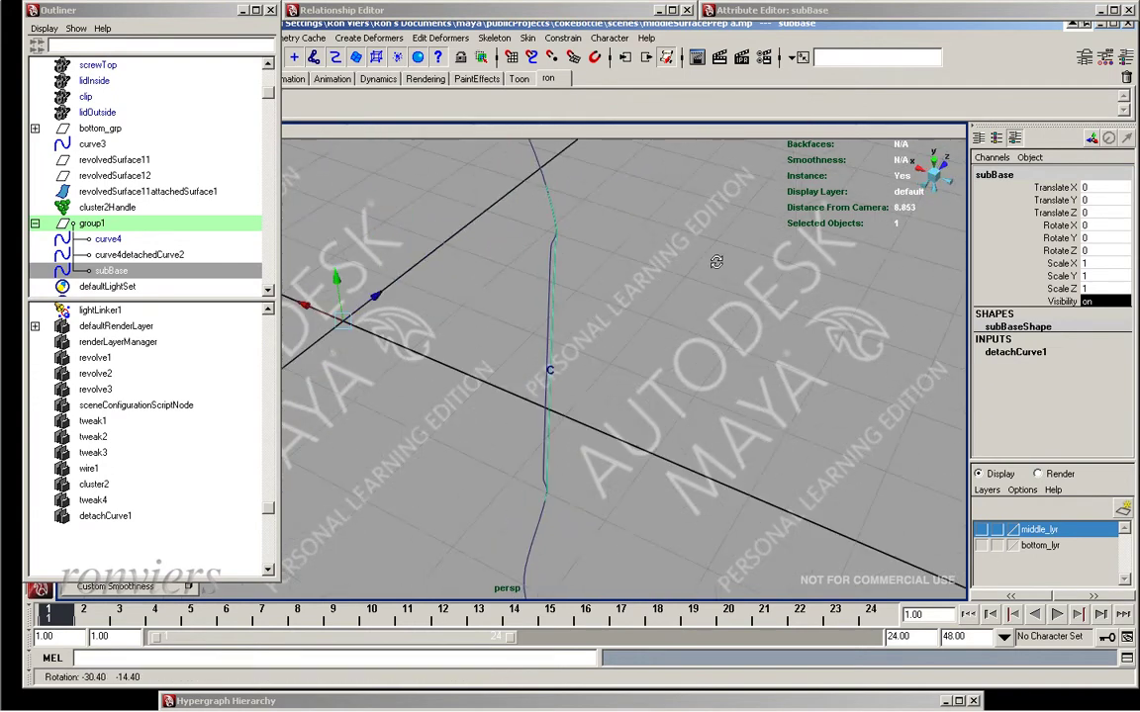
{"action": "left_click_drag", "start_coordinate": [648, 183], "coordinate": [545, 197], "text": "alt"}
Move curve3 aside to compare it with the detached pieces
{"action": "left_click", "coordinate": [99, 516]}
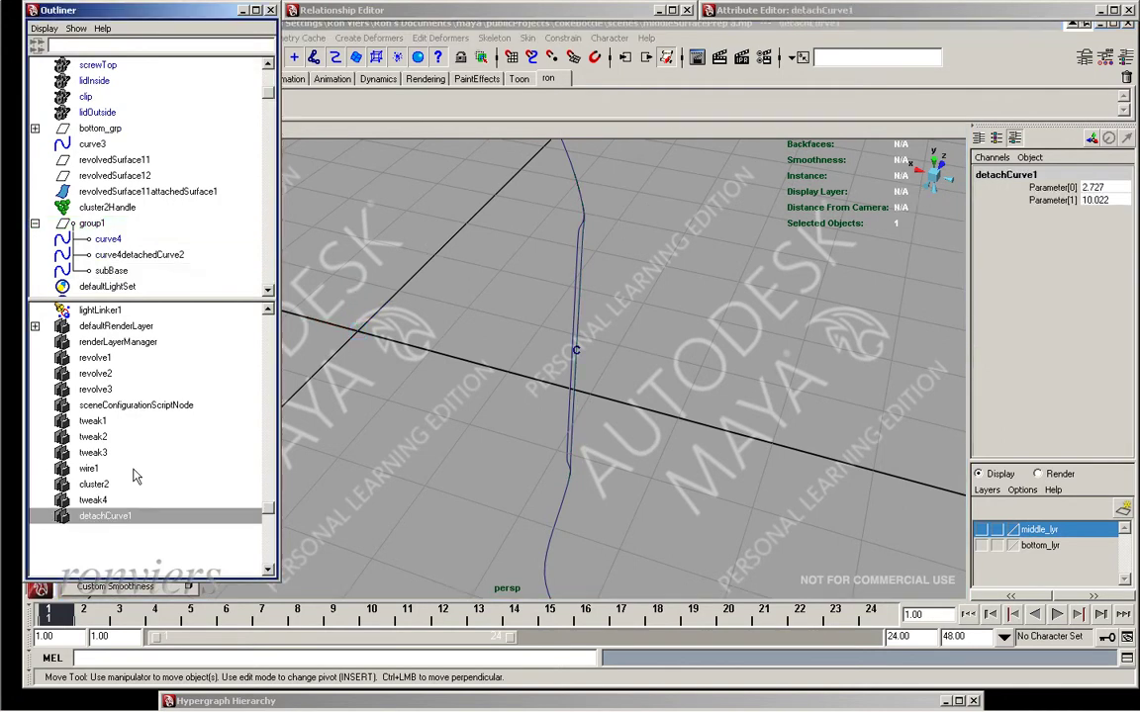
{"action": "left_click", "coordinate": [516, 240]}
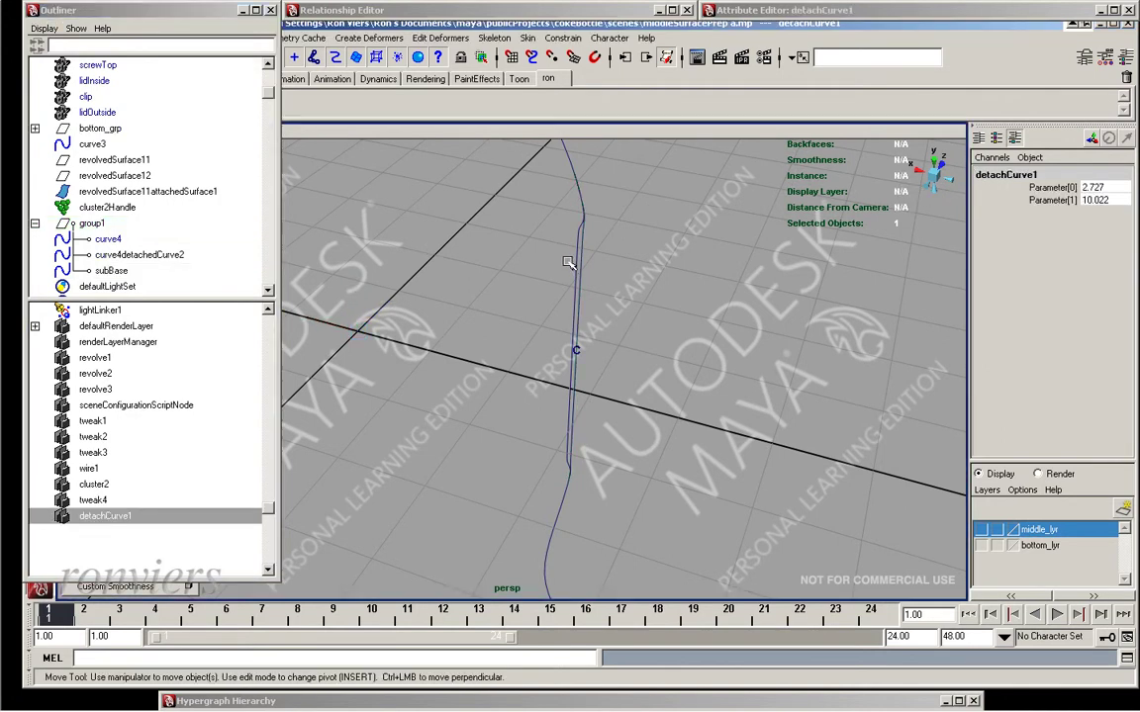
{"action": "left_click", "coordinate": [578, 271]}
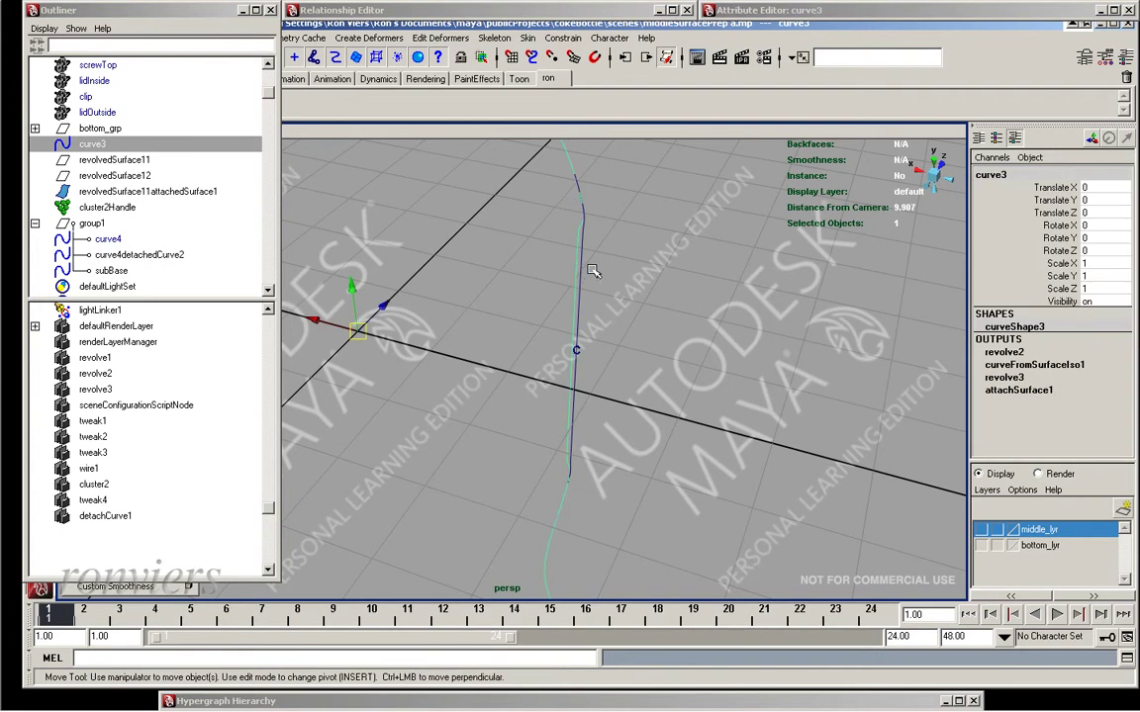
{"action": "left_click_drag", "start_coordinate": [317, 321], "coordinate": [463, 275]}
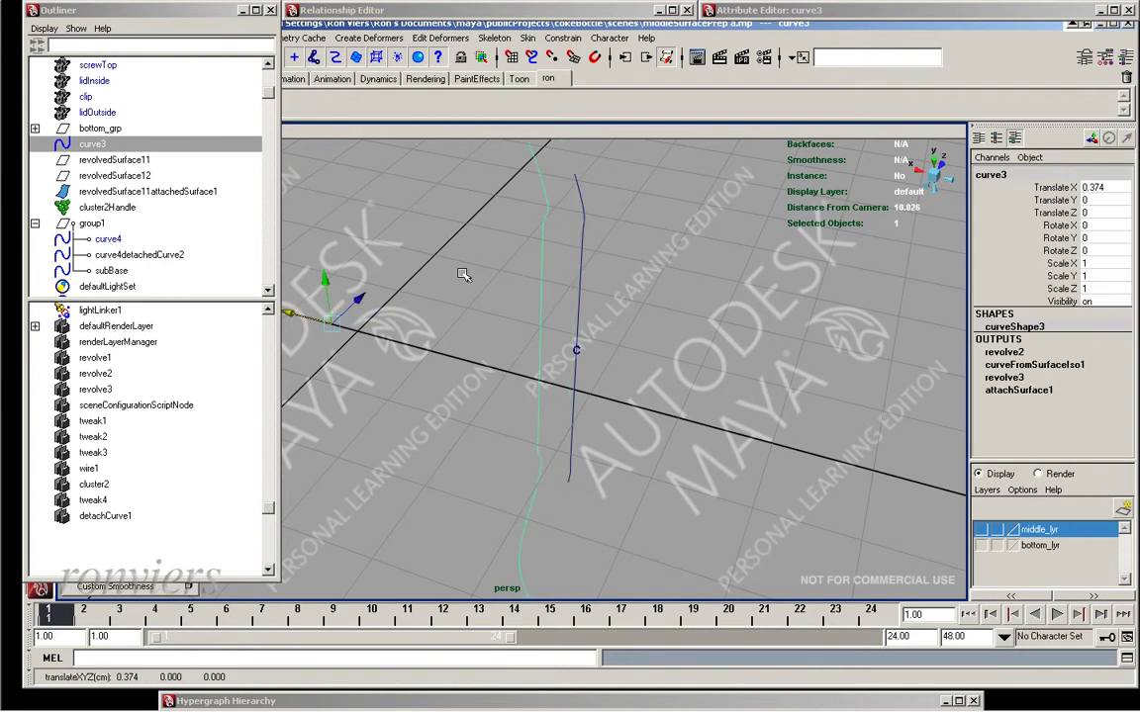
Set detachCurve1's Parameter[0] to 2.777 and Parameter[1] to 10.942
{"action": "left_click", "coordinate": [131, 515]}
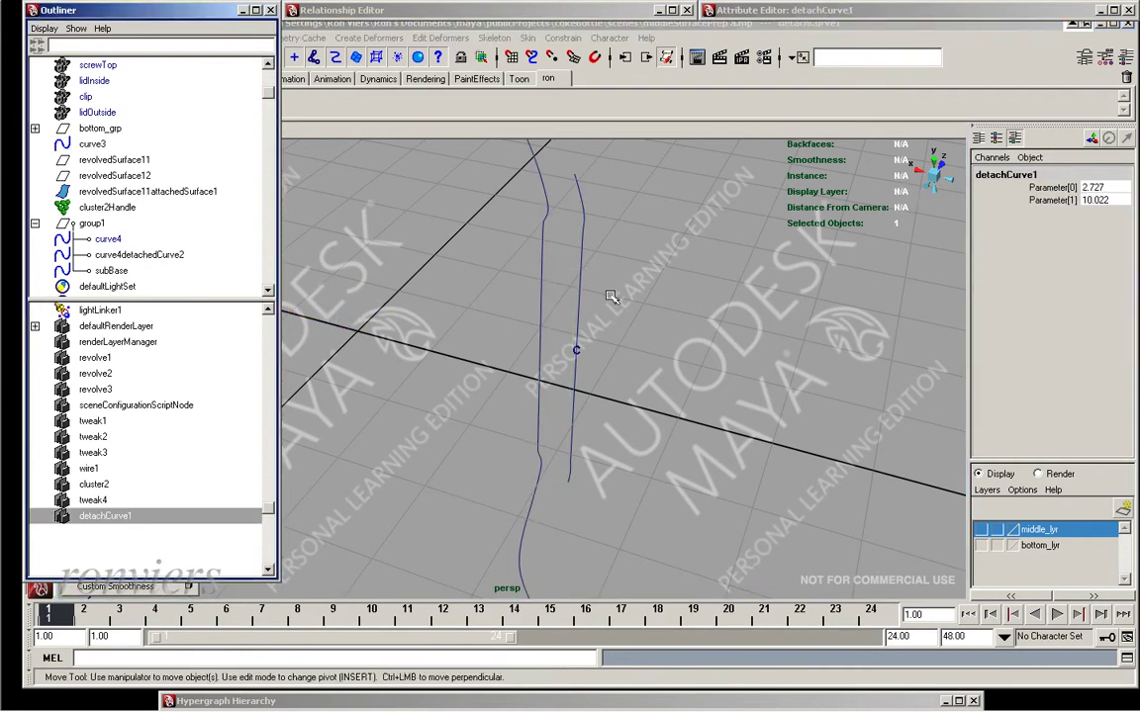
{"action": "left_click", "coordinate": [1051, 187]}
{"action": "mouse_move", "coordinate": [681, 247]}
{"action": "middle_mouse_down"}
{"action": "mouse_move", "coordinate": [832, 319]}
{"action": "mouse_move", "coordinate": [824, 331]}
{"action": "middle_mouse_up"}
{"action": "left_click", "coordinate": [1051, 199]}
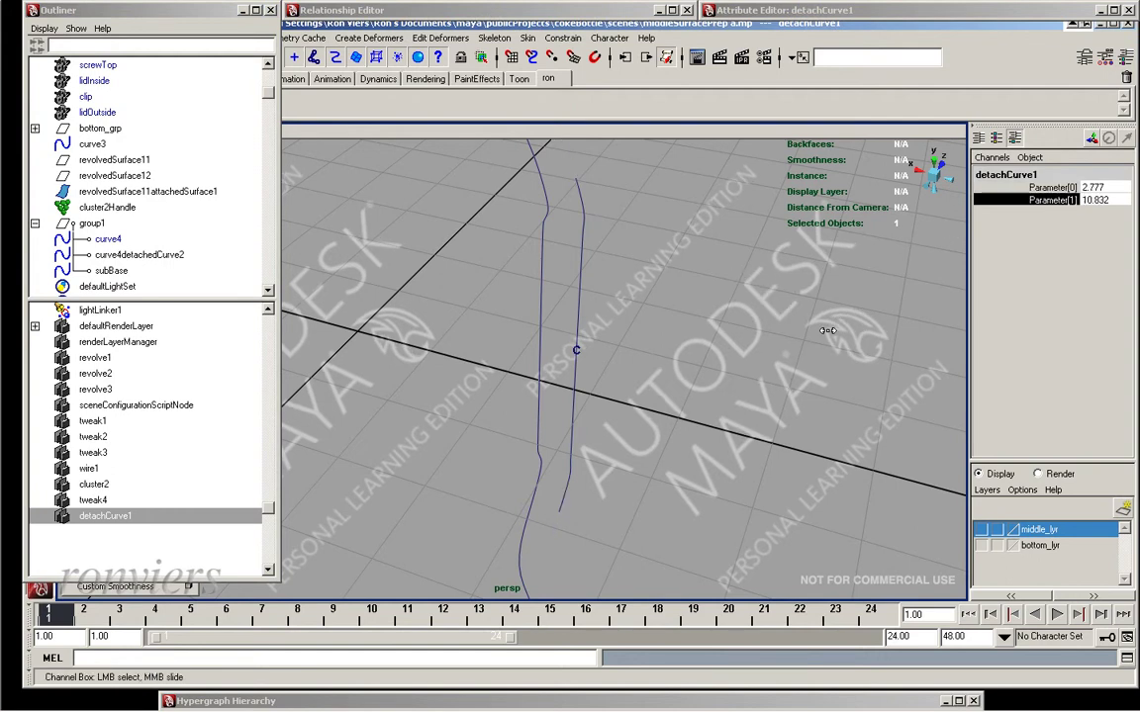
Reset curve3's Translate X to 0 and bring up the Hypergraph hierarchy
{"action": "left_click", "coordinate": [540, 302]}
{"action": "left_click", "coordinate": [1094, 186]}
{"action": "type", "text": "0"}
{"action": "key", "text": "Return"}
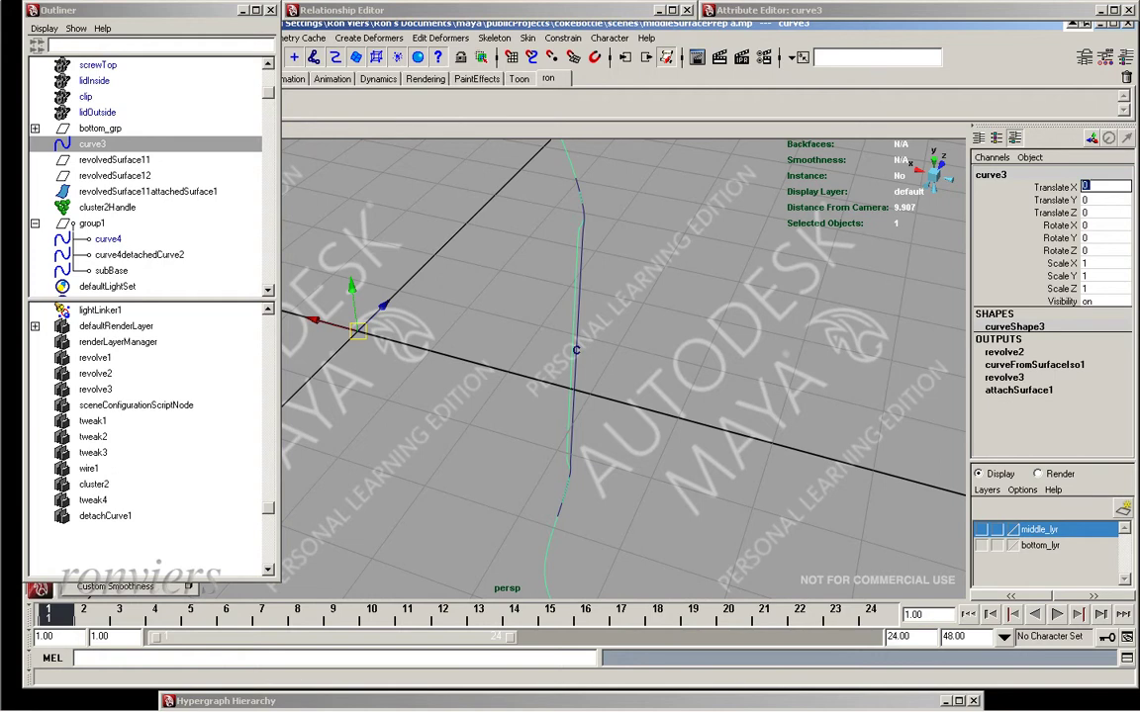
{"action": "double_click", "coordinate": [552, 697]}
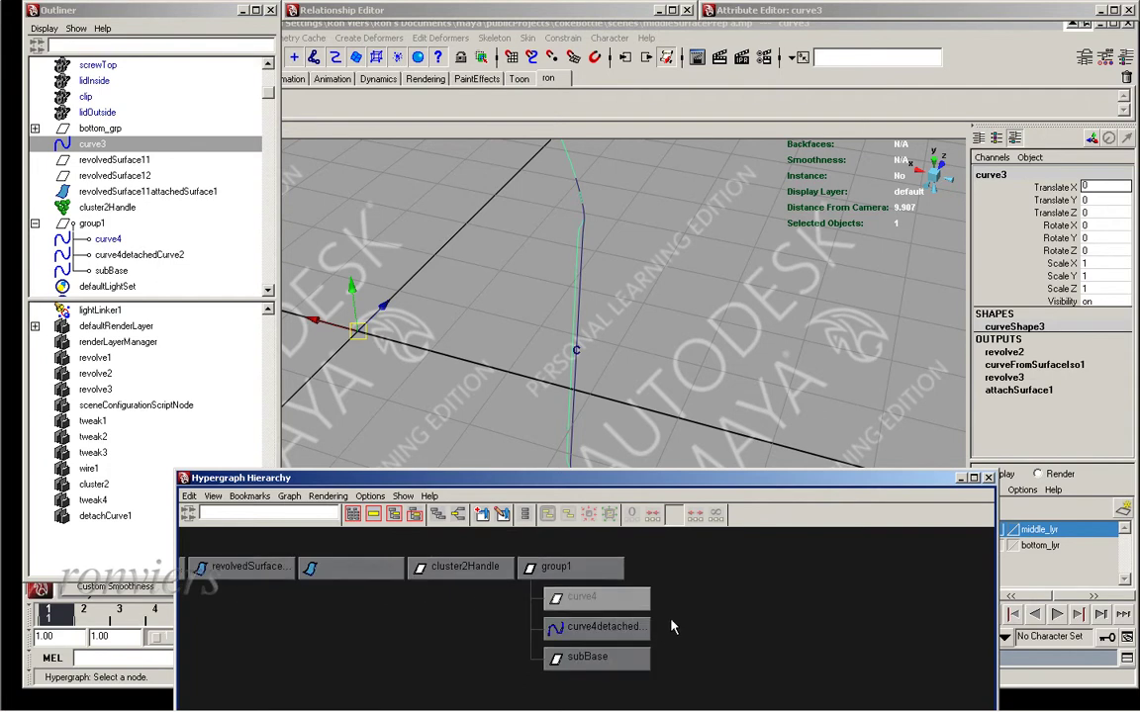
Turn off subBase's Visibility and minimize the Hypergraph to view the bottle surface
{"action": "left_click", "coordinate": [574, 657]}
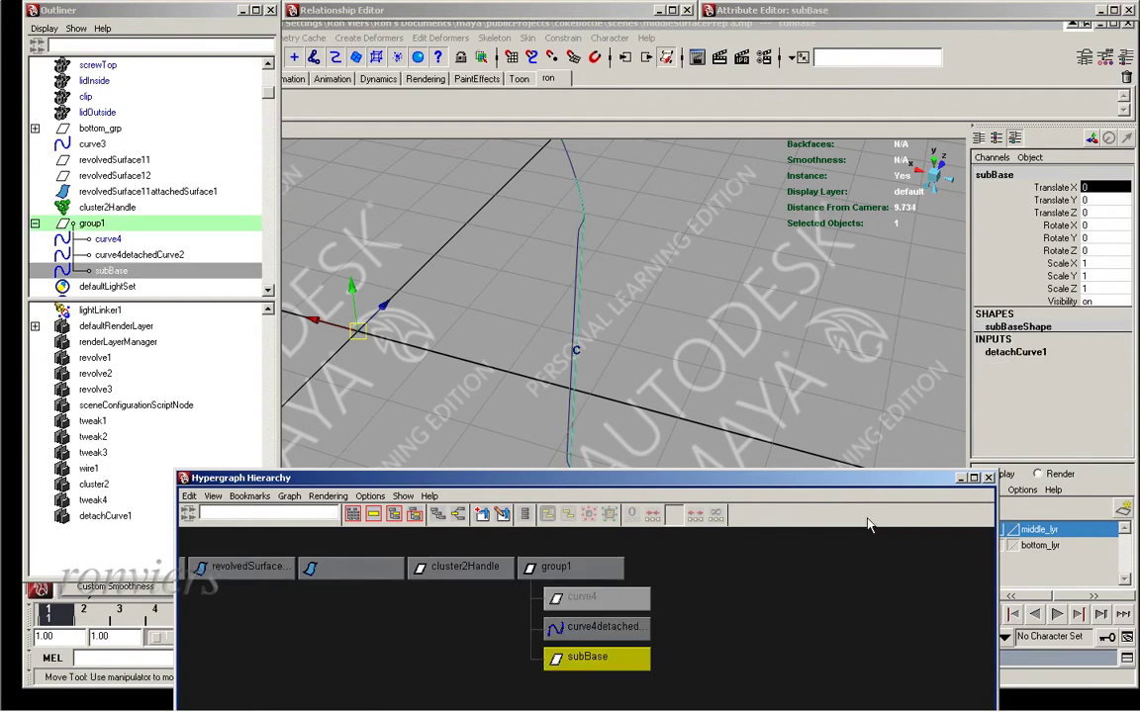
{"action": "left_click", "coordinate": [1106, 300]}
{"action": "type", "text": "0"}
{"action": "key", "text": "Return"}
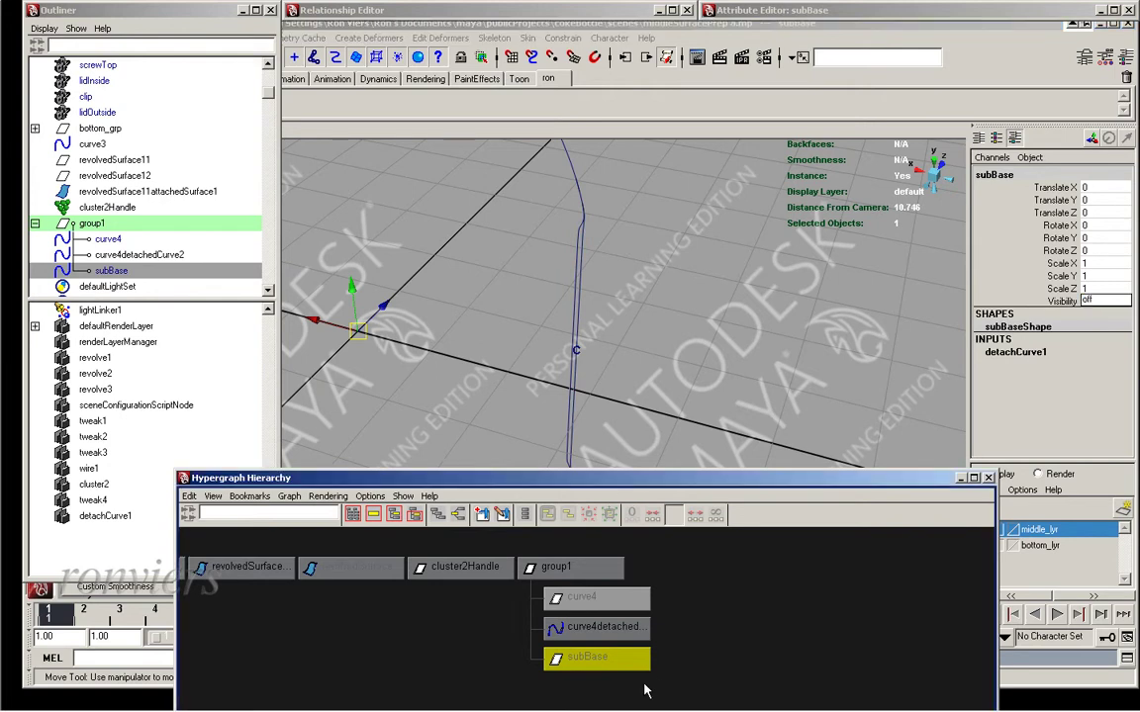
{"action": "left_click", "coordinate": [960, 478]}
{"action": "mouse_move", "coordinate": [876, 473]}
{"action": "left_mouse_down", "text": "alt"}
{"action": "mouse_move", "coordinate": [592, 450]}
{"action": "mouse_move", "coordinate": [667, 348]}
{"action": "mouse_move", "coordinate": [573, 287]}
{"action": "left_mouse_up", "text": "alt"}
Create a wire deformer on revolvedSurface11attachedSurface1 using curve4detachedCurve2 as the wire
{"action": "left_click", "coordinate": [391, 265]}
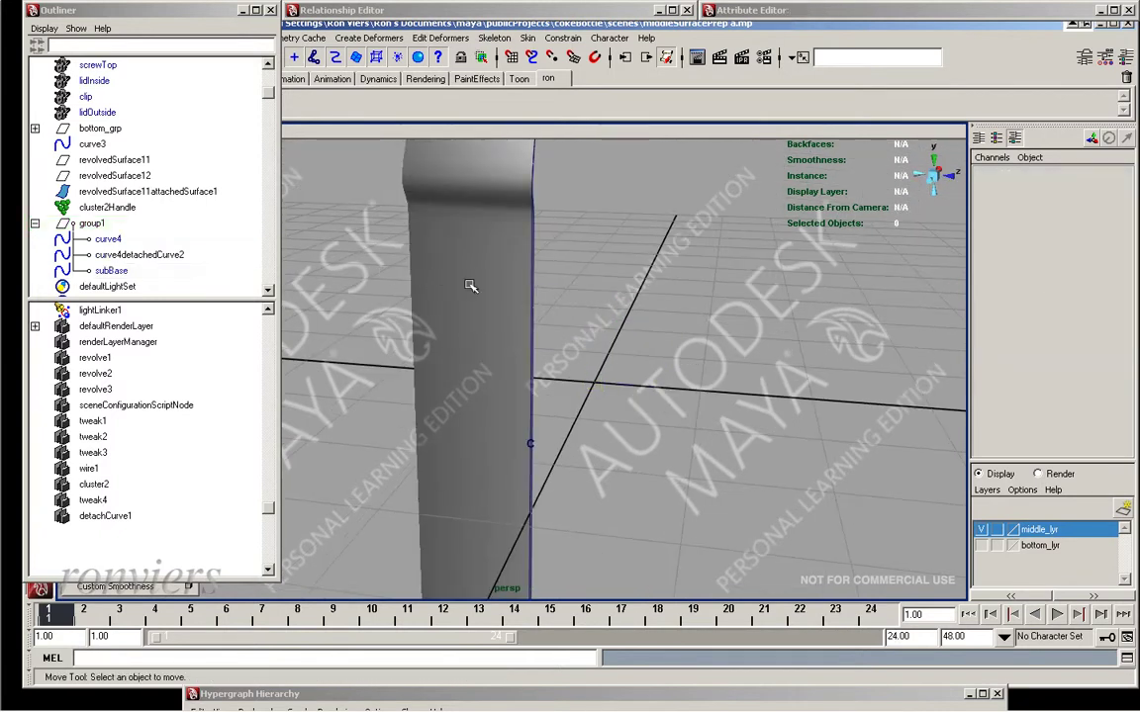
{"action": "left_click_drag", "start_coordinate": [438, 259], "coordinate": [478, 247], "text": "alt"}
{"action": "left_click", "coordinate": [475, 246]}
{"action": "left_click_drag", "start_coordinate": [572, 251], "coordinate": [599, 294], "text": "alt"}
{"action": "key", "text": "space"}
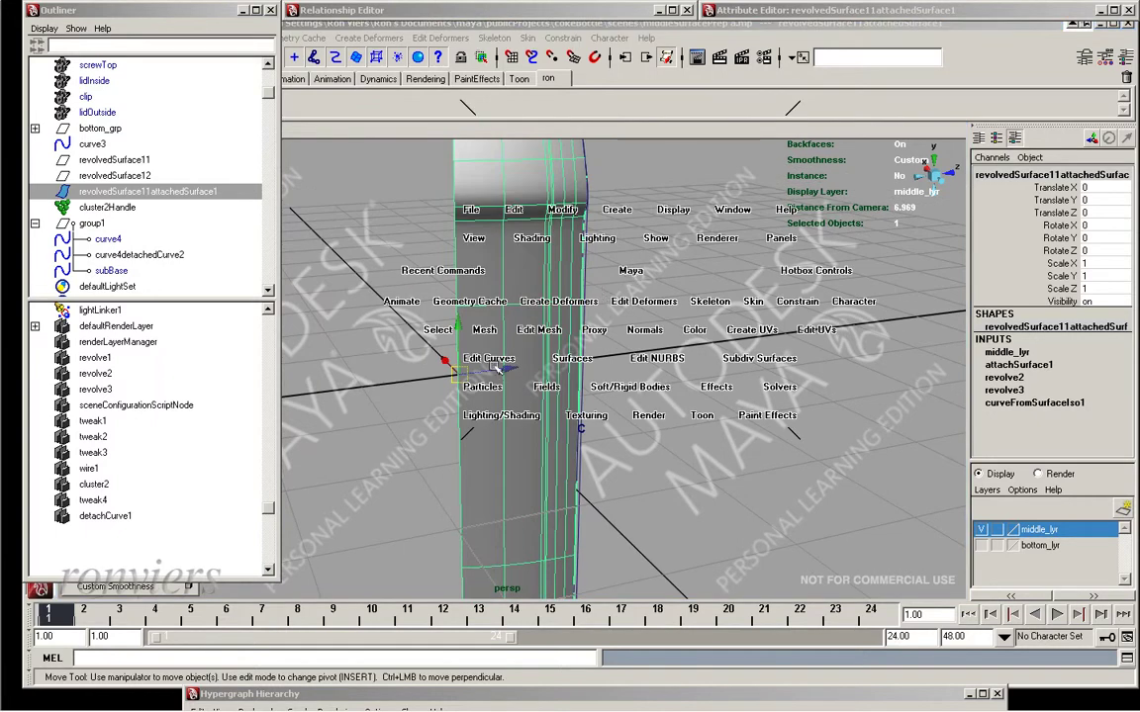
{"action": "left_click", "coordinate": [546, 301]}
{"action": "left_click", "coordinate": [594, 422]}
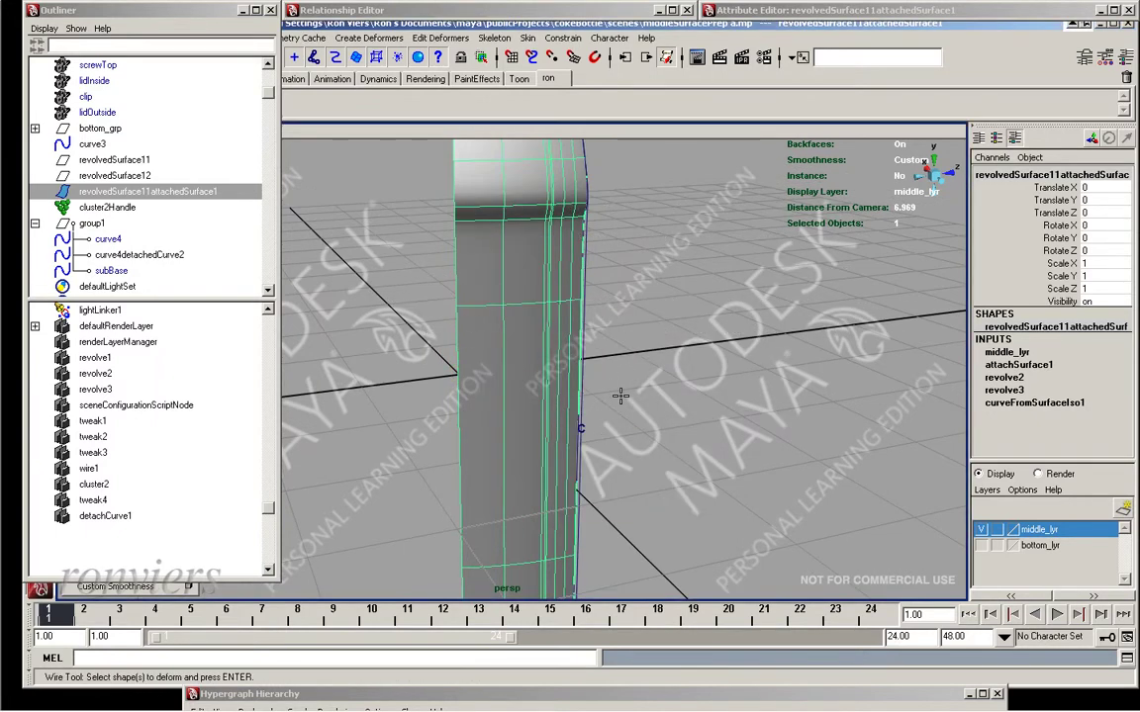
{"action": "key", "text": "Return"}
{"action": "mouse_move", "coordinate": [560, 360]}
{"action": "left_mouse_down", "text": "alt"}
{"action": "mouse_move", "coordinate": [561, 376]}
{"action": "mouse_move", "coordinate": [597, 365]}
{"action": "mouse_move", "coordinate": [463, 335]}
{"action": "mouse_move", "coordinate": [572, 305]}
{"action": "left_mouse_up", "text": "alt"}
{"action": "left_click", "coordinate": [558, 377]}
{"action": "key", "text": "Return"}
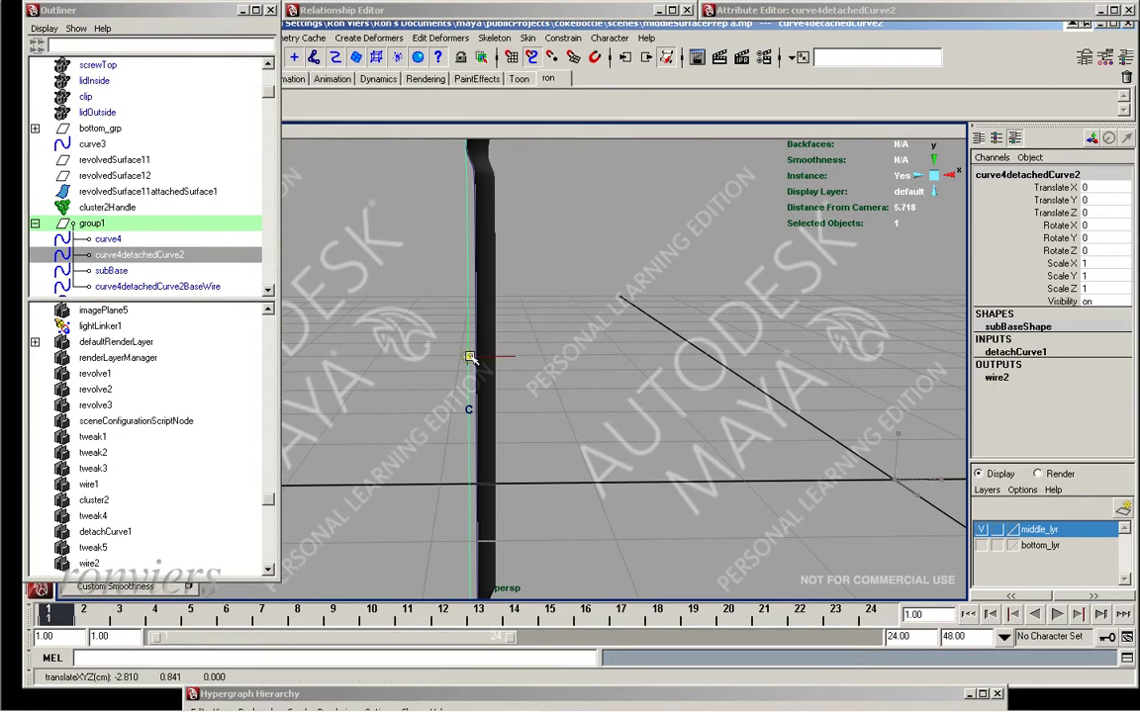
Nudge the wire curve along X to test the deformation
{"action": "mouse_move", "coordinate": [496, 346]}
{"action": "left_mouse_down", "text": "alt"}
{"action": "mouse_move", "coordinate": [526, 366]}
{"action": "mouse_move", "coordinate": [517, 350]}
{"action": "mouse_move", "coordinate": [465, 355]}
{"action": "mouse_move", "coordinate": [500, 348]}
{"action": "left_mouse_up", "text": "alt"}
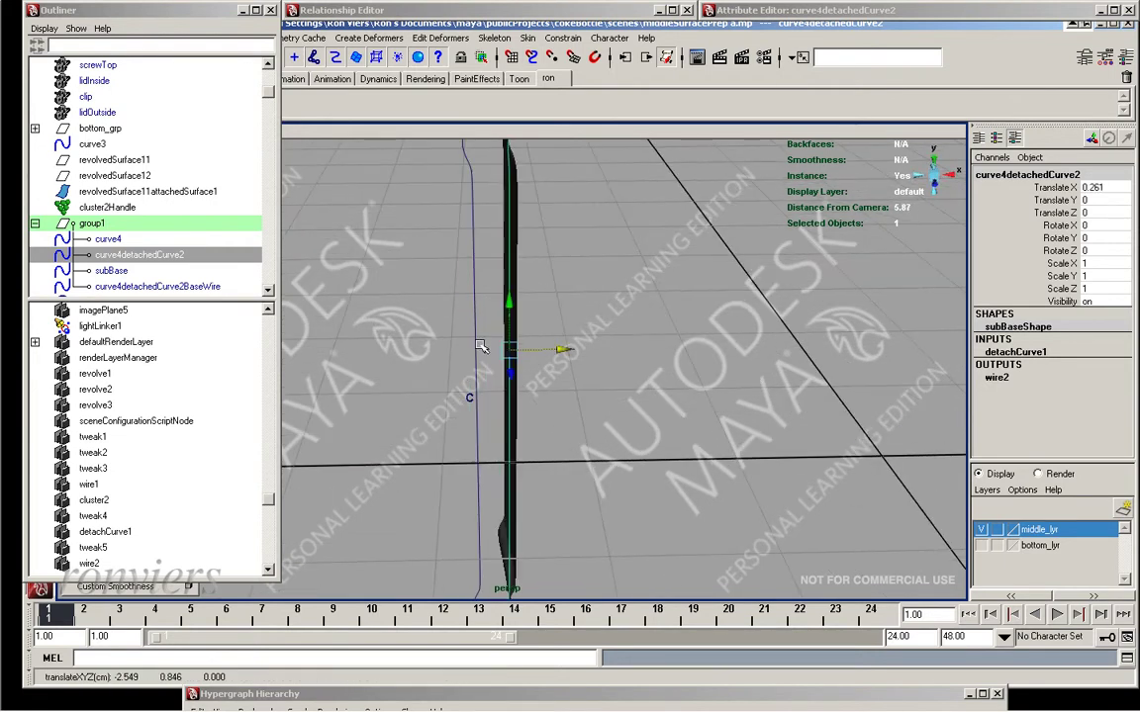
{"action": "middle_click_drag", "start_coordinate": [478, 350], "coordinate": [496, 344]}
{"action": "mouse_move", "coordinate": [585, 262]}
{"action": "left_mouse_down", "text": "alt"}
{"action": "mouse_move", "coordinate": [526, 376]}
{"action": "mouse_move", "coordinate": [634, 351]}
{"action": "mouse_move", "coordinate": [693, 356]}
{"action": "mouse_move", "coordinate": [697, 303]}
{"action": "left_mouse_up", "text": "alt"}
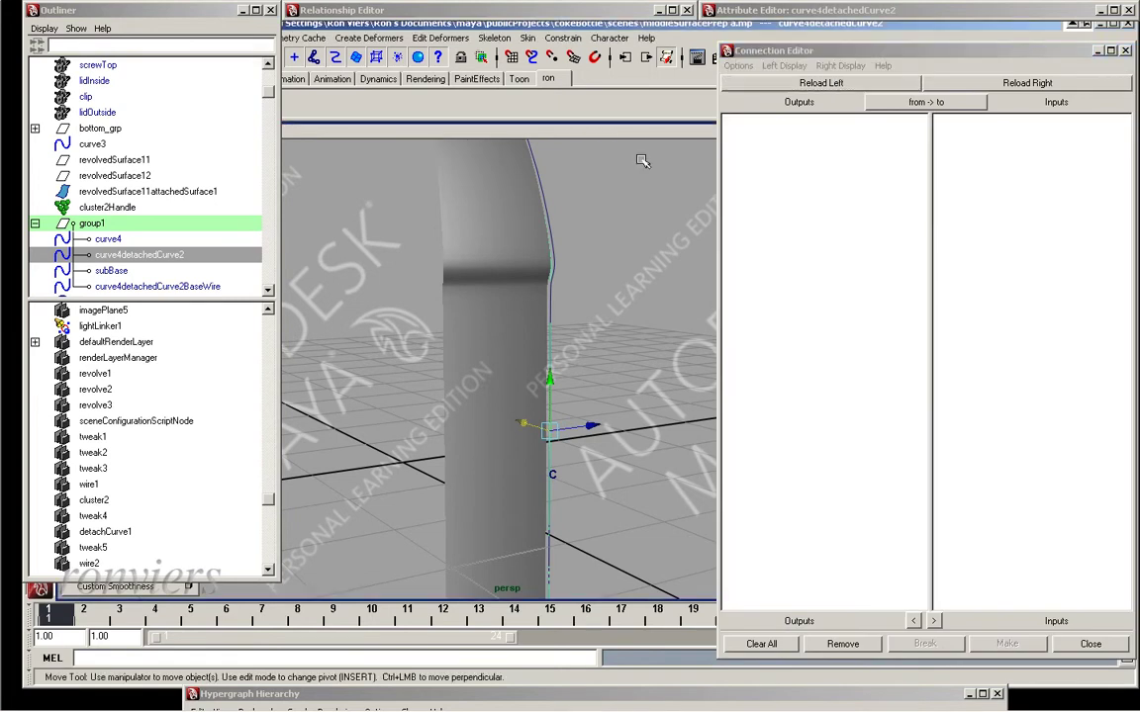
Load wire2 as the Connection Editor target and expand its Base Wire attribute
{"action": "right_click_drag", "start_coordinate": [466, 188], "coordinate": [393, 186], "text": "alt"}
{"action": "left_click_drag", "start_coordinate": [393, 186], "coordinate": [426, 198], "text": "alt"}
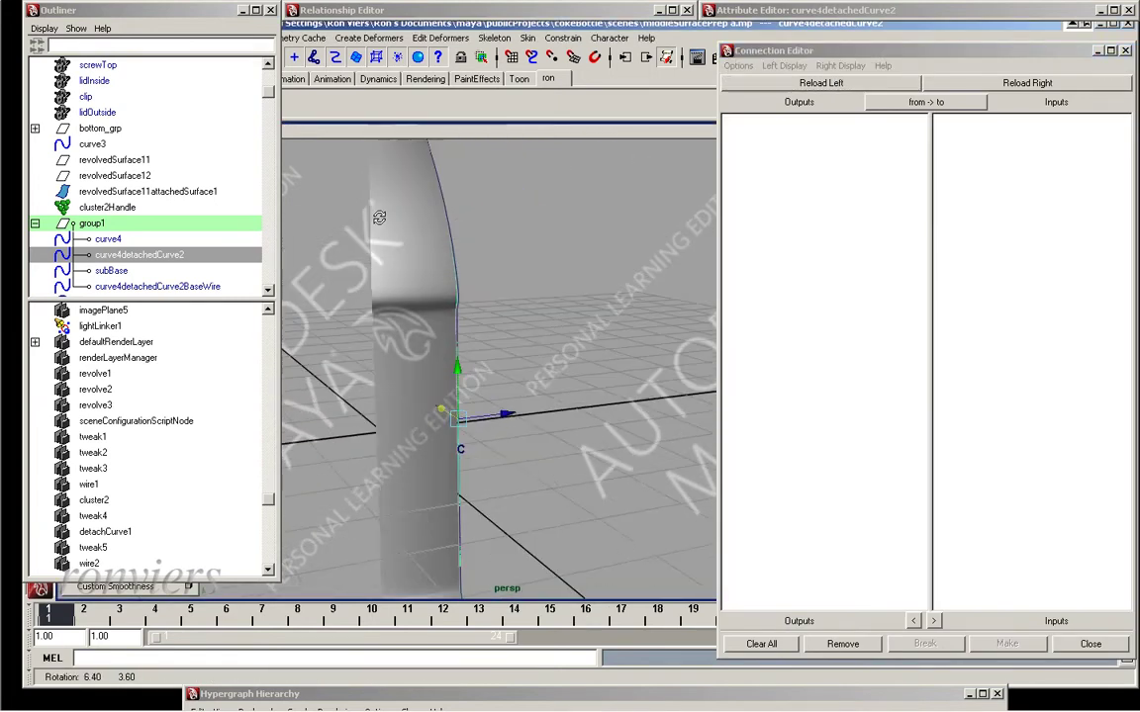
{"action": "scroll", "coordinate": [272, 504], "scroll_direction": "down", "scroll_amount": 3}
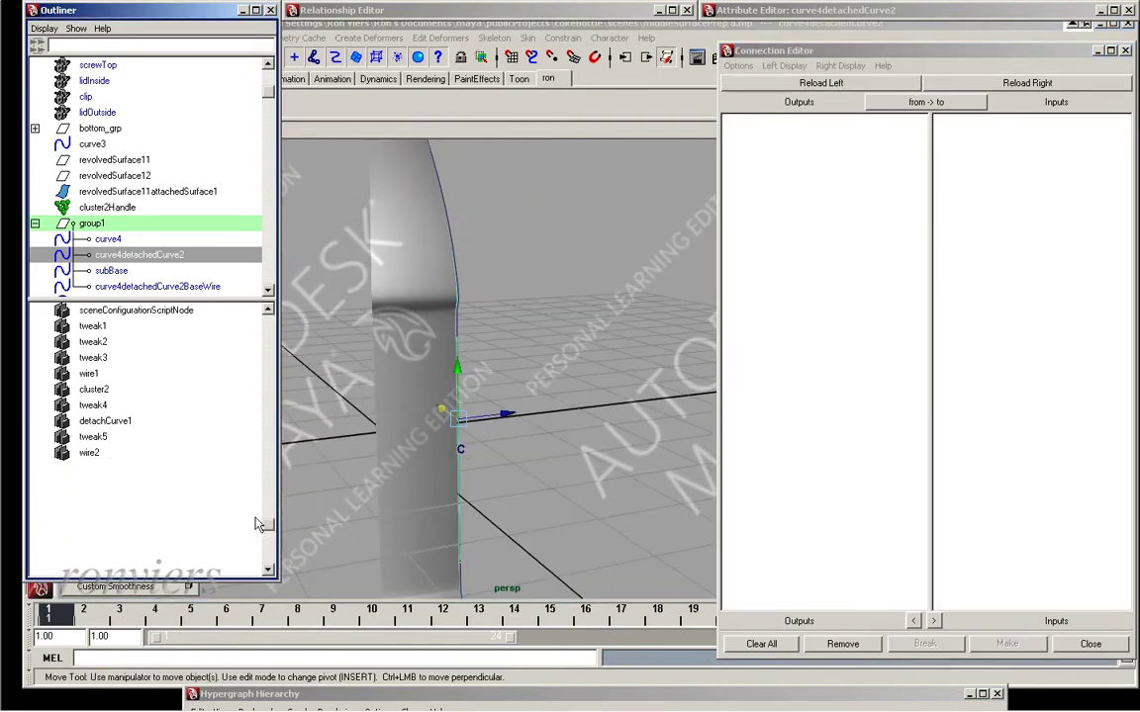
{"action": "left_click", "coordinate": [89, 453]}
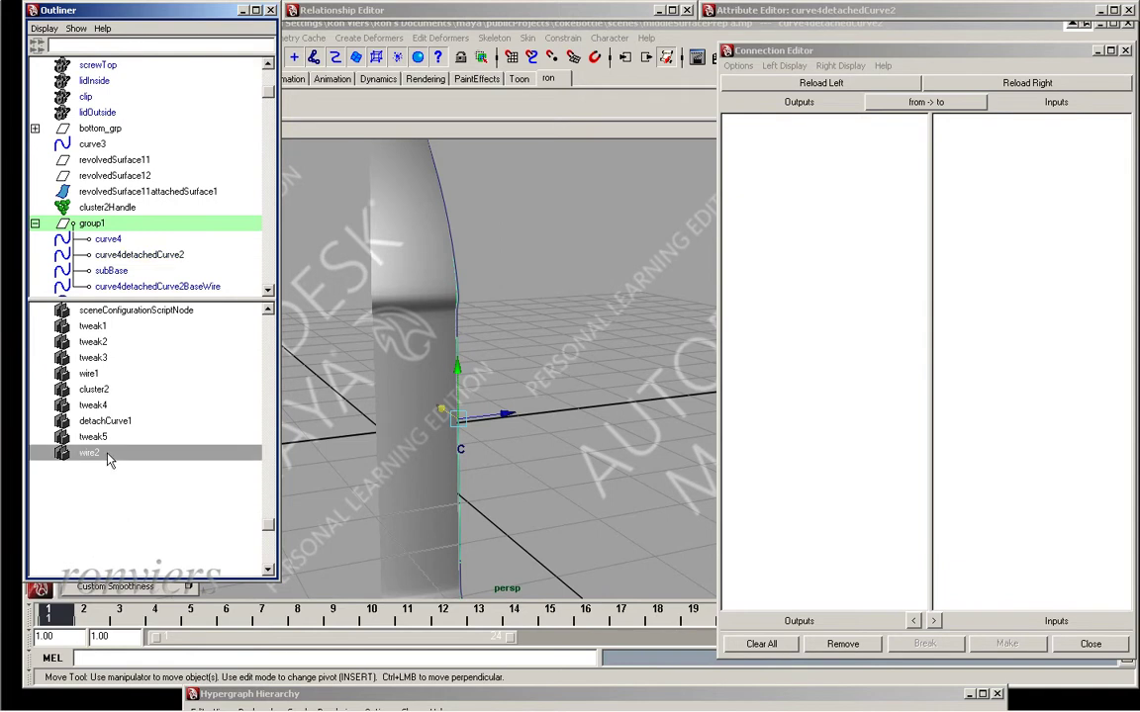
{"action": "left_click", "coordinate": [1057, 87]}
{"action": "left_click", "coordinate": [939, 423]}
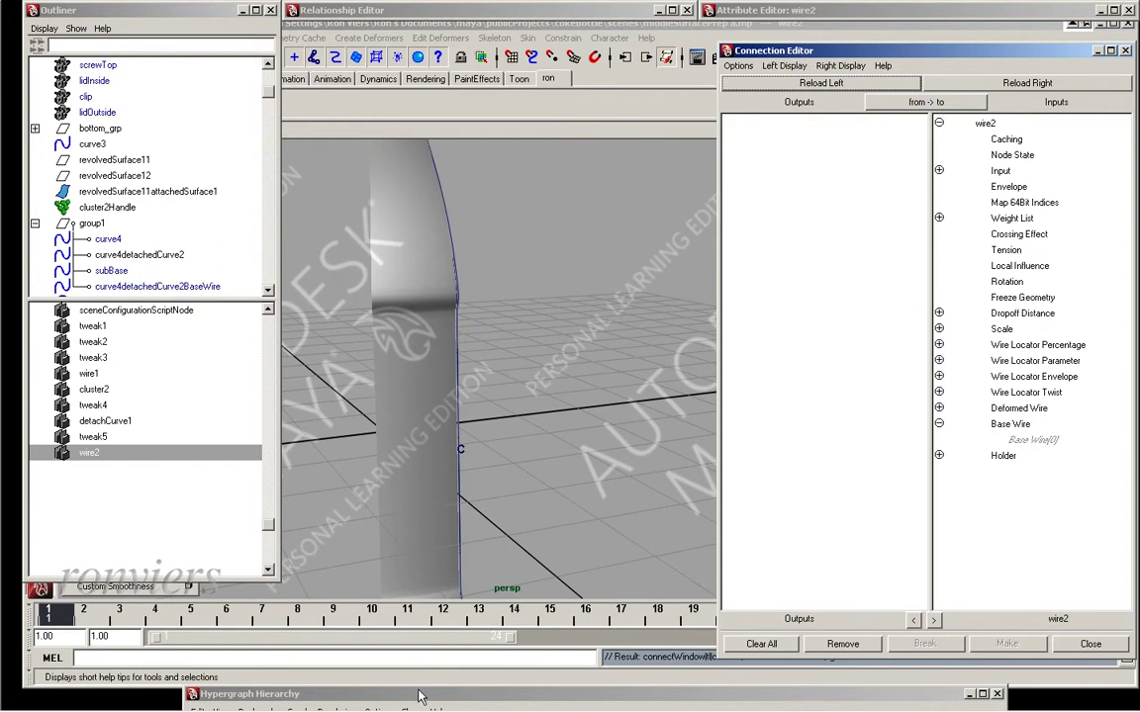
Load subBaseShape from the Hypergraph as the connection source
{"action": "left_click", "coordinate": [297, 694]}
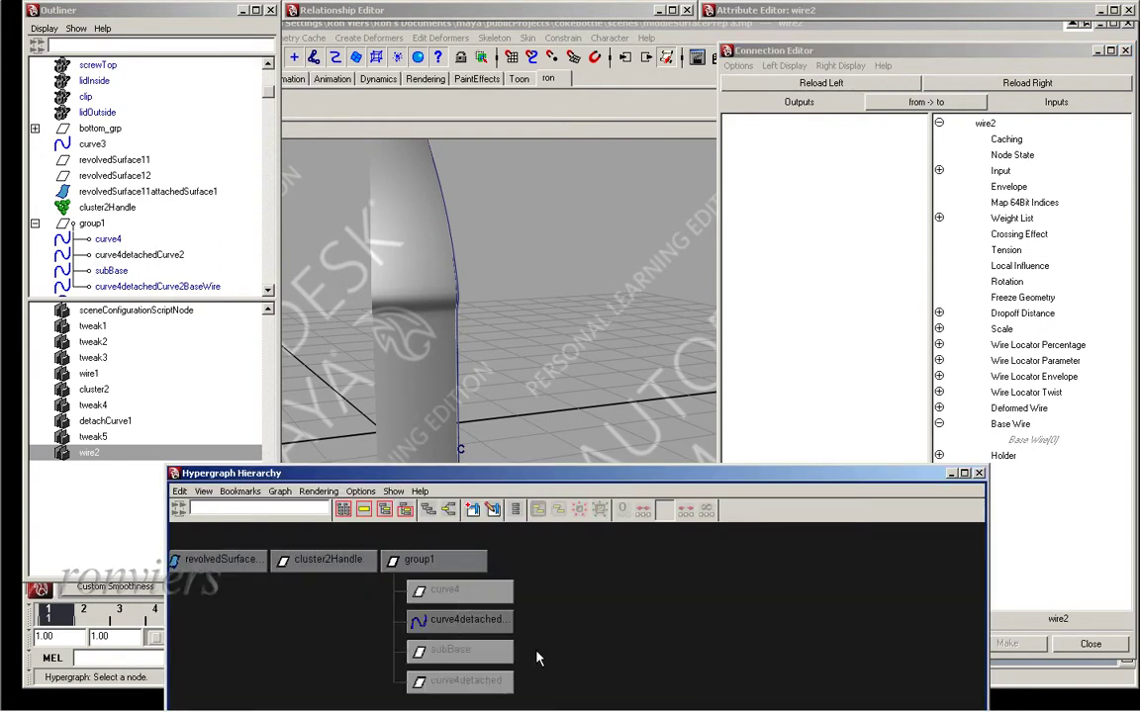
{"action": "left_click", "coordinate": [490, 650]}
{"action": "left_click", "coordinate": [595, 127]}
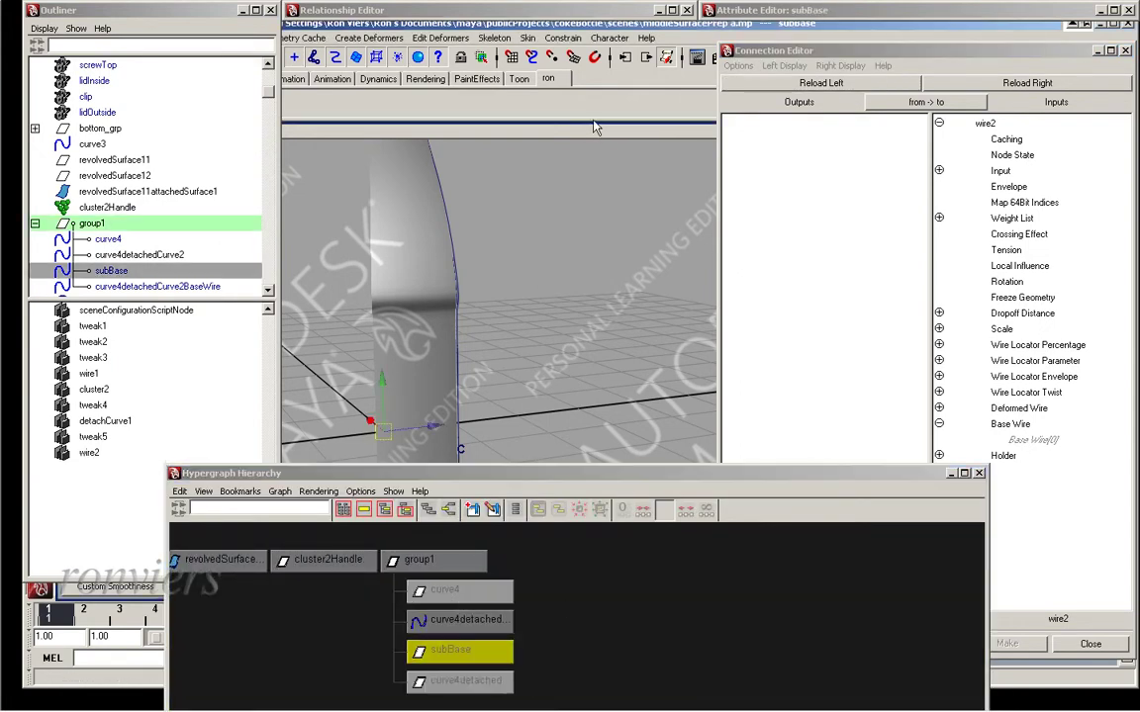
{"action": "left_click", "coordinate": [569, 135]}
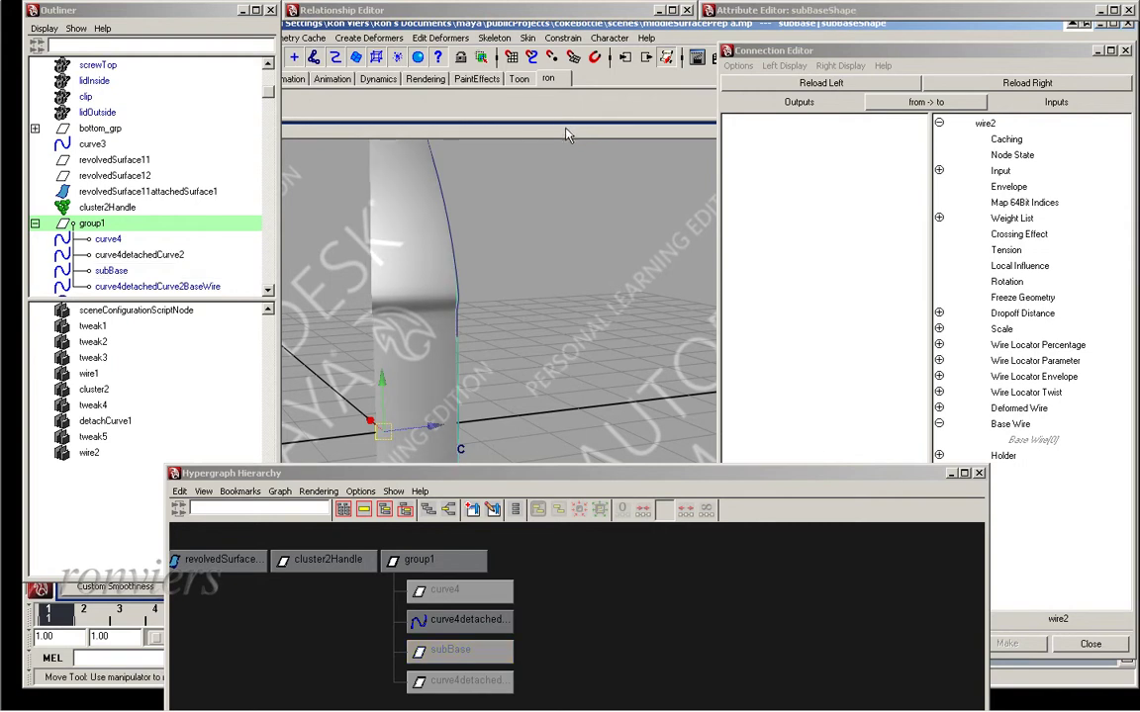
{"action": "middle_click_drag", "start_coordinate": [451, 649], "coordinate": [821, 297]}
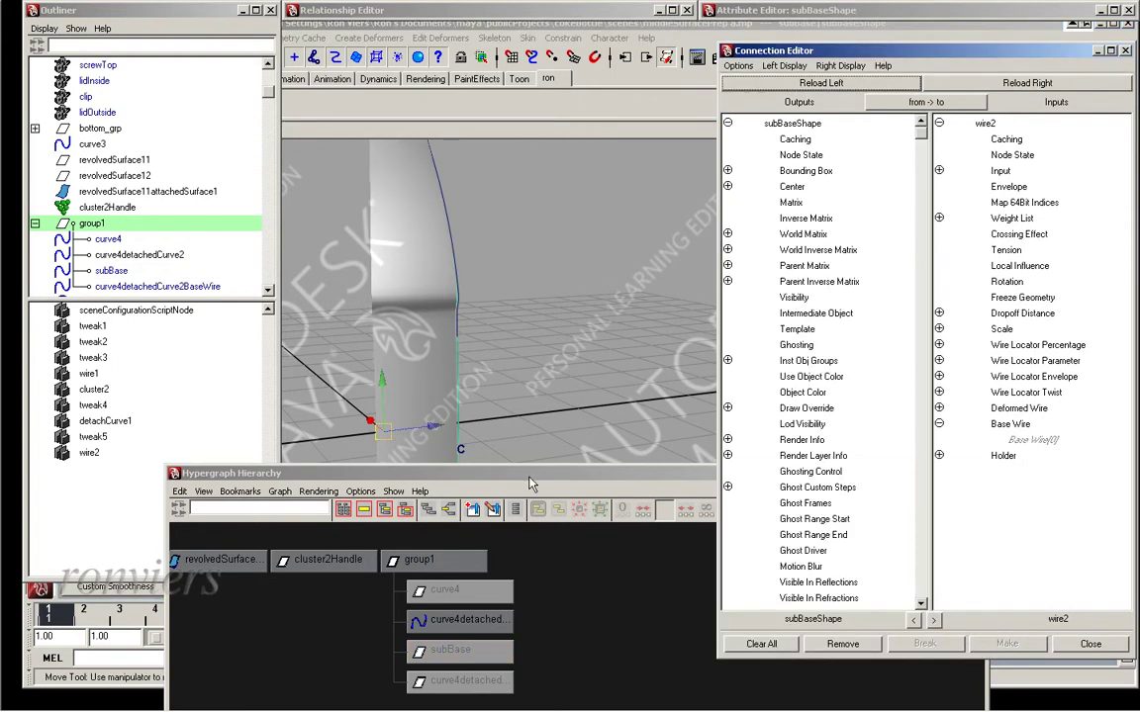
{"action": "left_click", "coordinate": [501, 703]}
{"action": "left_click", "coordinate": [519, 707]}
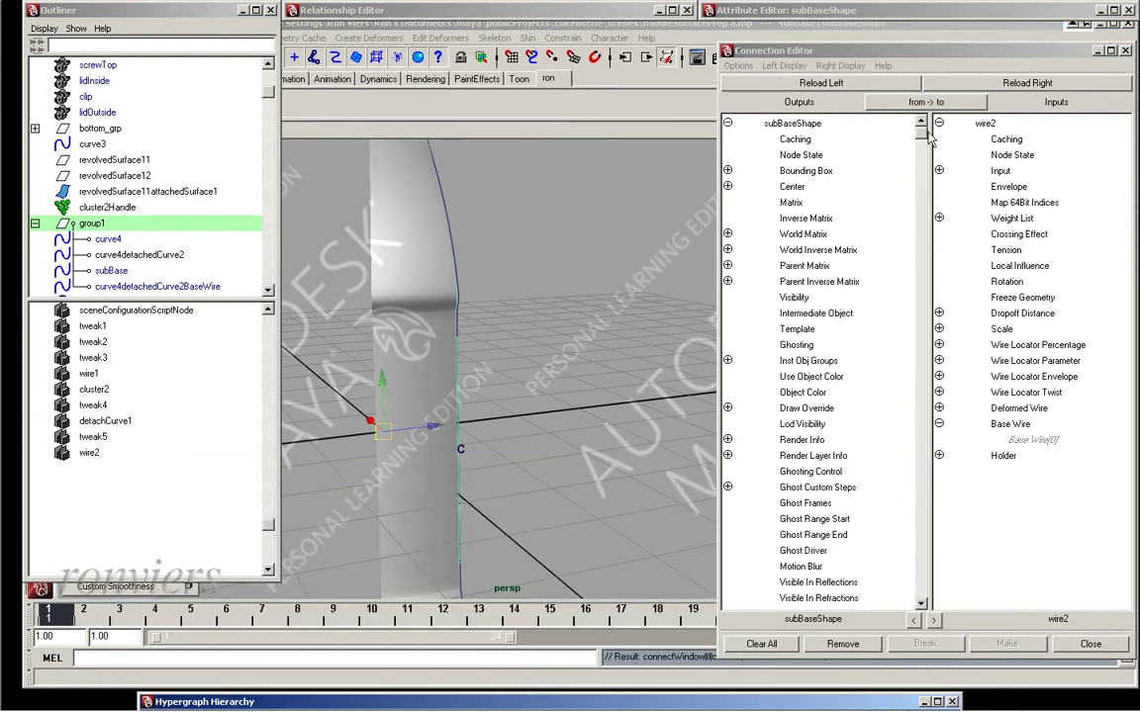
Connect subBaseShape's World Space[1] to wire2's Base Wire[0] and close the editor
{"action": "left_click_drag", "start_coordinate": [923, 133], "coordinate": [902, 466]}
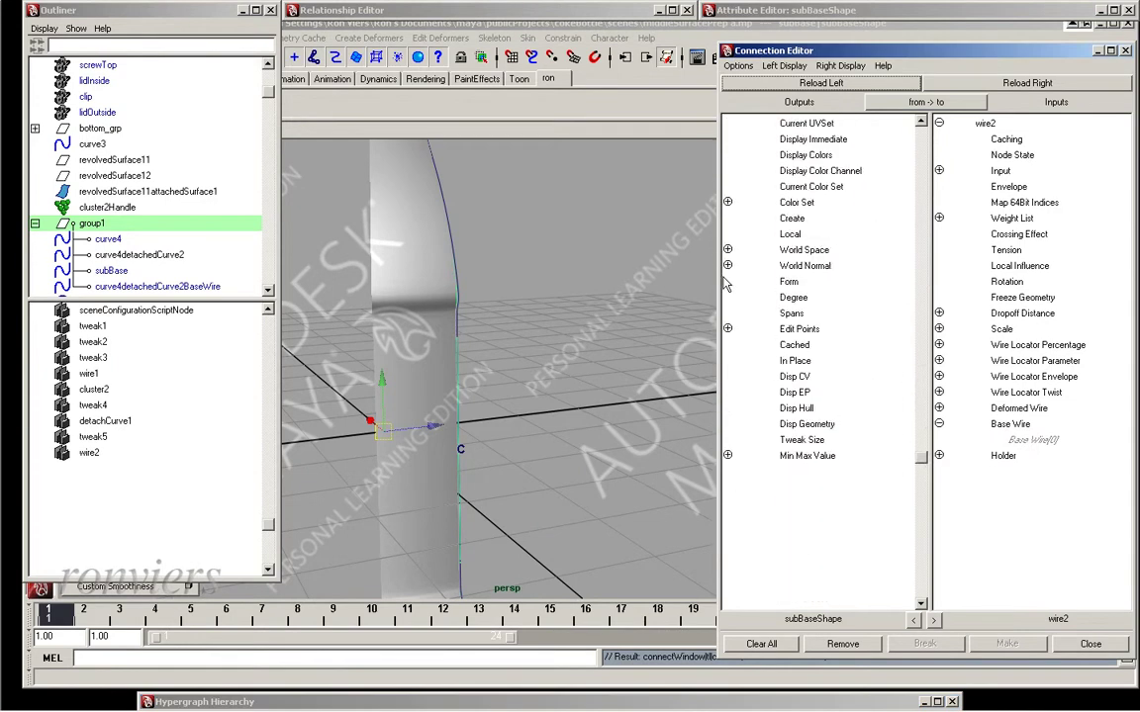
{"action": "left_click", "coordinate": [728, 250]}
{"action": "left_click", "coordinate": [821, 281]}
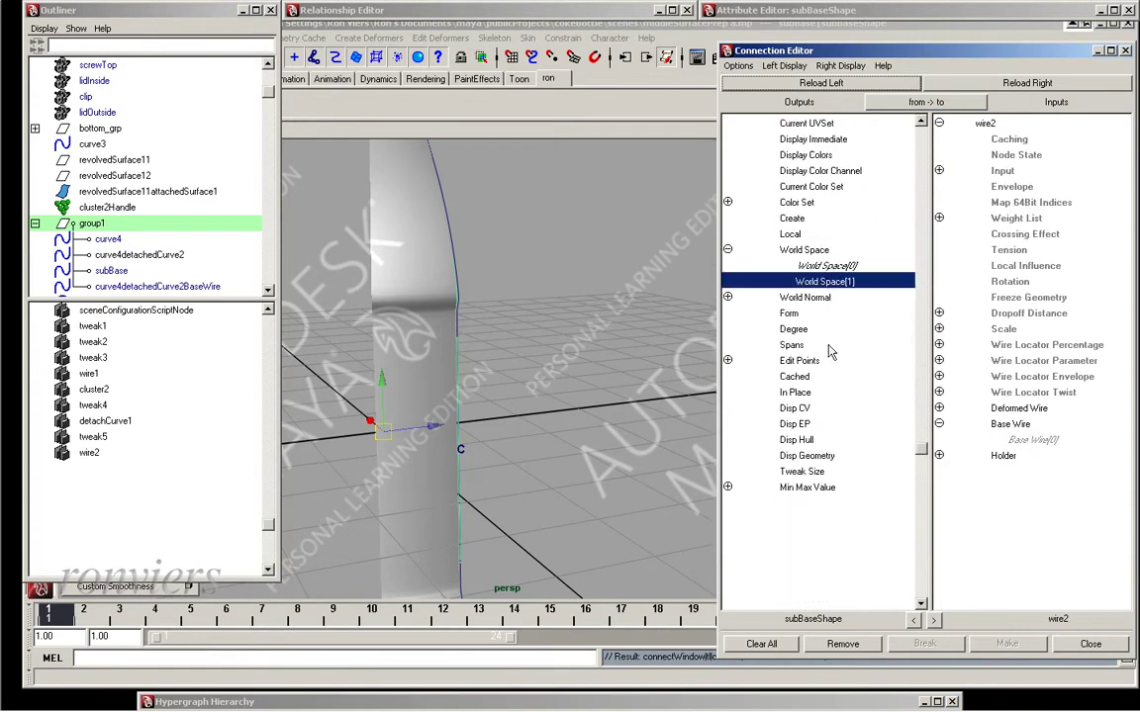
{"action": "left_click", "coordinate": [1028, 443]}
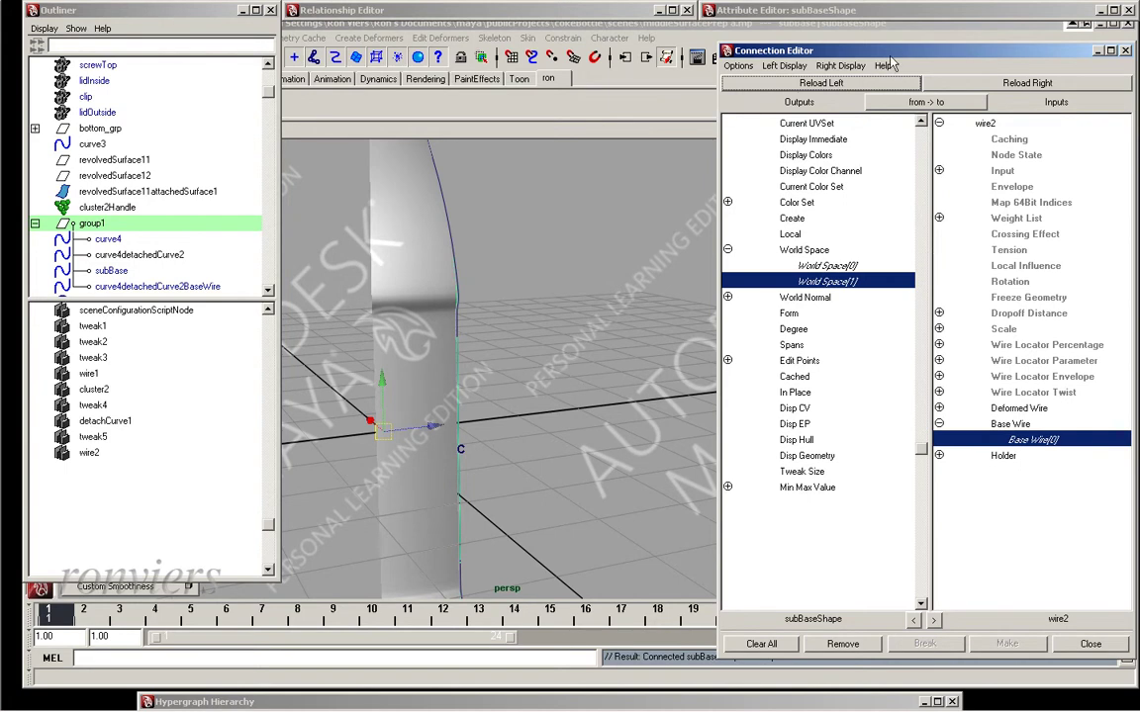
{"action": "left_click", "coordinate": [1091, 644]}
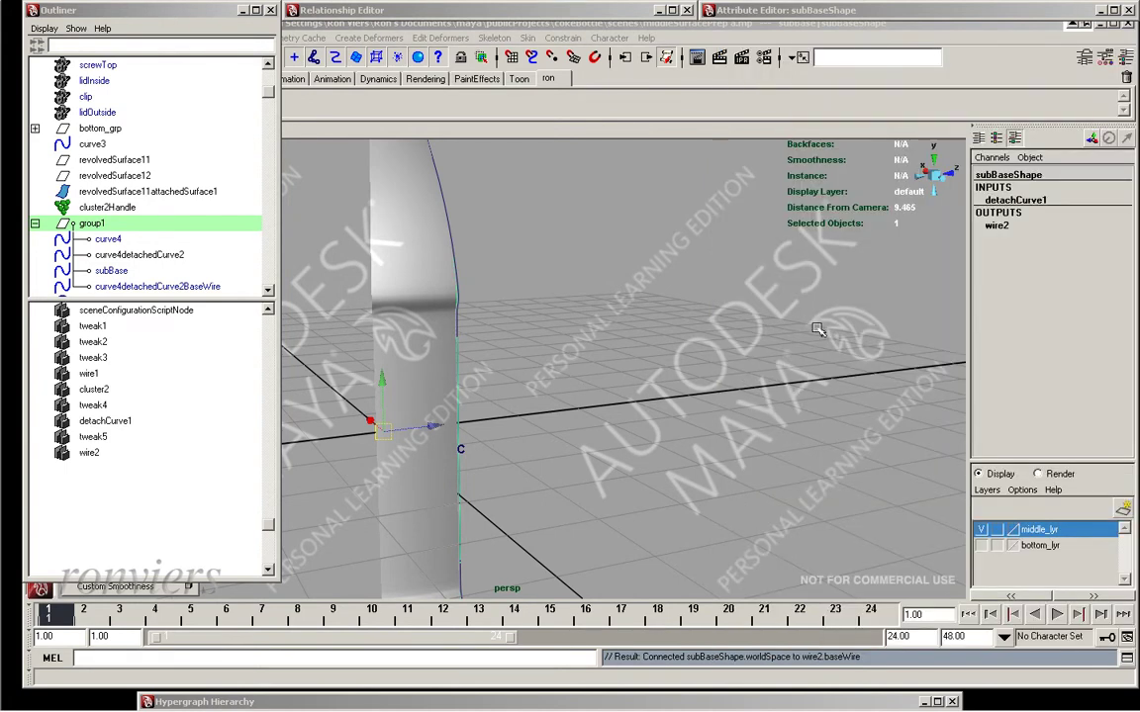
{"action": "left_click", "coordinate": [560, 699]}
Delete the curve4detachedCurve2BaseWire node, then put away the Hypergraph and Outliner
{"action": "left_click", "coordinate": [580, 543]}
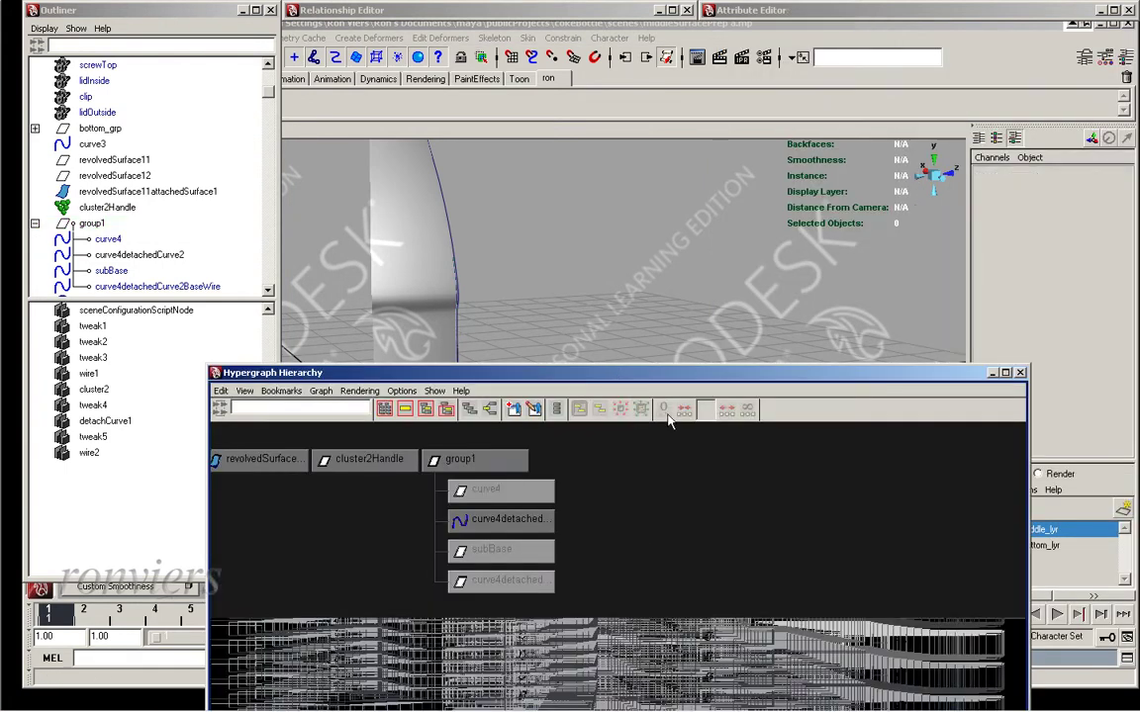
{"action": "left_click_drag", "start_coordinate": [676, 364], "coordinate": [675, 377]}
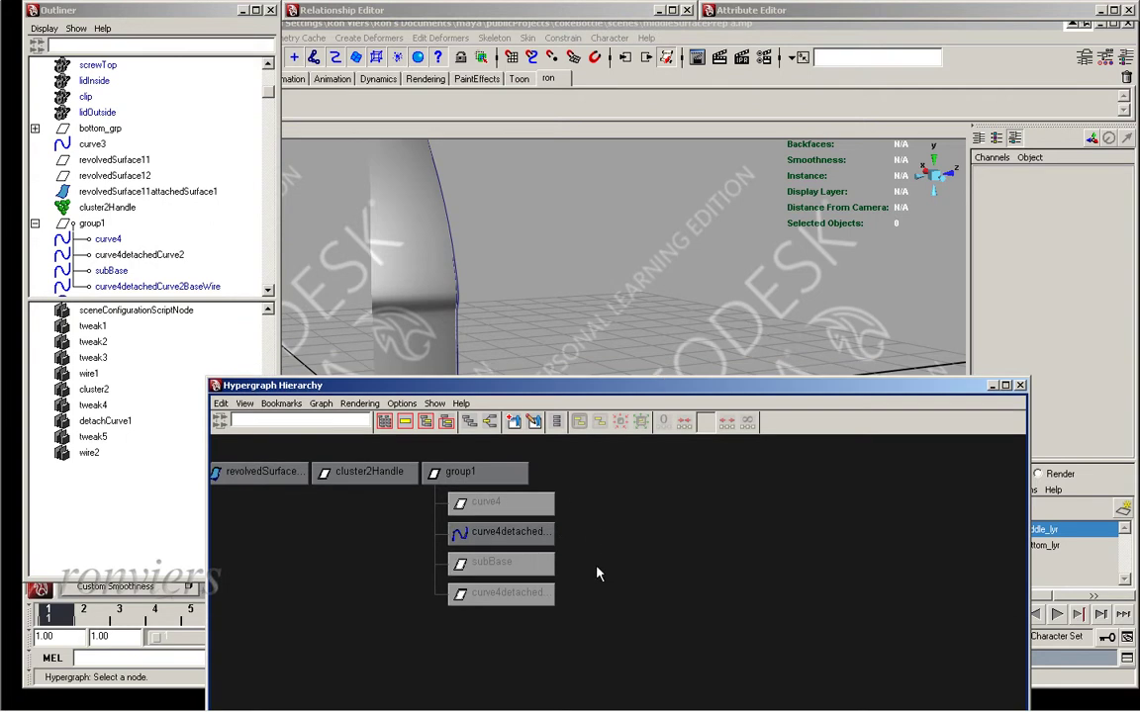
{"action": "scroll", "coordinate": [656, 537], "scroll_direction": "up", "scroll_amount": 3}
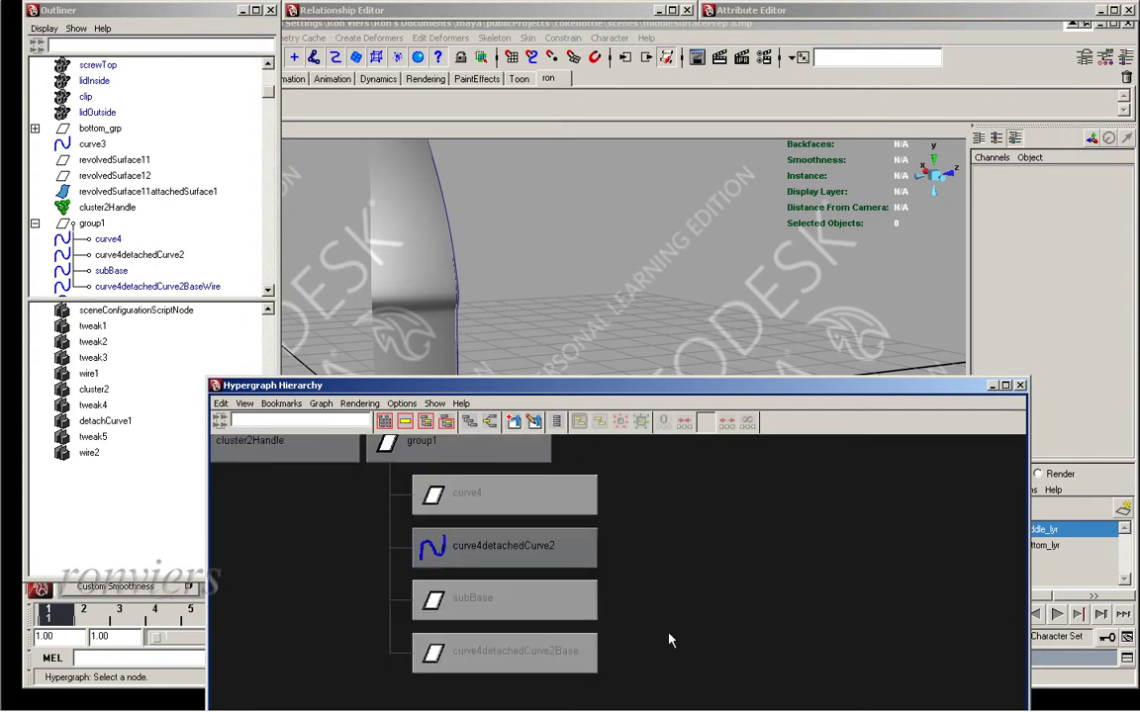
{"action": "left_click", "coordinate": [504, 651]}
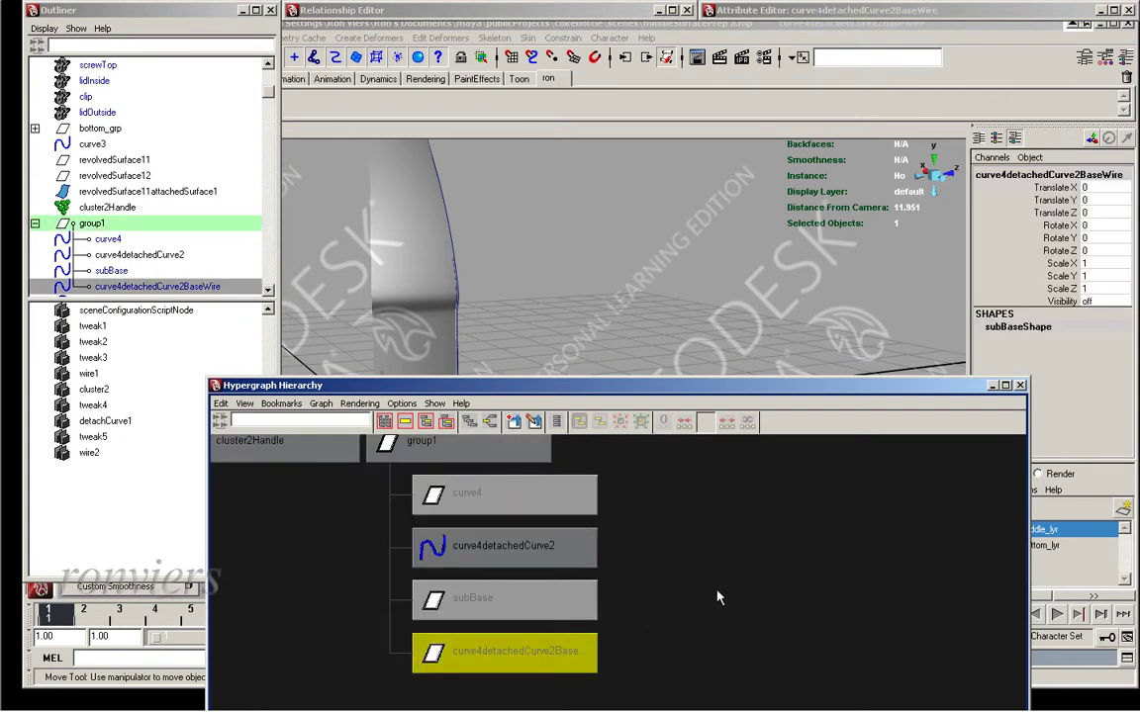
{"action": "key", "text": "Delete"}
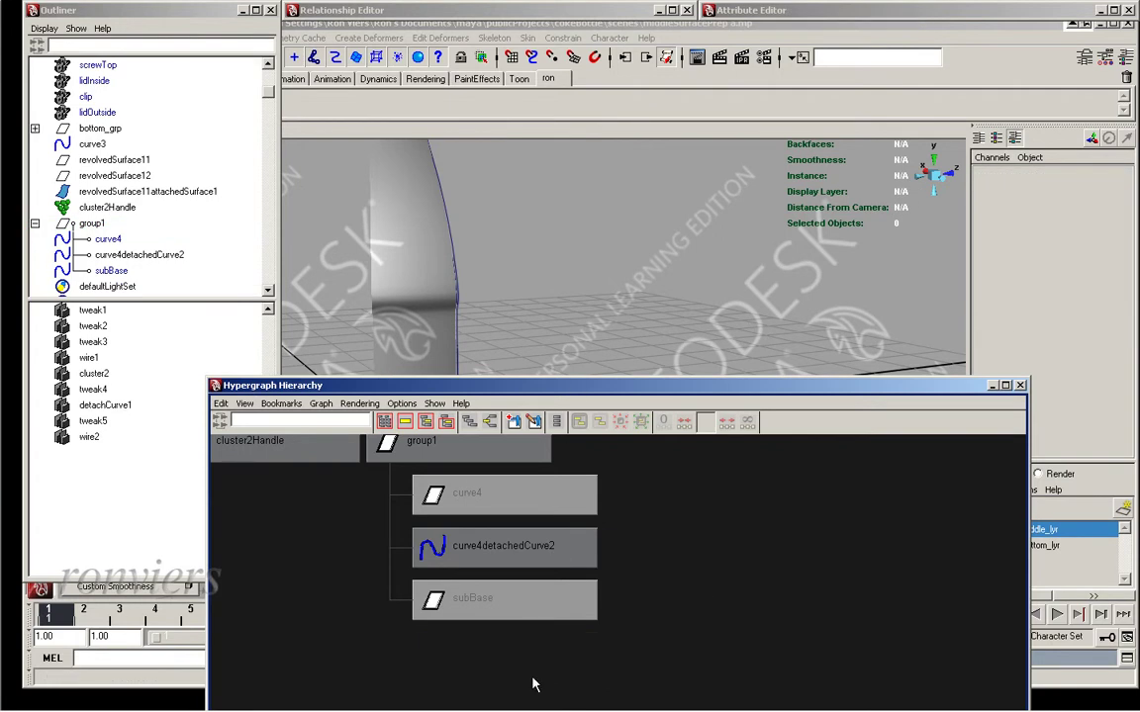
{"action": "left_click", "coordinate": [992, 385]}
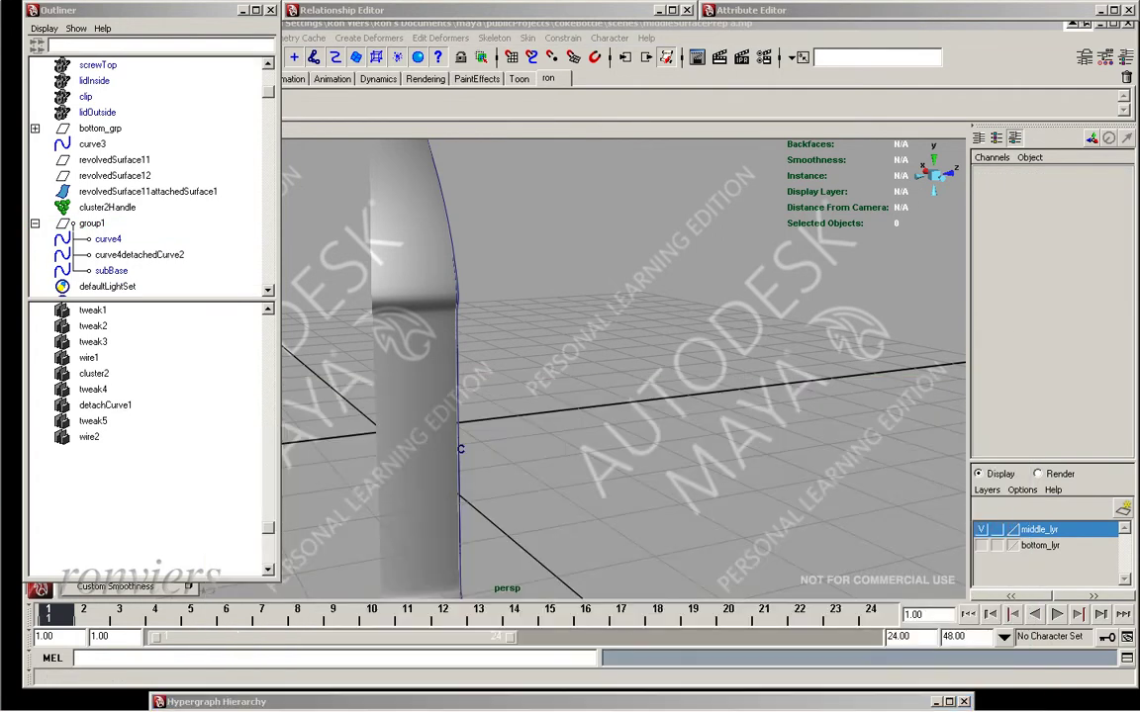
{"action": "left_click", "coordinate": [242, 10]}
Tumble to a front view and display the hulls of the wire-deformed middle surface
{"action": "mouse_move", "coordinate": [542, 158]}
{"action": "left_mouse_down", "text": "alt"}
{"action": "mouse_move", "coordinate": [676, 285]}
{"action": "mouse_move", "coordinate": [539, 170]}
{"action": "mouse_move", "coordinate": [498, 364]}
{"action": "left_mouse_up", "text": "alt"}
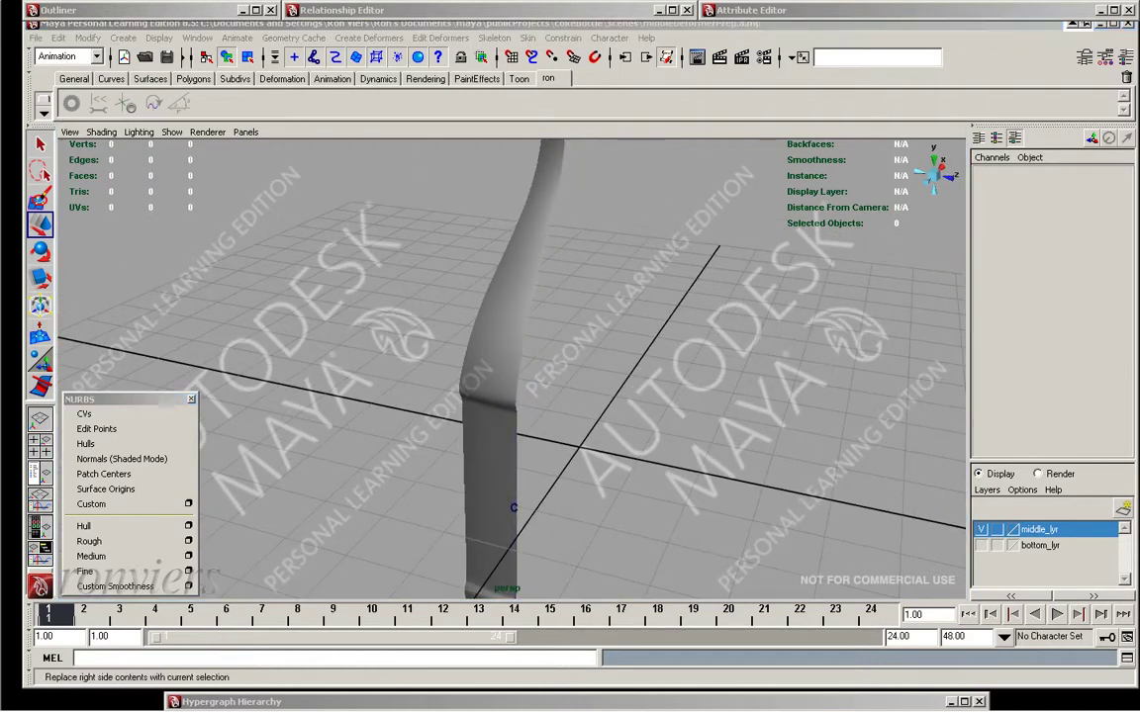
{"action": "left_click_drag", "start_coordinate": [534, 216], "coordinate": [532, 292], "text": "alt"}
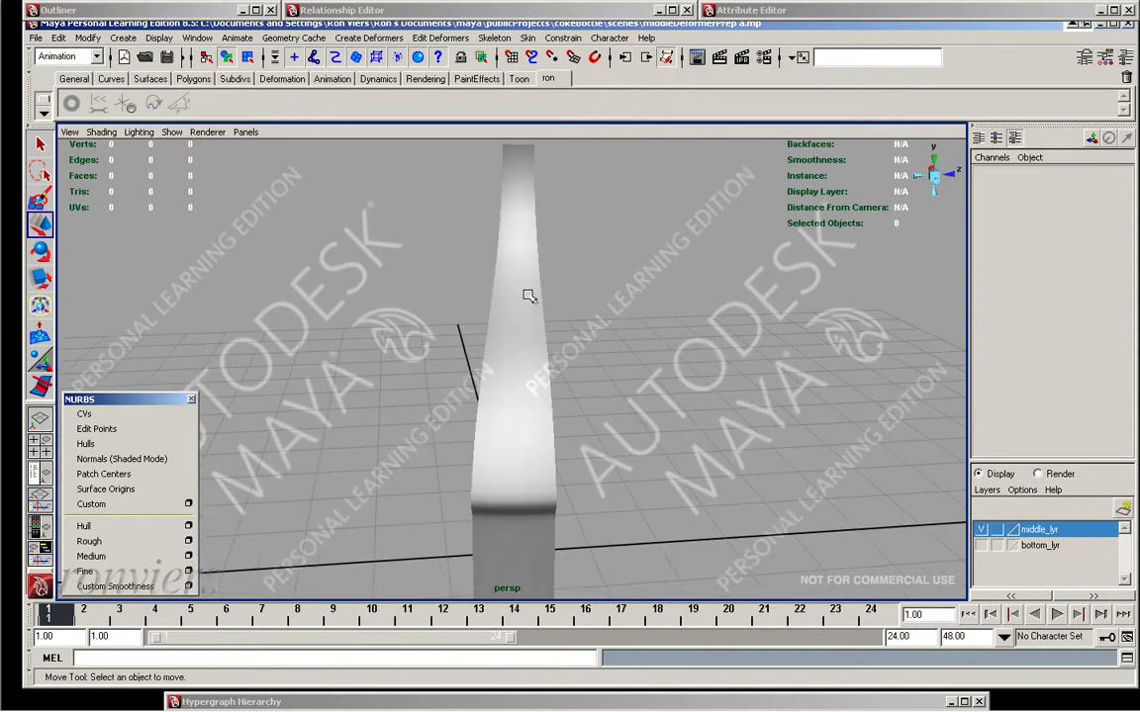
{"action": "right_click_drag", "start_coordinate": [522, 299], "coordinate": [587, 295]}
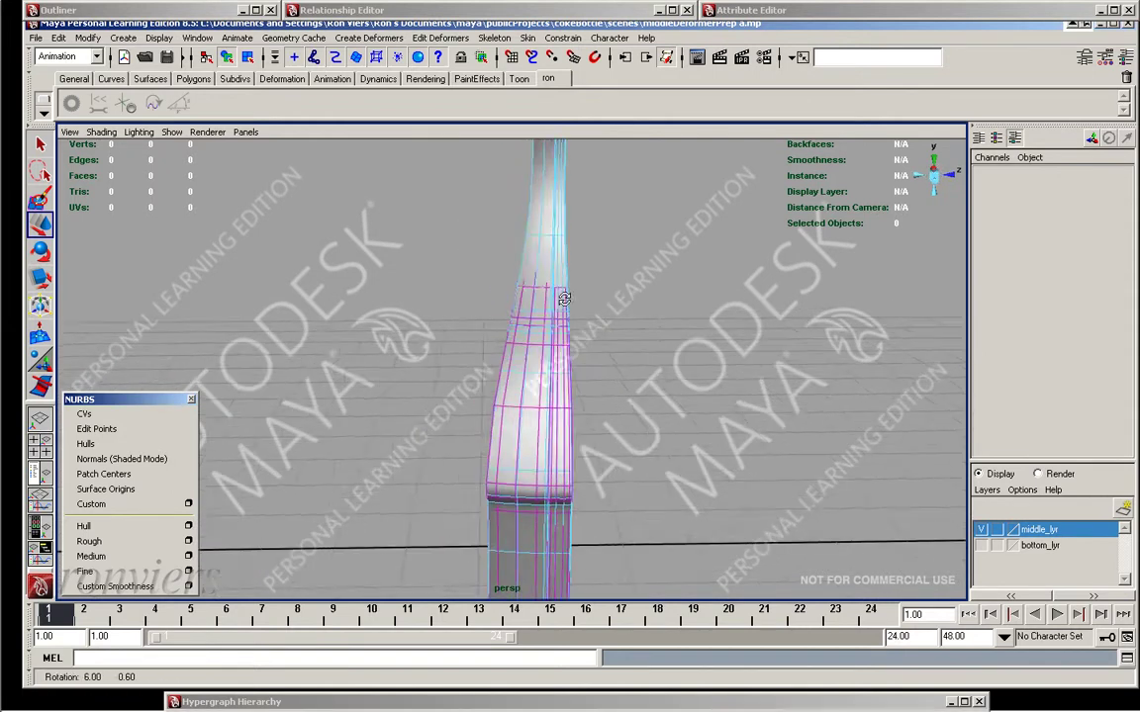